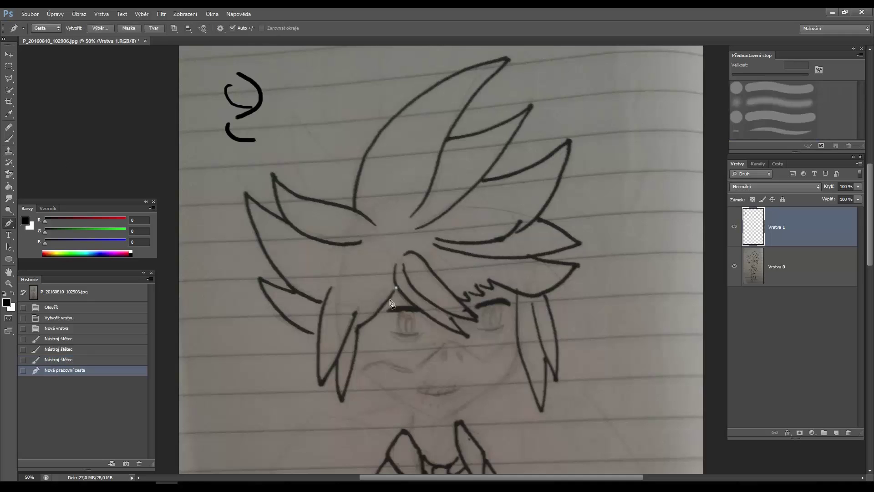
Step: Extend the pen path from the fringe down around the inner side strand beside the left cheek, following the sketch line
click(358, 327)
click(343, 401)
click(336, 361)
click(357, 308)
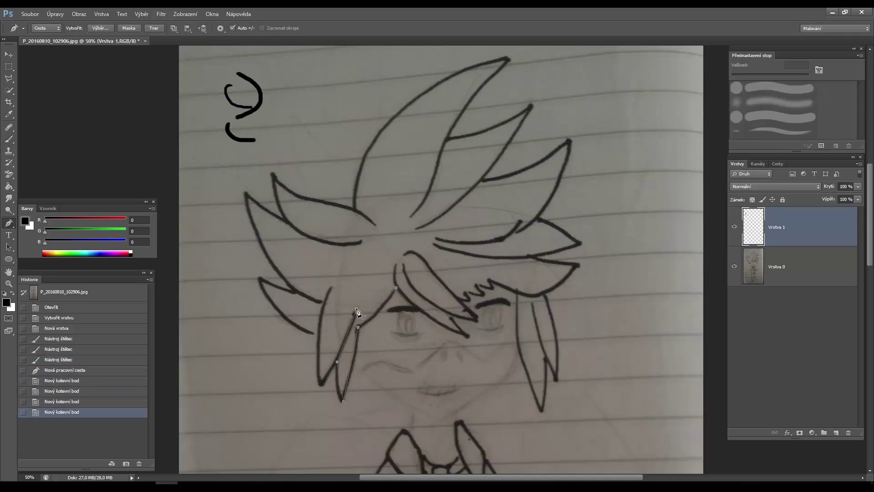
Step: Add anchor points to bend the inner left strand's path onto the sketch and stroke it with the Brush, simulating pressure
drag(8, 223, 50, 243)
click(340, 381)
drag(339, 382, 356, 353)
drag(381, 311, 341, 344)
right_click(363, 324)
right_click(346, 344)
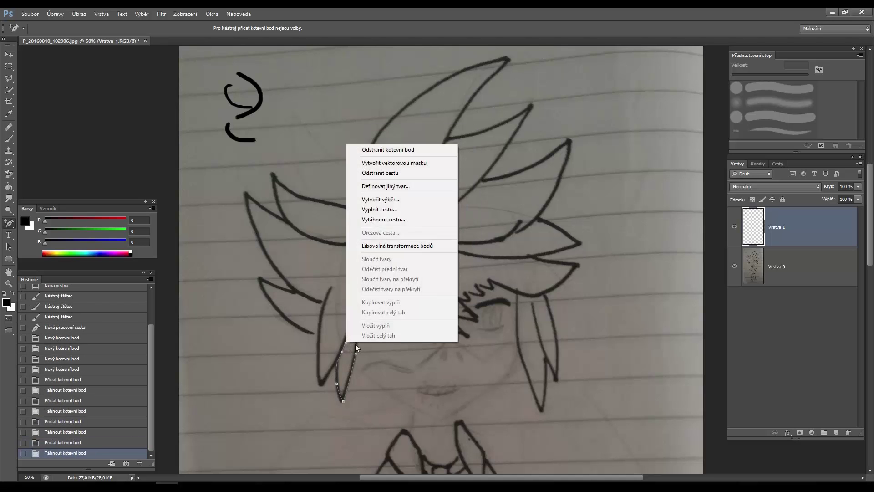
click(364, 221)
click(506, 170)
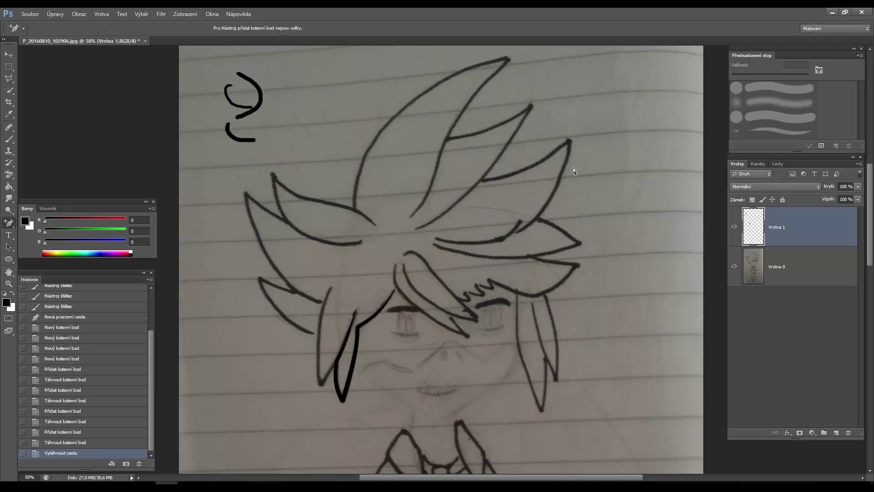
Step: Draw a pen path along the outer left side strand, down to its tip and back up to the inner strand
scroll(211, 270, down, 1)
drag(8, 222, 50, 240)
click(331, 268)
click(321, 363)
click(334, 343)
Step: Curve the outer left side strand's path to match the sketch and stroke it with the Brush
click(319, 310)
drag(319, 310, 317, 311)
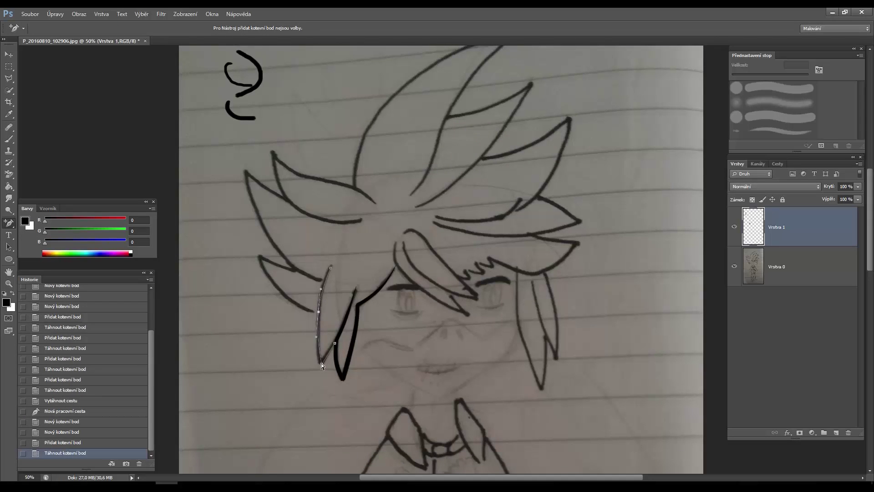
right_click(321, 348)
click(359, 225)
click(507, 170)
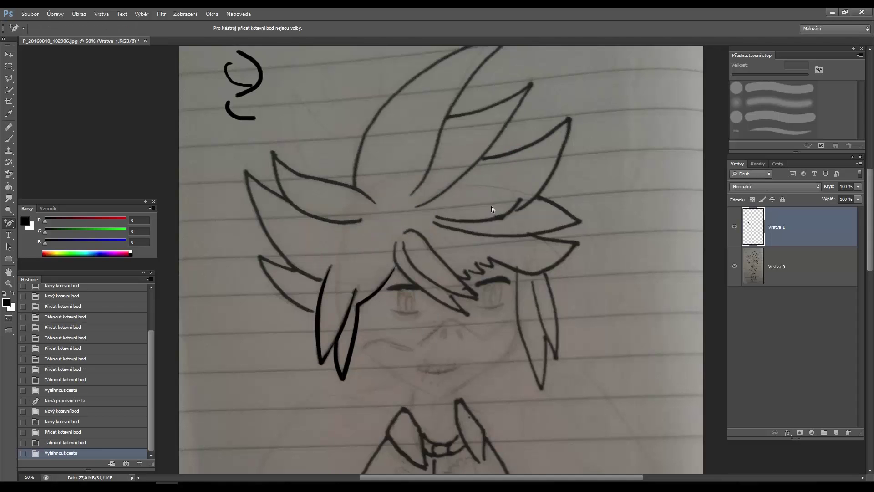
Step: Draw a three-point pen path around the small lower-left hair spike, starting and ending at the outer side strand
key(p)
click(316, 314)
click(258, 260)
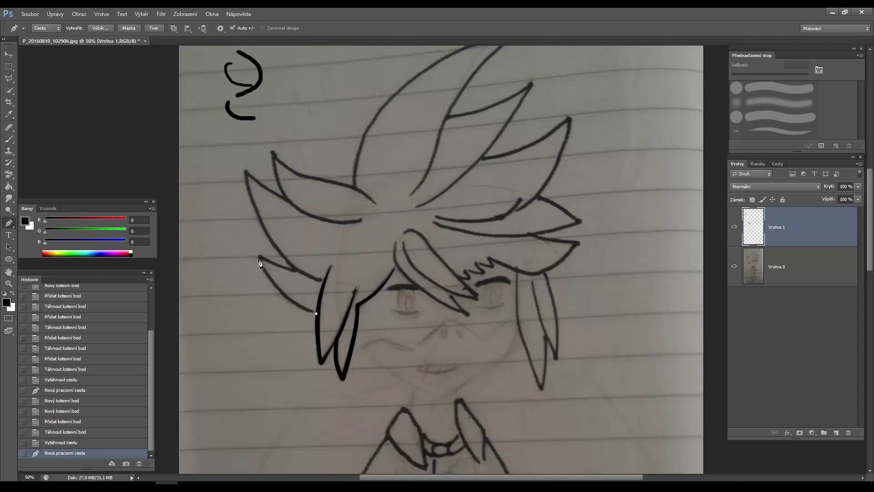
click(326, 277)
Step: Bend both edges of the small lower-left spike's path onto the sketch and stroke the path with the Brush
drag(9, 223, 46, 242)
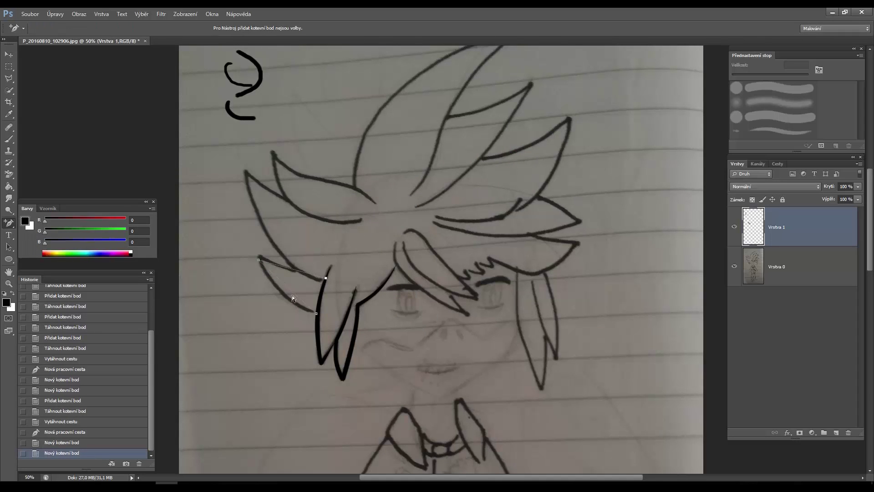
click(292, 295)
drag(291, 296, 287, 296)
right_click(295, 272)
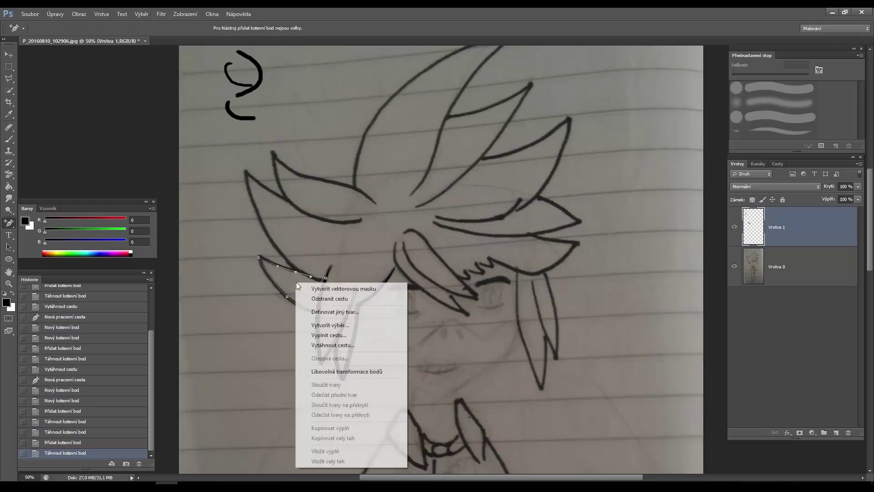
click(319, 346)
click(496, 165)
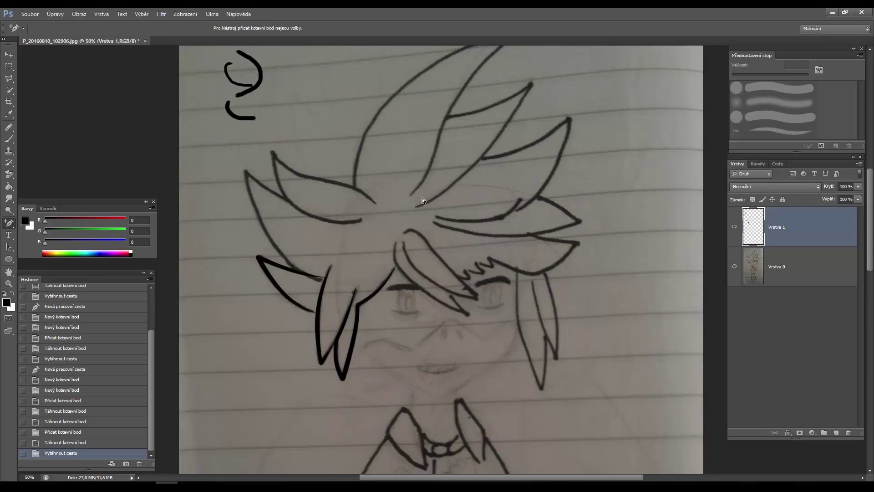
Step: Draw a three-point pen path around the large left hair spike, through its tip and in toward the hair's centre
key(p)
click(295, 270)
click(245, 170)
click(364, 221)
Step: Curve both edges of the large left spike's path to follow the sketch and stroke it with the Brush
drag(270, 223, 257, 223)
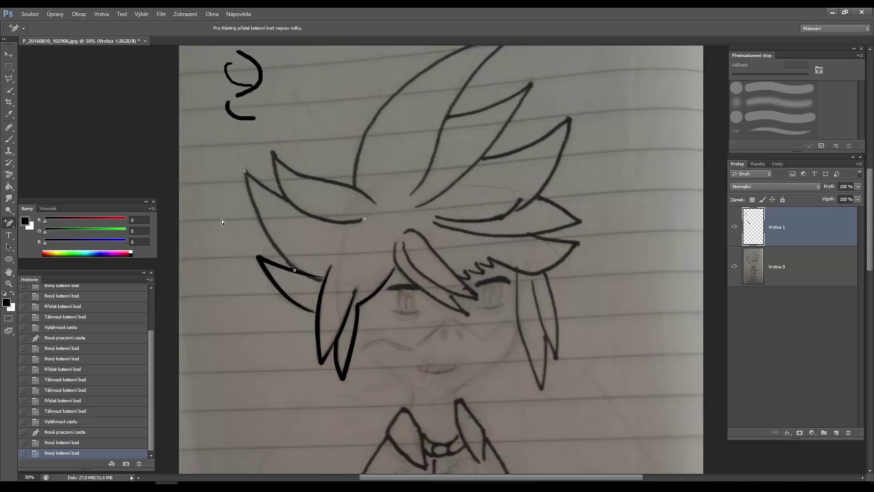
drag(301, 193, 295, 203)
drag(280, 251, 273, 255)
right_click(295, 203)
click(318, 277)
click(496, 164)
Step: Draw a pen path around the tall top hair spike from its left base over the tip to its right base
scroll(441, 259, up, 1)
click(355, 186)
click(506, 57)
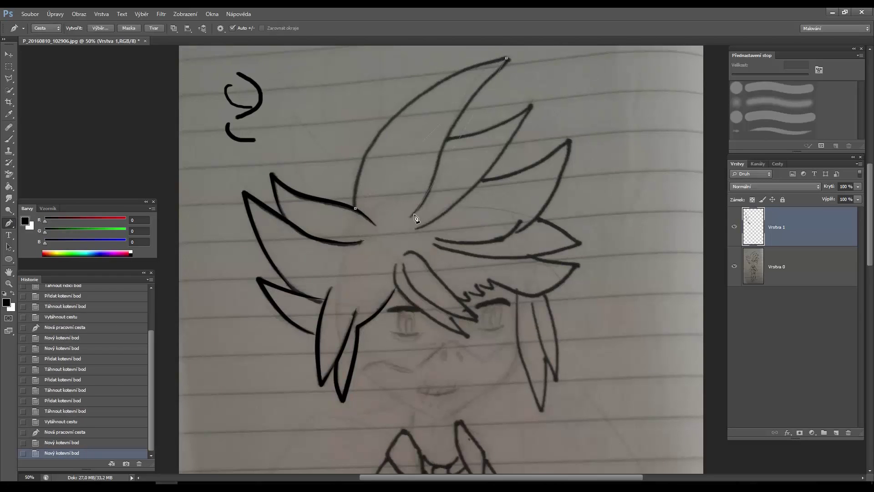
click(414, 215)
Step: Add and shift anchor points to fit the tall top spike's path to the sketch, and stroke it with the Brush, simulating pressure
key(plus)
drag(428, 136, 390, 117)
drag(478, 106, 471, 100)
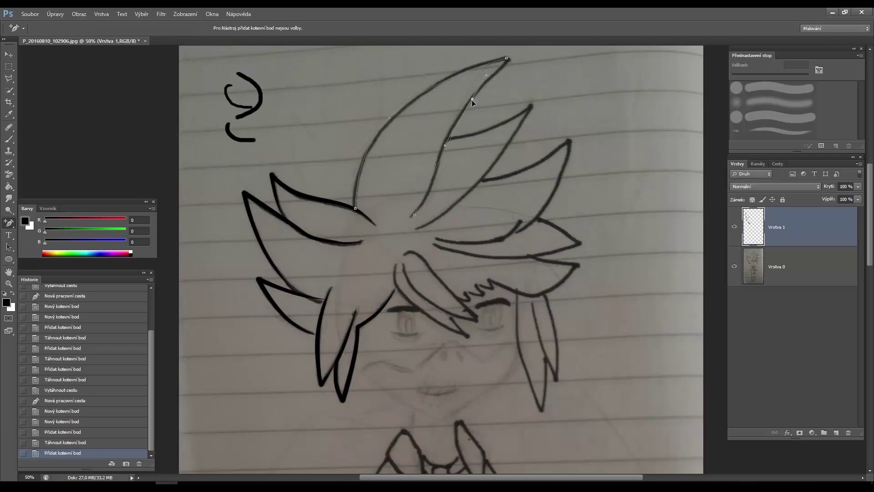
drag(425, 190, 429, 192)
drag(448, 146, 450, 131)
right_click(402, 202)
click(426, 273)
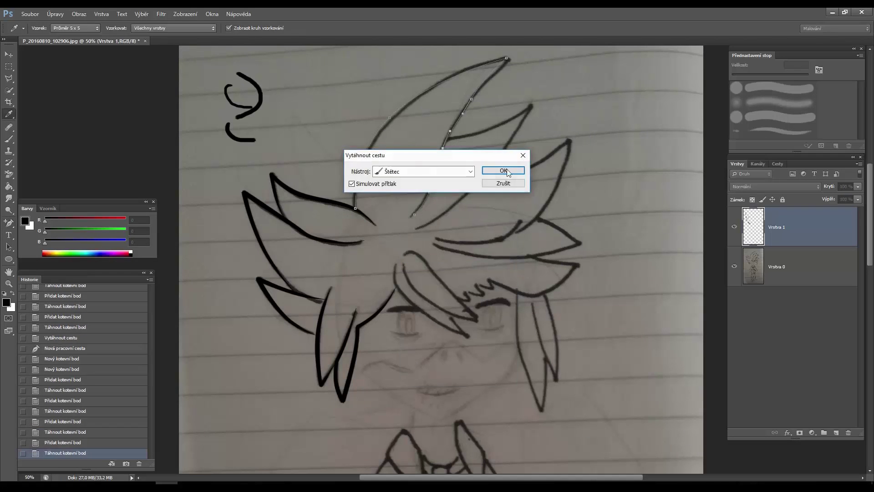
click(491, 175)
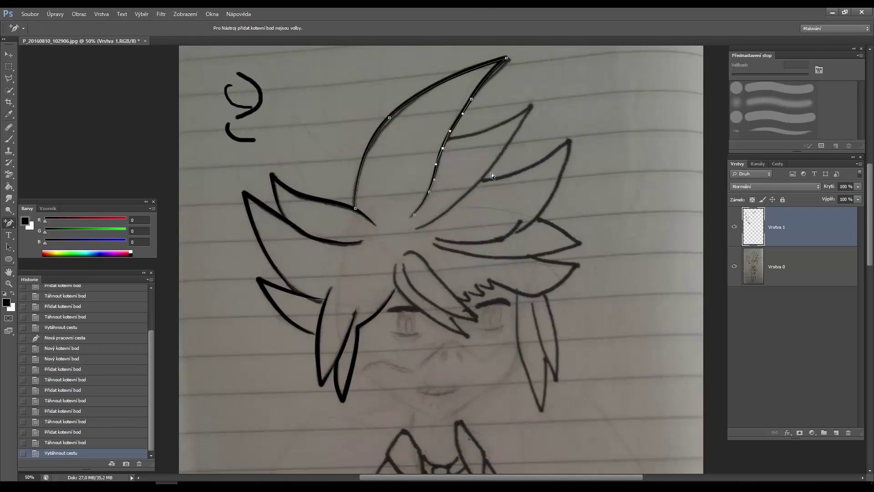
Step: Draw a three-point pen path around the hair spike immediately right of the tall top spike
right_click(9, 222)
click(46, 221)
click(446, 138)
click(528, 105)
click(421, 227)
Step: Bend both edges of the path beside the tall top spike onto the sketch lines and stroke it with the Brush
right_click(9, 222)
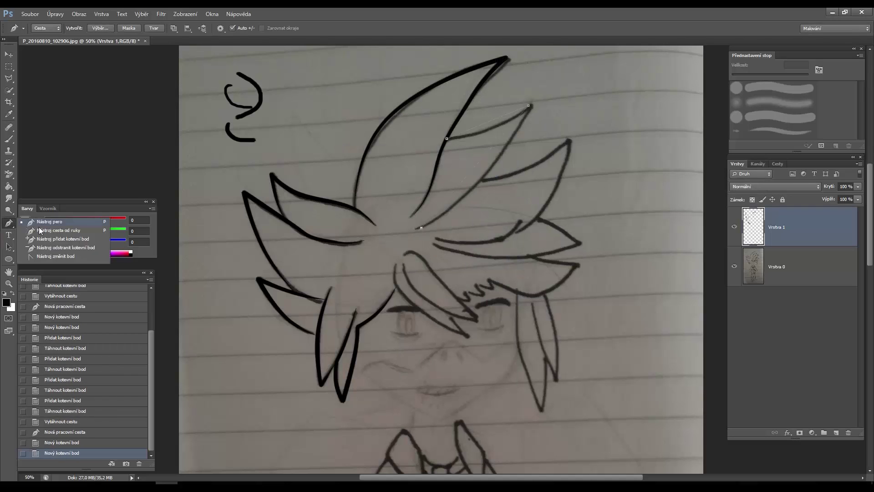
click(46, 242)
drag(468, 173, 486, 175)
click(494, 120)
drag(494, 121, 499, 125)
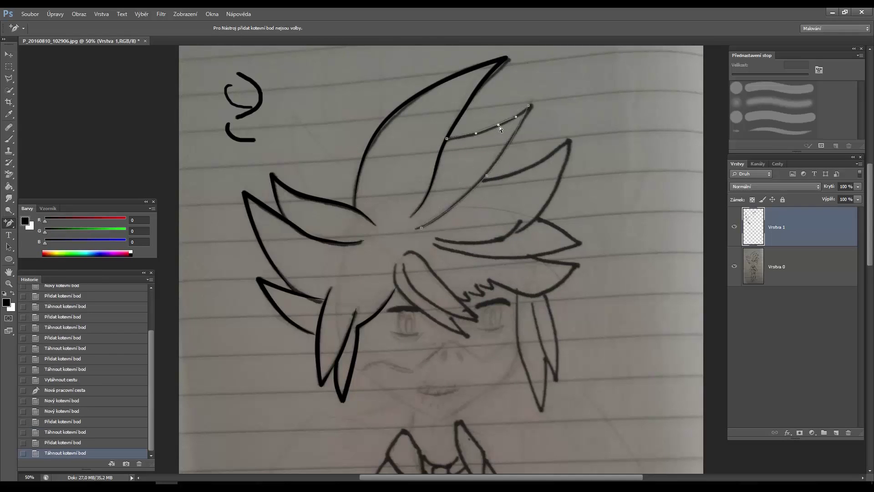
right_click(481, 160)
click(504, 230)
click(503, 172)
Step: Draw a pen path around the upper-right hair spike, through its tip and down to its lower base
key(p)
click(484, 179)
click(568, 139)
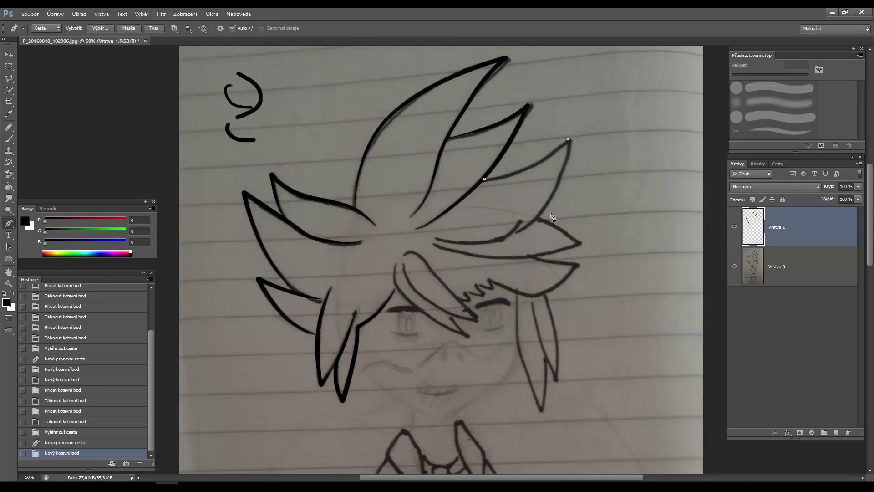
click(515, 232)
Step: Curve the upper-right spike's edges, adjust its tip to match the sketch, and stroke the path with the Brush
click(545, 183)
drag(545, 185, 554, 192)
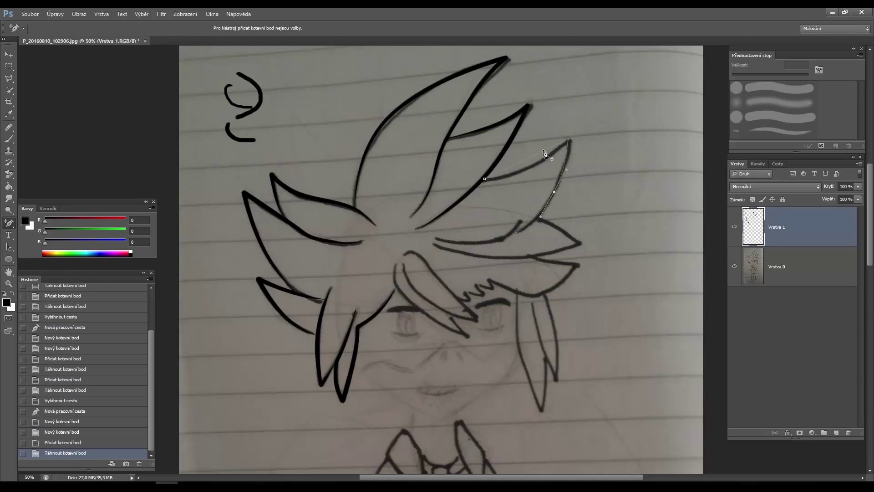
drag(568, 138, 572, 139)
click(533, 165)
drag(533, 165, 533, 164)
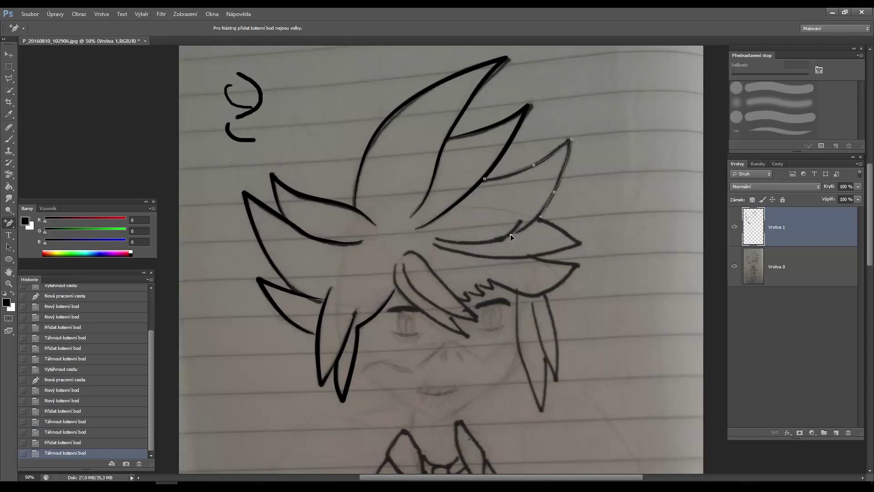
right_click(510, 233)
click(532, 305)
click(504, 171)
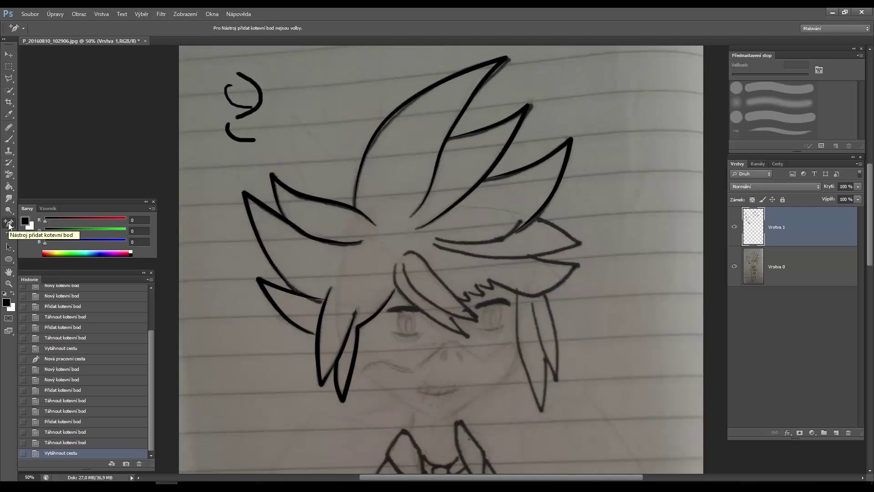
Step: Draw a two-point pen path along the short hair line running from the hair's centre to the upper-right spike's base
mouse_move(9, 223)
mouse_down()
mouse_move(37, 224)
mouse_move(56, 240)
mouse_up()
click(436, 238)
click(519, 223)
Step: Bend the short hair line's path downward onto the sketch curve and stroke it with the Brush
right_click(493, 227)
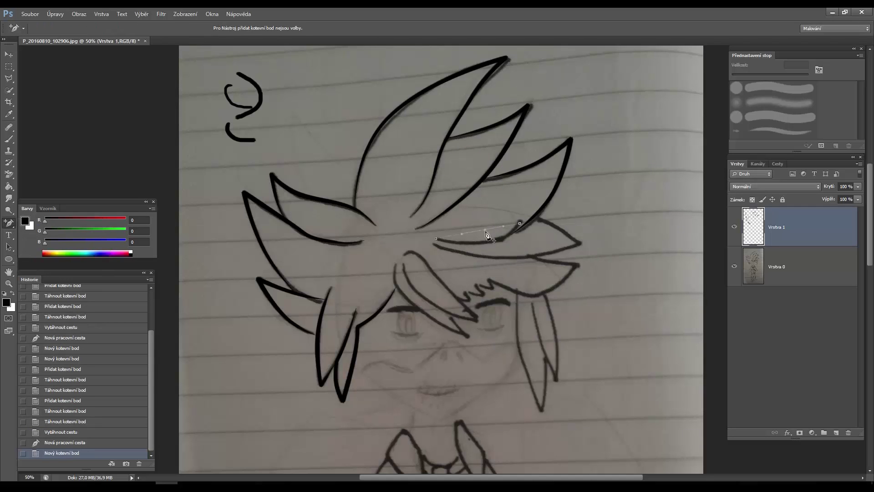
click(493, 228)
drag(493, 227, 493, 240)
right_click(493, 241)
click(530, 316)
click(514, 171)
click(514, 171)
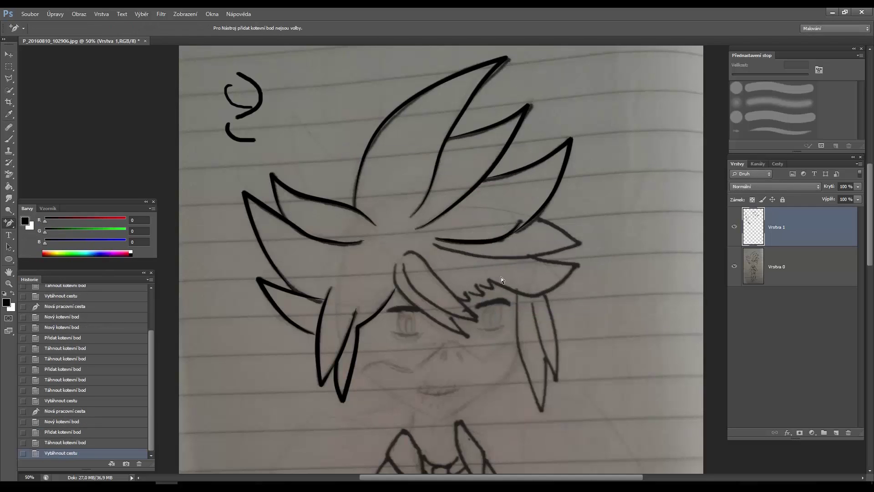
Step: Draw a pen path along the lower fringe strand between the eyes, down to its tip and back to the upper strand
scroll(348, 216, down, 1)
mouse_move(9, 223)
mouse_down()
mouse_move(46, 222)
mouse_move(18, 227)
mouse_move(46, 240)
mouse_up()
click(394, 258)
click(468, 329)
click(450, 308)
Step: Curve the lower fringe strand's path to follow the sketch and stroke it with the Brush
click(411, 274)
drag(402, 289, 434, 305)
right_click(434, 305)
click(478, 180)
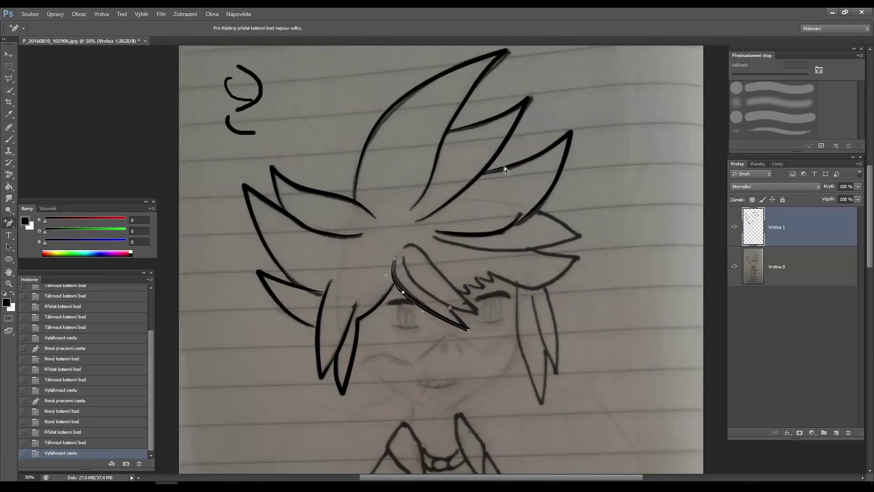
Step: Draw a pen path for the upper fringe strand, from its inner edge to the tip and back to its rounded top
mouse_move(9, 223)
mouse_down()
mouse_move(45, 222)
mouse_move(27, 230)
mouse_move(46, 240)
mouse_up()
click(403, 257)
click(476, 315)
click(416, 249)
Step: Shape the upper fringe strand's edges, tip and rounded top to match the sketch, and stroke the path with the Brush
drag(442, 278, 431, 259)
mouse_move(471, 321)
mouse_down()
mouse_move(469, 301)
mouse_move(481, 313)
mouse_up()
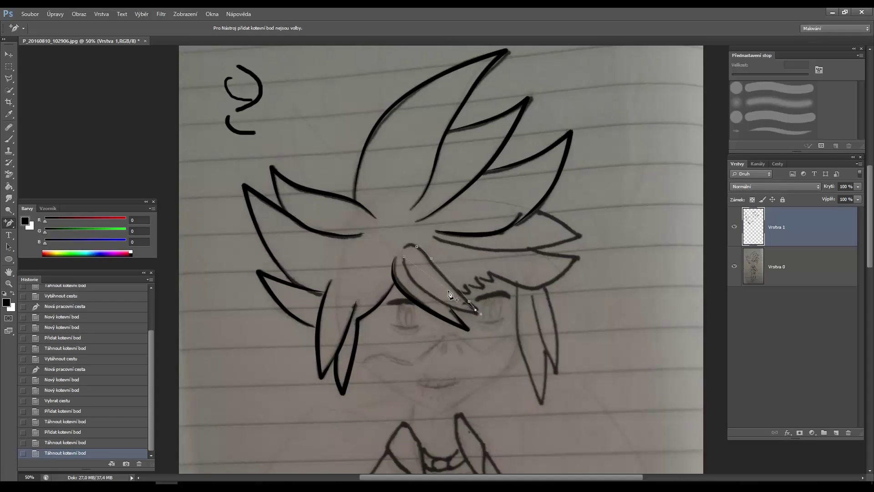
drag(419, 270, 422, 291)
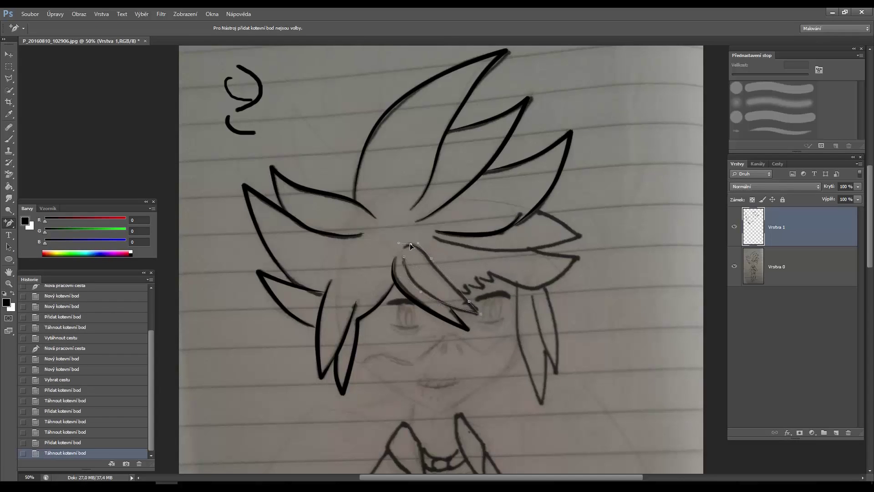
drag(410, 244, 378, 245)
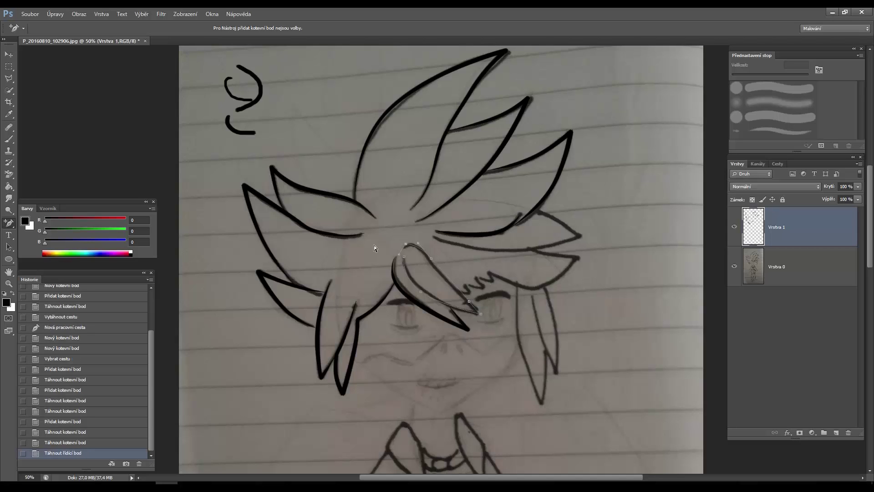
right_click(433, 267)
click(455, 331)
click(498, 168)
click(492, 173)
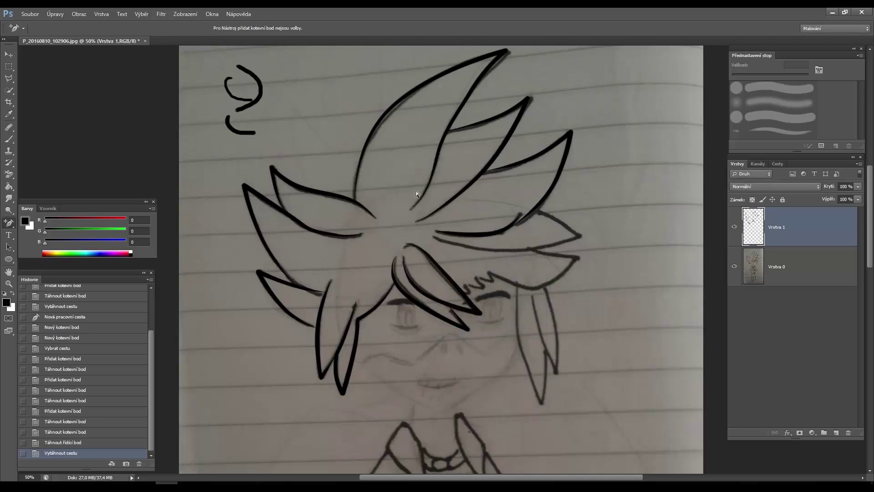
Step: Draw a pen path along the zigzag fringe above the right eye, around the lower-right spike and back to the hair's centre
key(p)
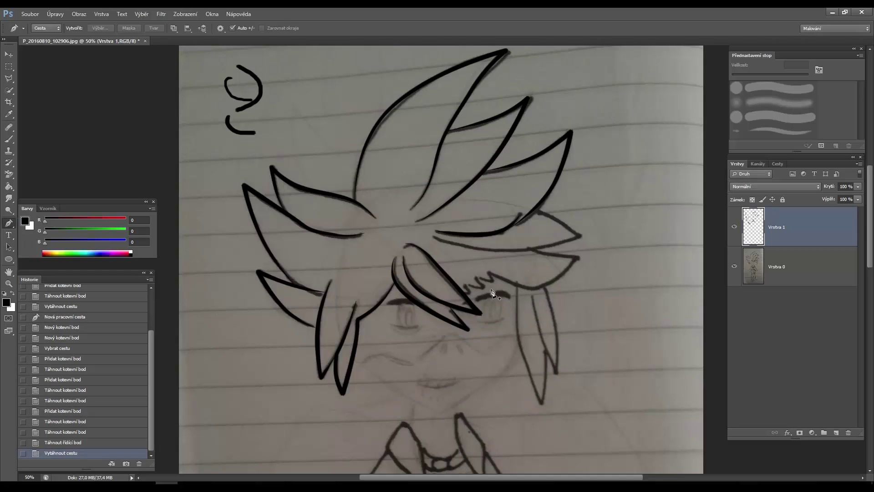
click(463, 295)
click(467, 284)
click(477, 278)
click(482, 287)
click(488, 288)
click(490, 274)
click(538, 288)
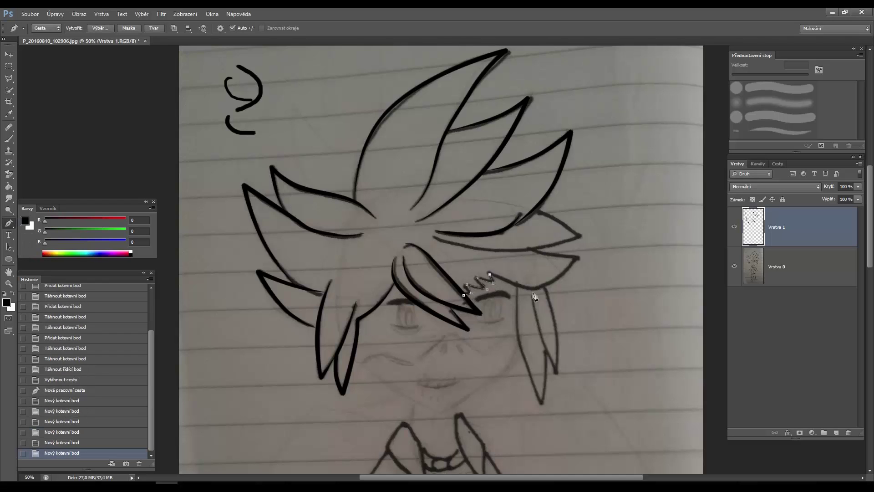
click(578, 258)
click(528, 248)
click(433, 238)
Step: Add anchor points to curve the lower-right spike's edges onto the sketch and stroke the zigzag and spike path with the Brush
right_click(9, 222)
click(58, 239)
drag(484, 248, 487, 250)
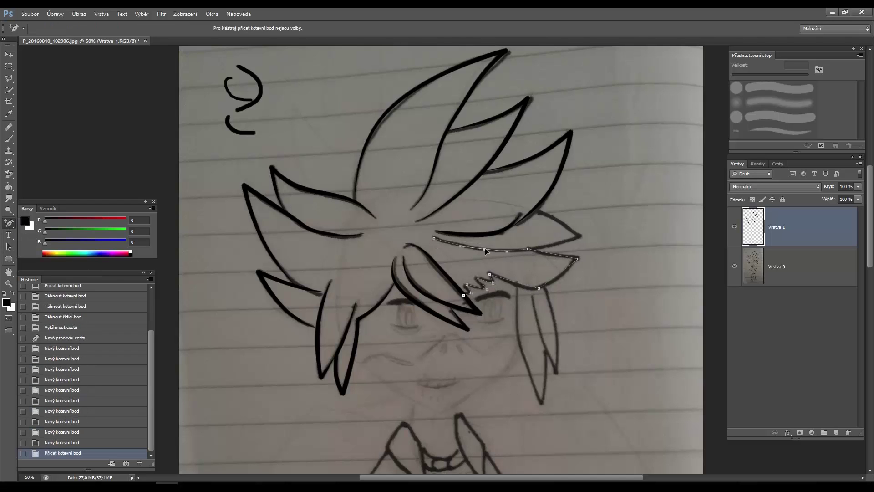
drag(558, 279, 521, 286)
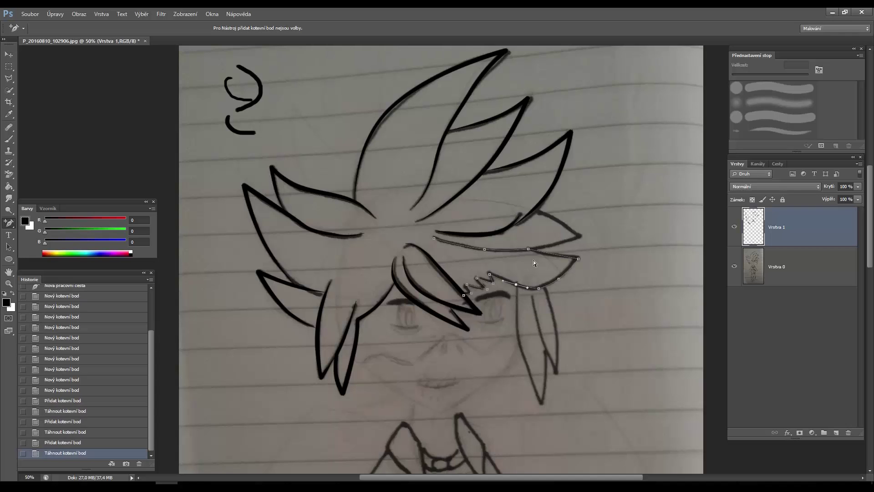
drag(504, 251, 551, 256)
right_click(507, 267)
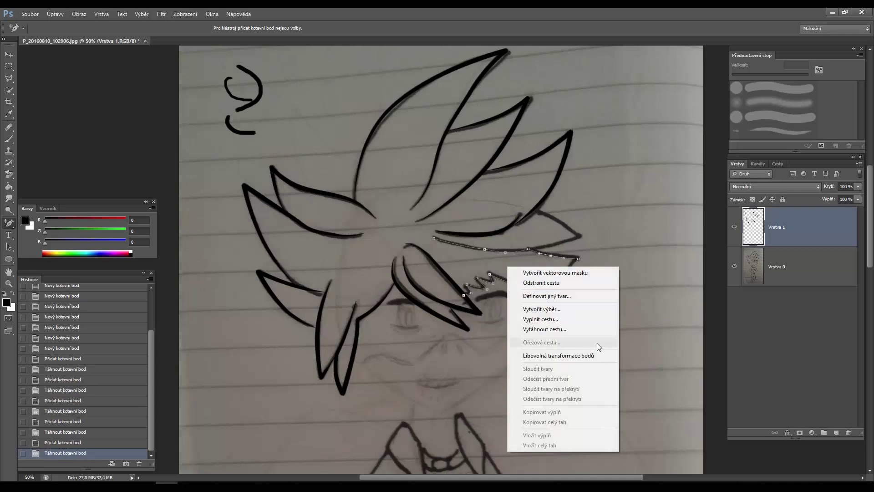
key(Escape)
right_click(485, 256)
click(521, 319)
key(Return)
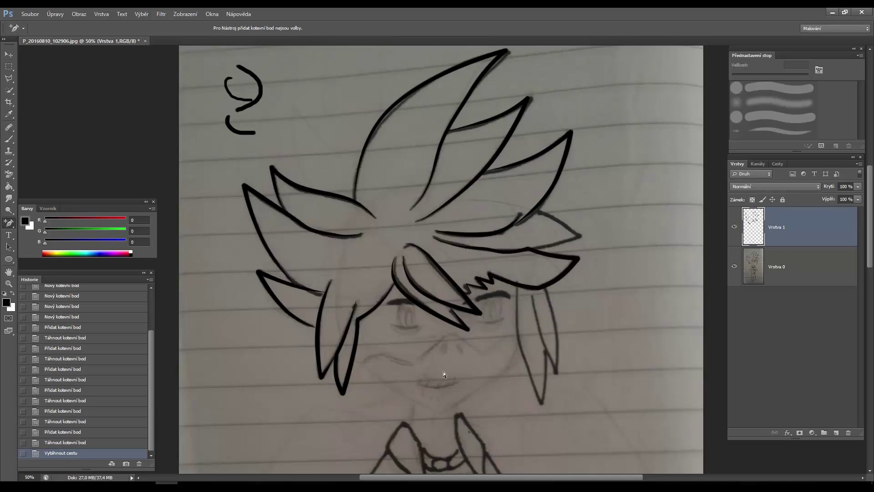
Step: Draw a three-point pen path around the remaining middle-right spike between the upper-right and lower-right spikes
scroll(557, 266, down, 1)
drag(8, 223, 49, 221)
click(536, 204)
click(578, 228)
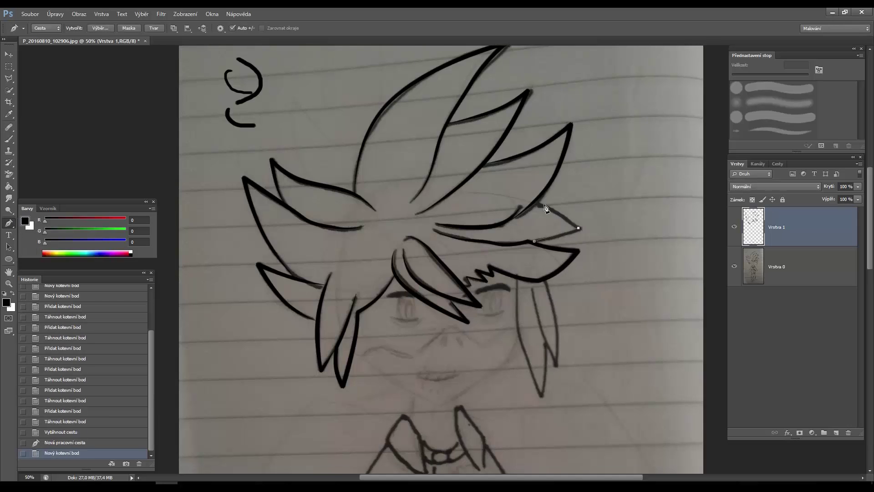
click(533, 240)
Step: Add anchor points to curve the middle-right spike's edges onto the sketch and stroke the path with the Brush
click(7, 222)
click(62, 238)
drag(556, 216, 556, 238)
right_click(556, 238)
click(593, 300)
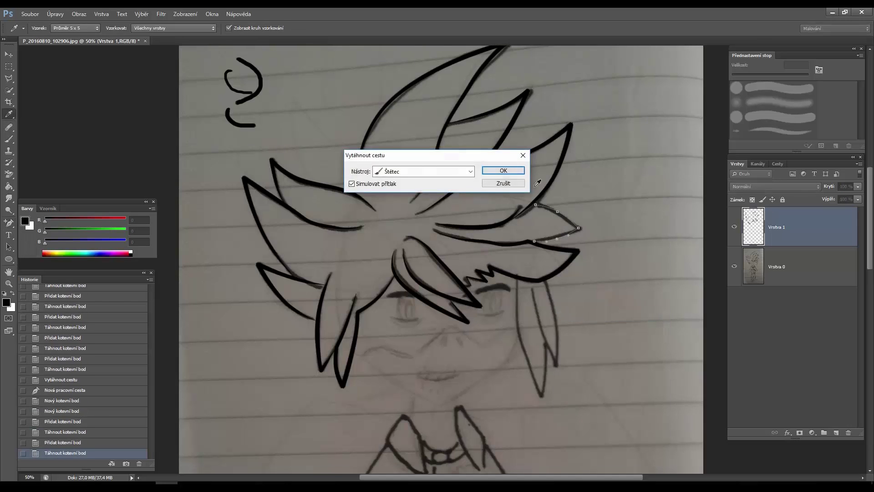
key(Return)
Step: Trace the inner hair lock beside the right cheek with a pen path, curve its edges with added anchor points, and stroke it with the Brush
key(p)
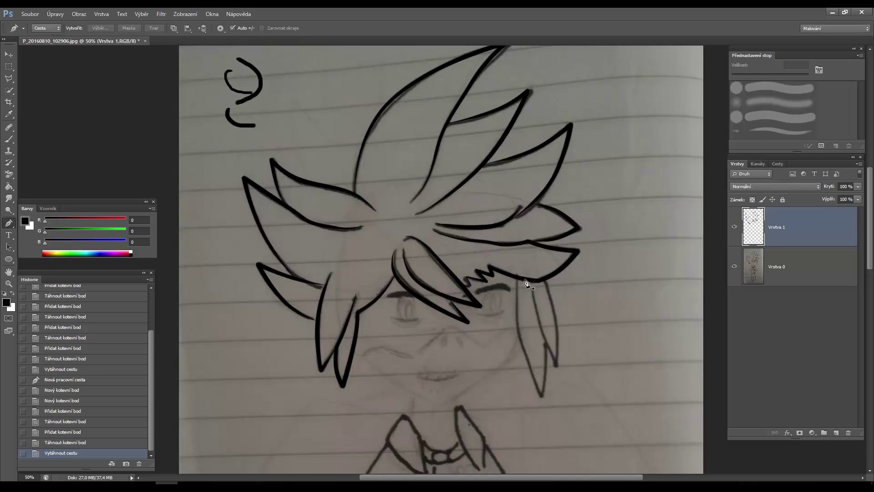
click(518, 279)
click(545, 341)
click(541, 395)
drag(528, 332, 518, 333)
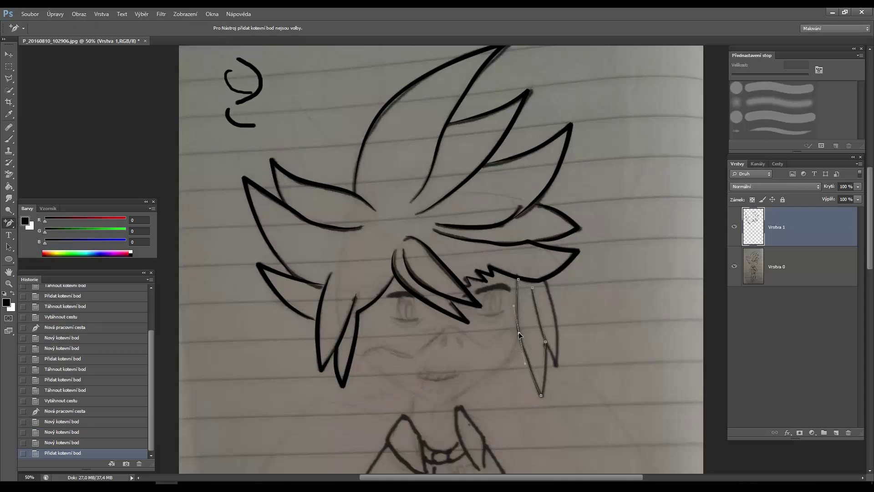
drag(544, 367, 546, 367)
right_click(525, 333)
click(496, 170)
key(Return)
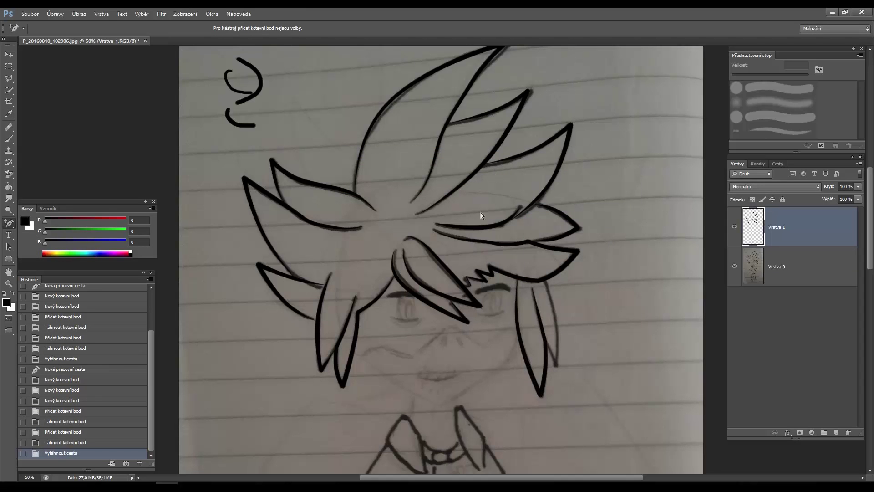
Step: Trace the outer lock beside the right cheek with a pen path, bow its outer edge with an anchor point, and stroke it
key(p)
click(546, 282)
click(546, 344)
click(556, 366)
right_click(542, 307)
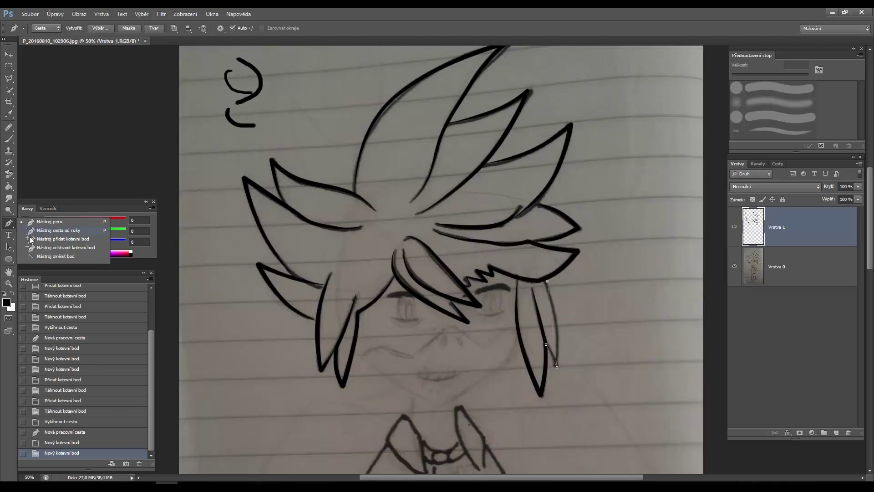
key(shift+p)
drag(553, 321, 558, 333)
right_click(558, 332)
click(587, 221)
click(486, 170)
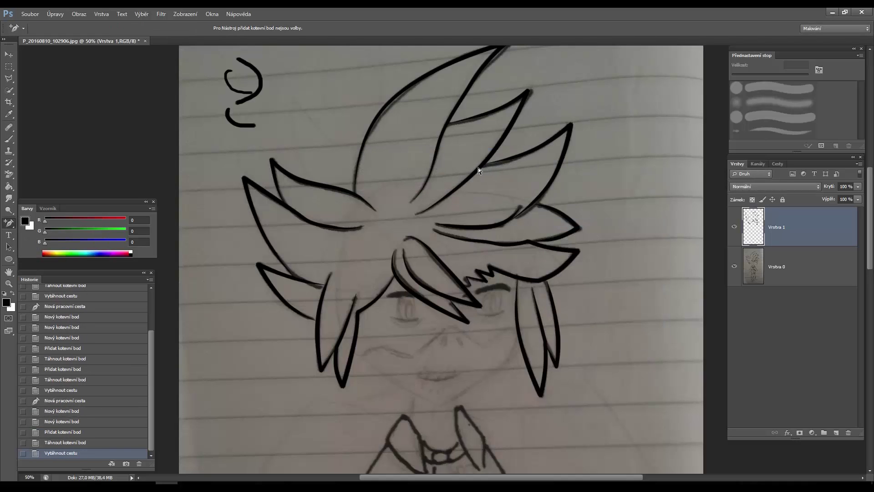
Step: Reduce the brush size to 7 px for the thinner face lines
click(9, 139)
right_click(530, 315)
double_click(564, 333)
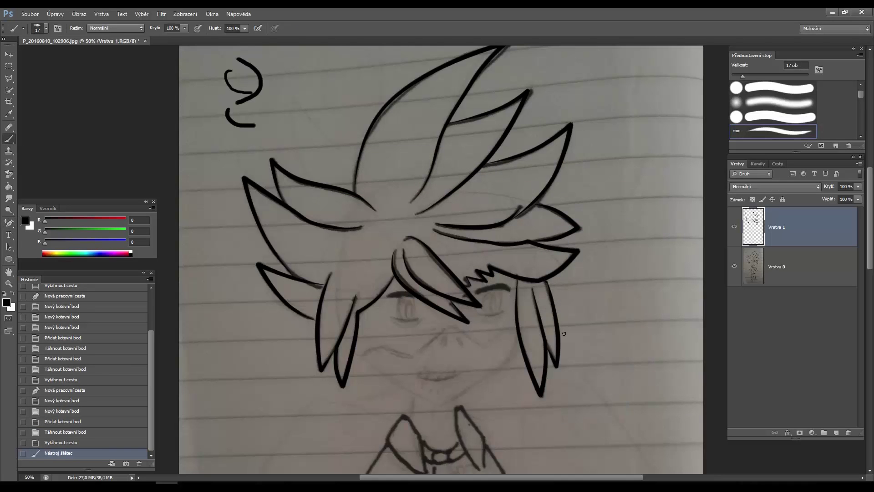
scroll(409, 228, down, 5)
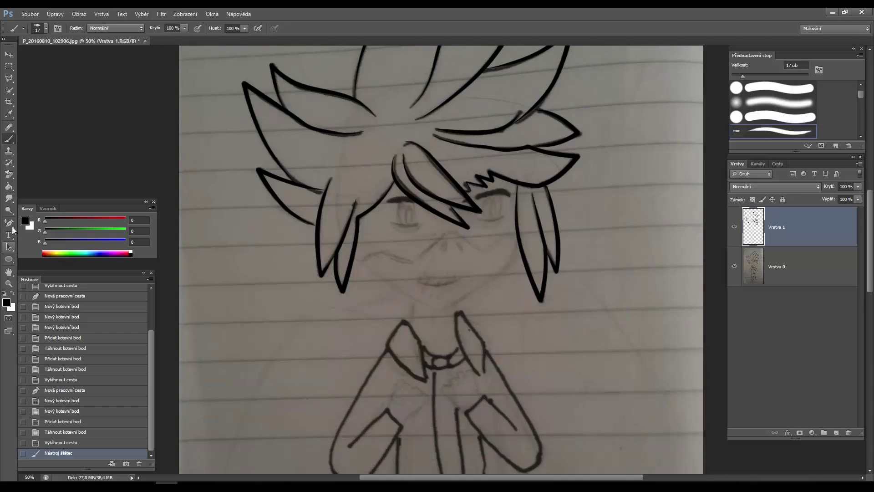
right_click(233, 139)
drag(233, 139, 226, 143)
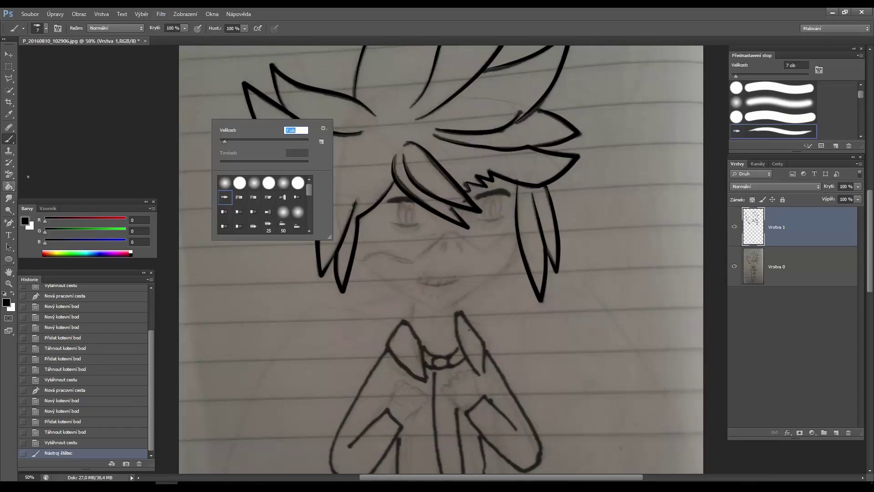
key(Return)
Step: Draw a pen path along the jawline from the left hair lock through the chin and up to the right lock
key(p)
click(354, 258)
click(440, 312)
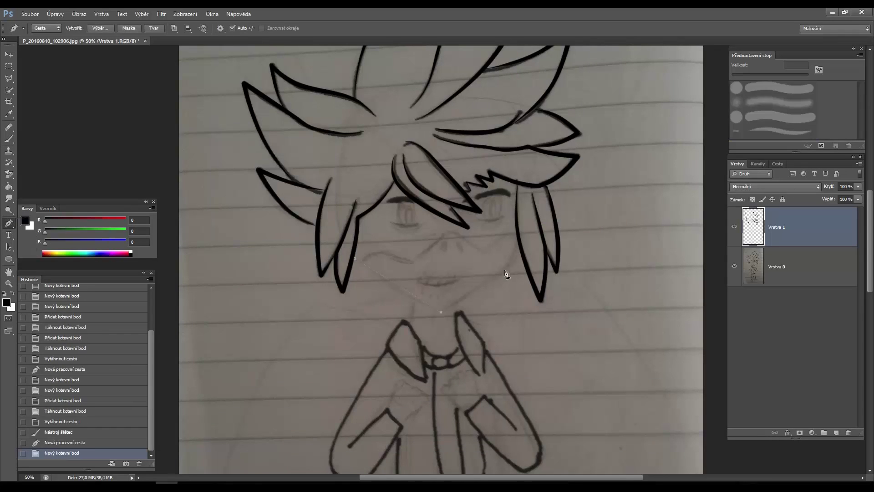
click(505, 273)
click(518, 239)
Step: Add anchor points along both sides of the jawline path and curve it onto the sketch
right_click(9, 223)
click(45, 241)
drag(512, 257, 515, 253)
click(477, 288)
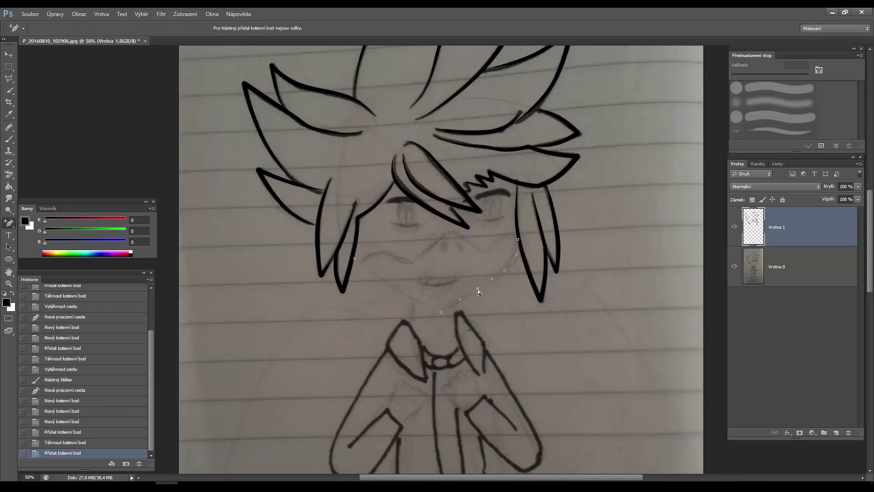
click(395, 290)
Step: Try to stroke the jawline path using the Brush with simulated pressure
right_click(394, 289)
click(449, 334)
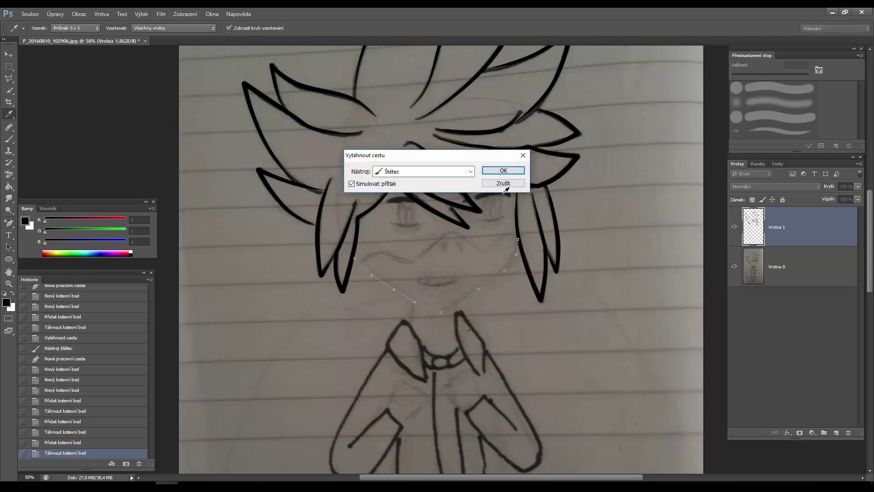
click(503, 170)
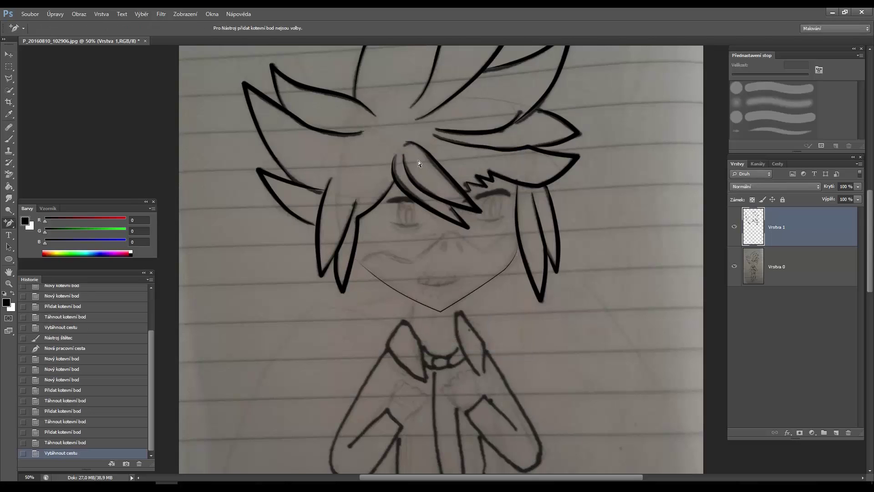
key(ctrl+z)
Step: Stroke the jawline path using the Brush with simulated pressure turned off
right_click(377, 280)
click(430, 345)
click(501, 170)
Step: Draw a pen path of six points along the zigzag line across the face, from the left cheek over the nose to the right lock
drag(12, 225, 43, 222)
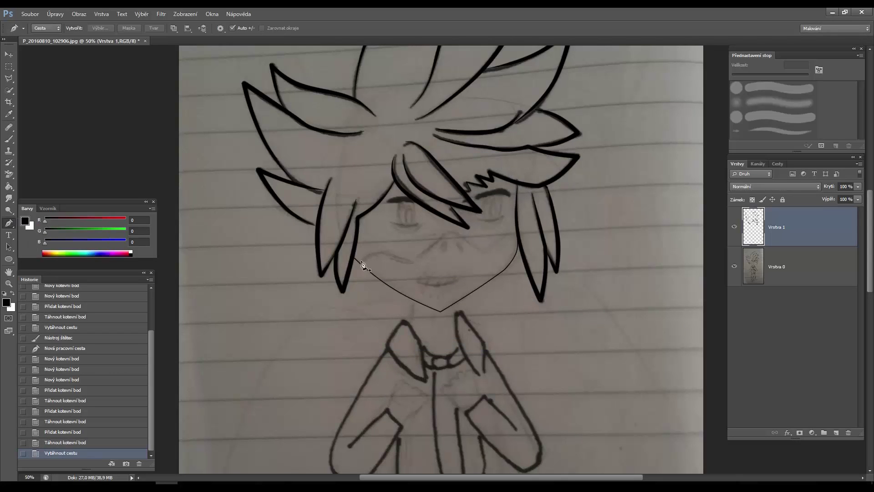
click(361, 262)
click(380, 252)
click(418, 263)
click(449, 232)
click(484, 251)
click(513, 233)
Step: Add anchor points to bend the zigzag face line into smooth waves matching the sketch and stroke it with the Brush
key(shift+p)
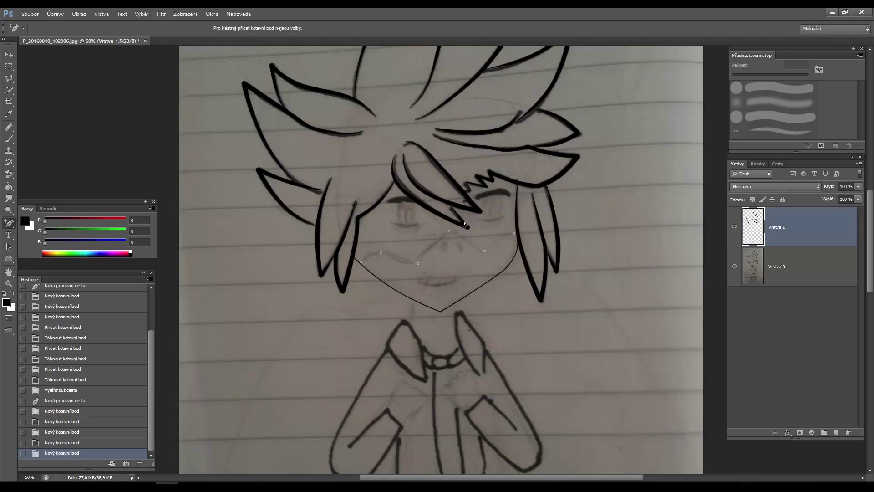
drag(396, 256, 373, 251)
drag(430, 253, 427, 250)
drag(418, 263, 417, 259)
click(495, 241)
drag(495, 242, 495, 242)
drag(469, 240, 468, 238)
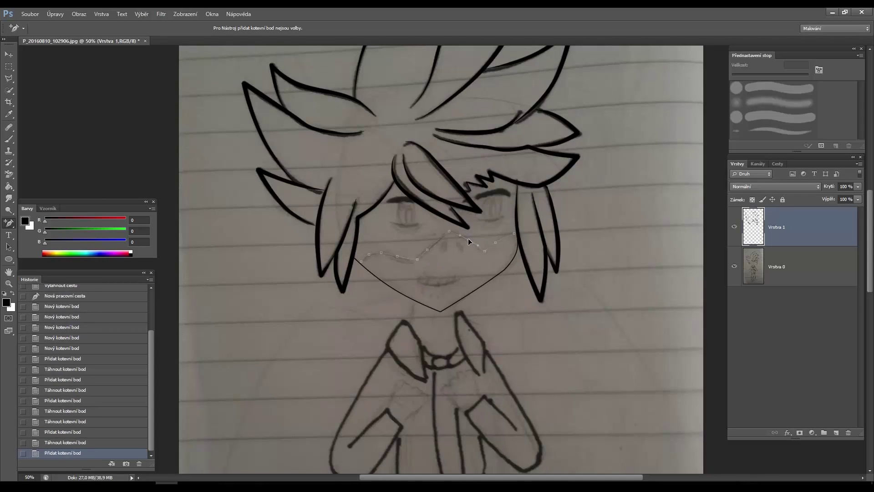
right_click(442, 254)
click(473, 317)
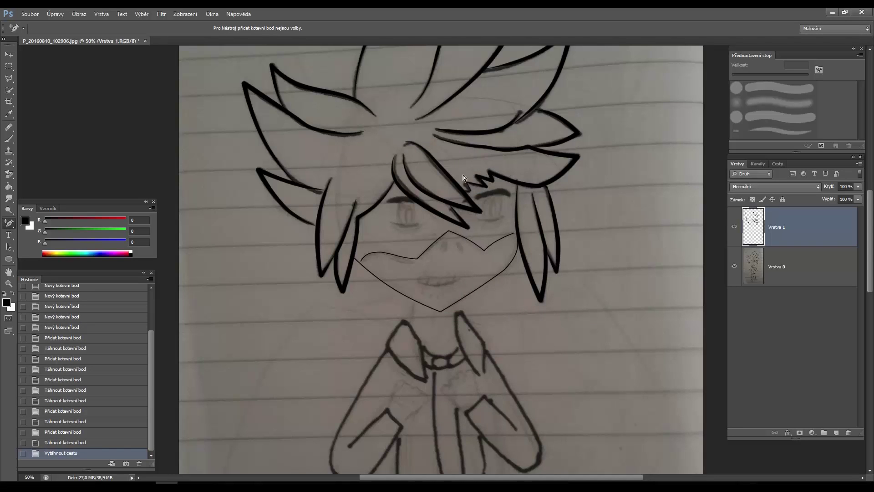
Step: Trace the left neck line from the jaw to the collar with a slightly curved pen path and stroke it with the Brush
scroll(410, 255, down, 3)
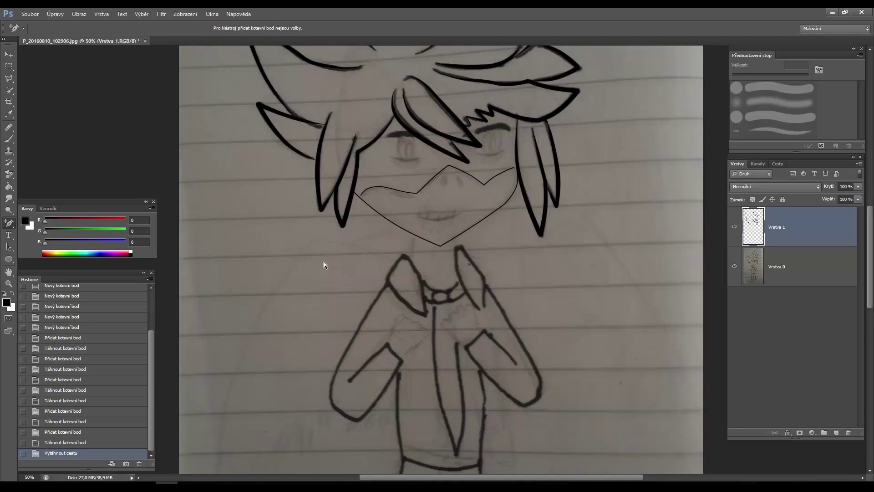
key(p)
click(412, 234)
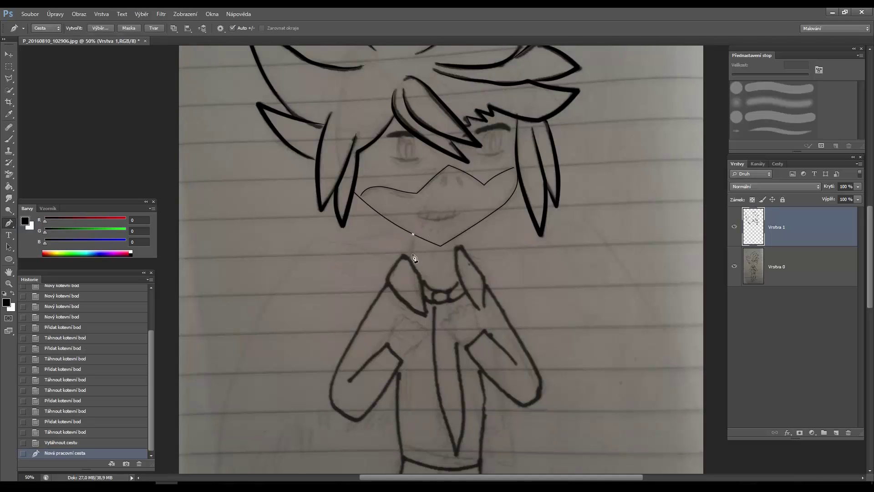
click(412, 255)
drag(8, 223, 37, 241)
drag(413, 245, 414, 246)
right_click(412, 246)
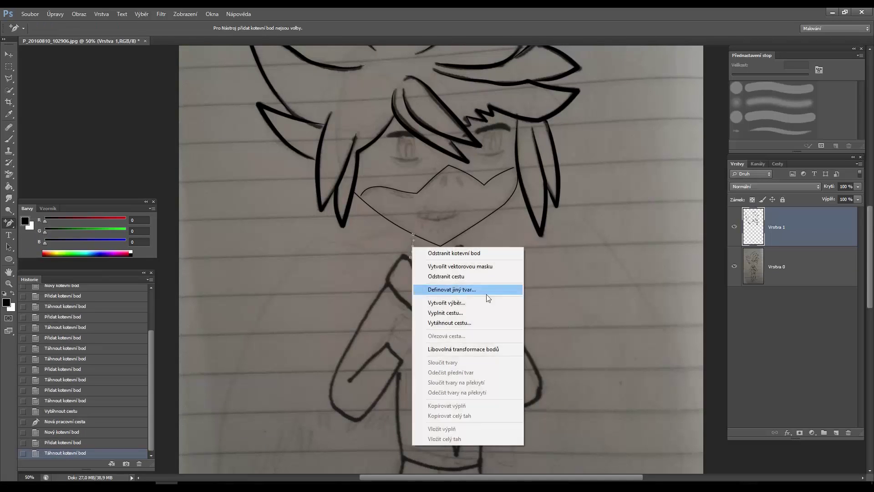
click(449, 322)
key(Return)
Step: Trace the right neck line from the jaw to the collar with a slightly curved pen path and stroke it with the Brush
drag(8, 223, 89, 245)
click(458, 248)
click(455, 243)
drag(455, 243, 455, 251)
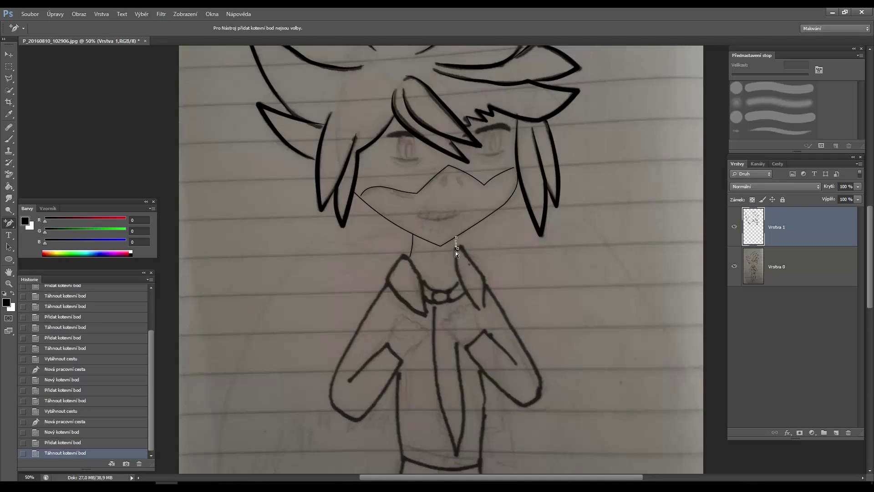
right_click(455, 247)
click(492, 322)
click(501, 170)
Step: Draw a pen path around the left hand from the sleeve cuff's upper corner, across the fingertips and back to its lower corner
scroll(372, 193, down, 3)
key(z)
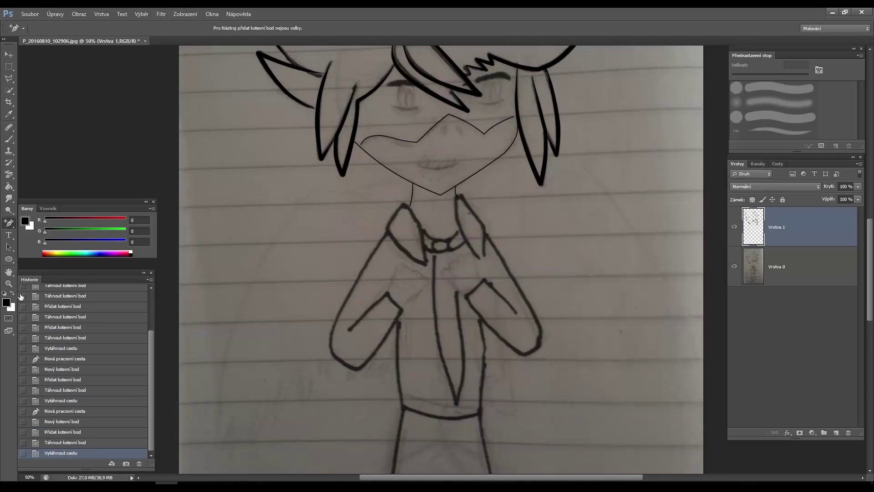
click(430, 273)
click(430, 273)
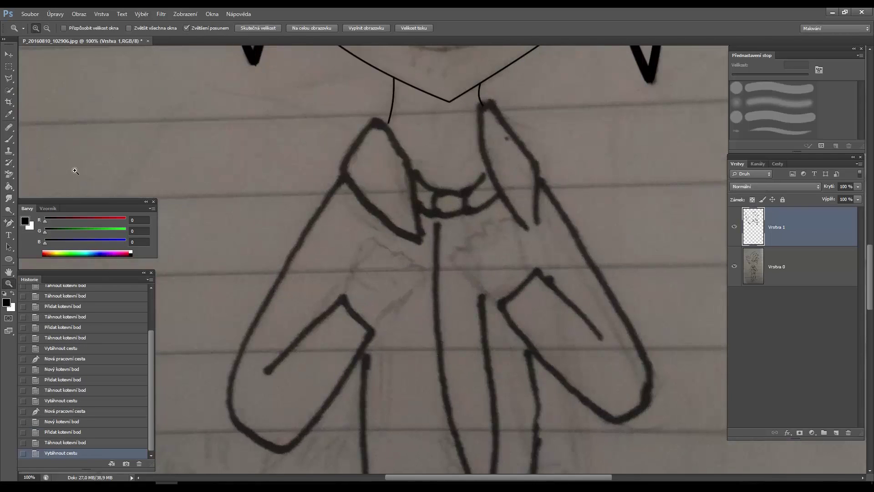
click(9, 222)
click(345, 296)
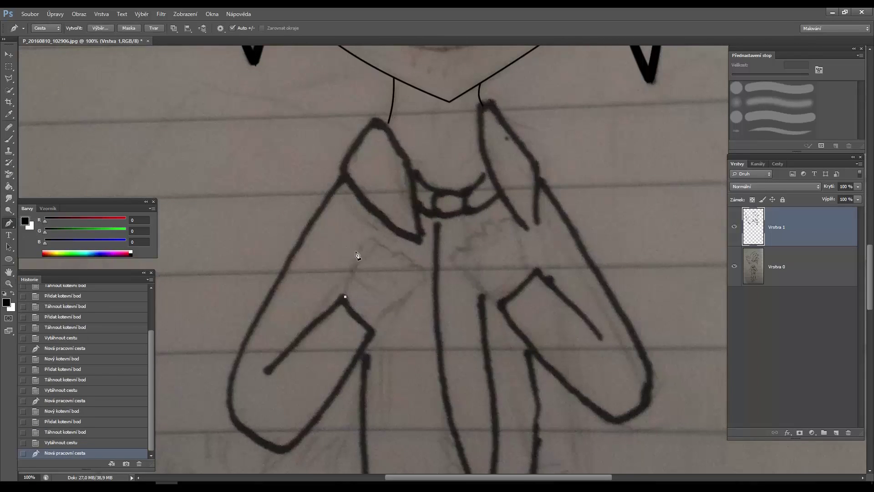
click(360, 246)
click(378, 242)
click(391, 254)
click(402, 252)
click(411, 263)
click(418, 265)
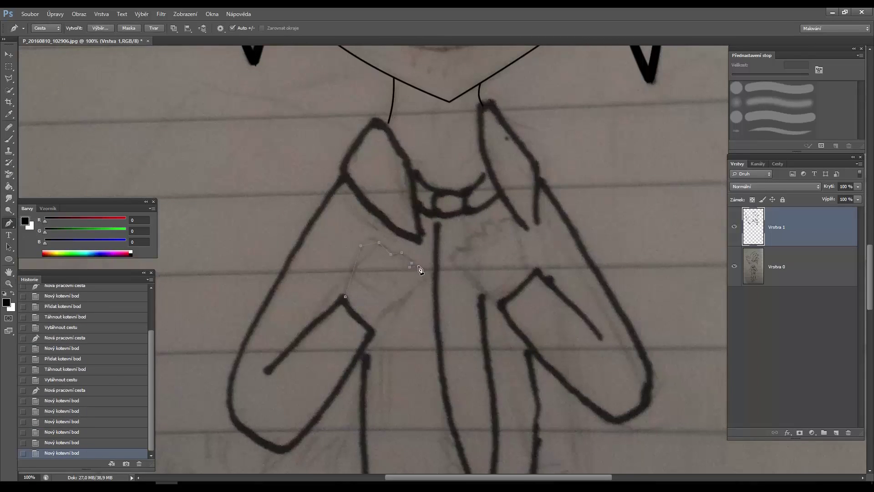
click(426, 280)
click(374, 327)
Step: Round the left hand's four fingertips with added anchor points and stroke the path with the Brush
click(8, 222)
click(55, 241)
drag(370, 244, 408, 255)
click(387, 246)
click(408, 256)
click(423, 267)
right_click(368, 281)
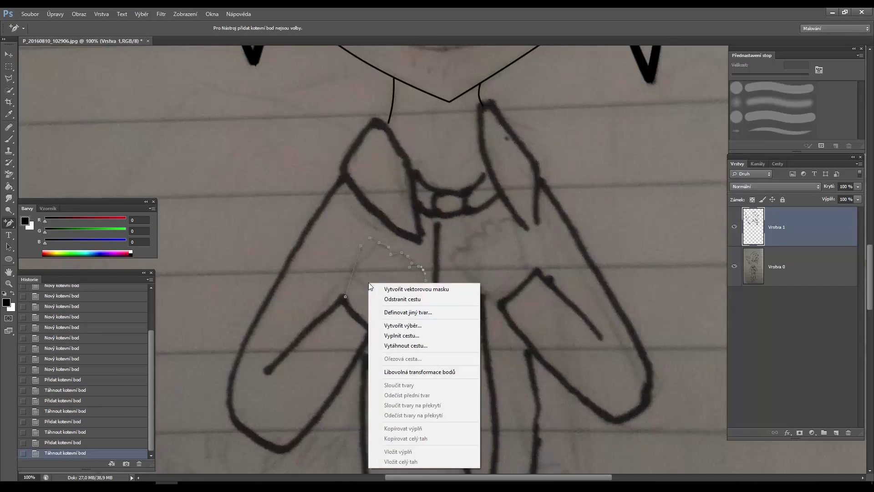
click(405, 347)
key(Return)
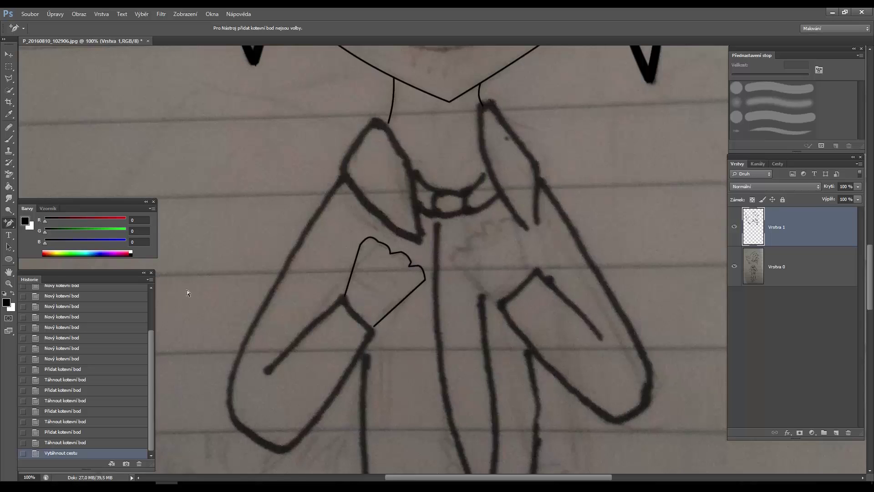
Step: Revert the left hand's stroke, move the path's lower end point onto the cuff corner, and stroke it again
click(65, 442)
drag(374, 327, 372, 331)
right_click(371, 331)
click(412, 178)
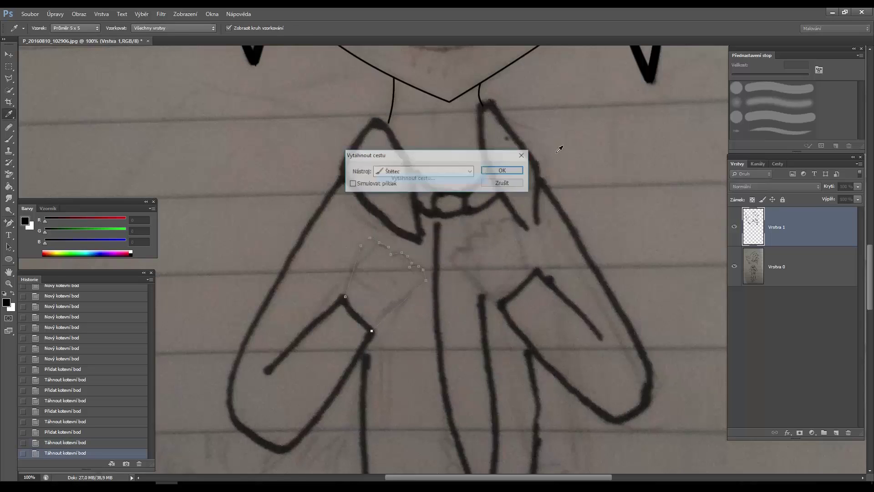
key(Return)
Step: Draw a pen path around the right hand from the cuff's lower corner, along the fingers and back to its upper corner
right_click(8, 222)
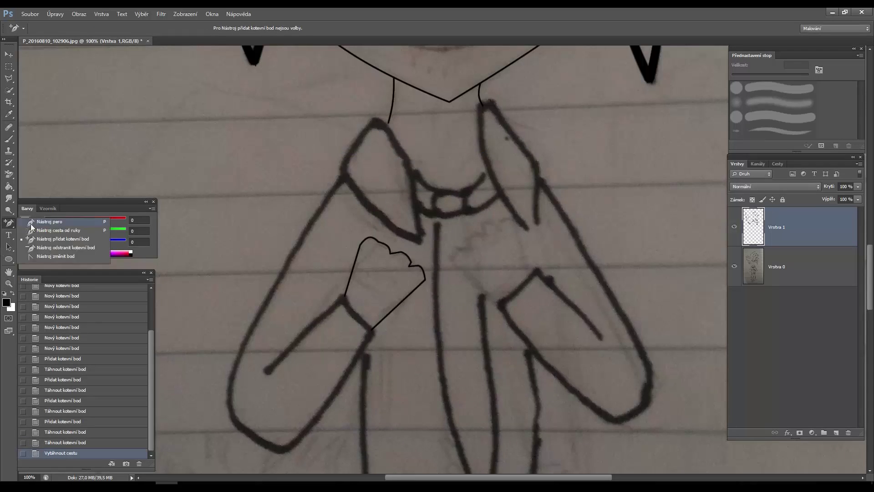
click(51, 223)
click(500, 304)
click(452, 260)
click(456, 248)
click(469, 249)
click(469, 239)
click(480, 235)
click(487, 237)
click(482, 224)
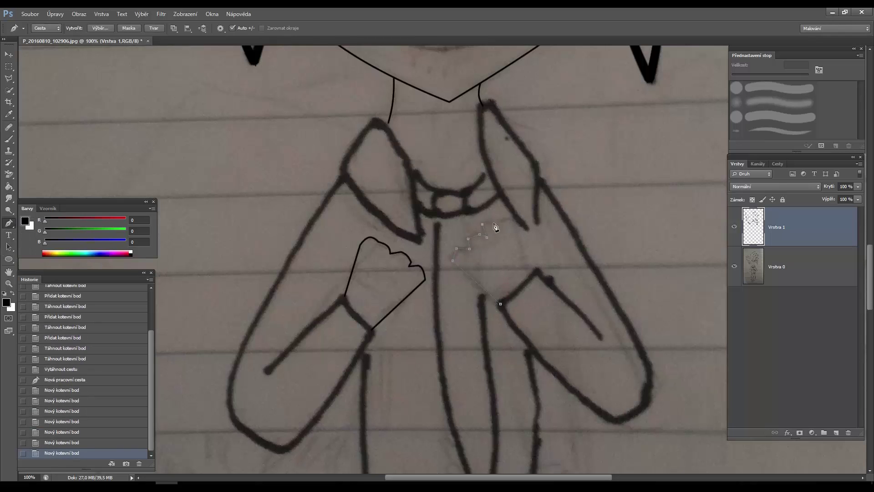
click(501, 229)
click(504, 219)
click(518, 224)
click(533, 271)
Step: Add anchor points to round the right hand's fingertips and adjust its sides, and stroke the path with the Brush
right_click(9, 222)
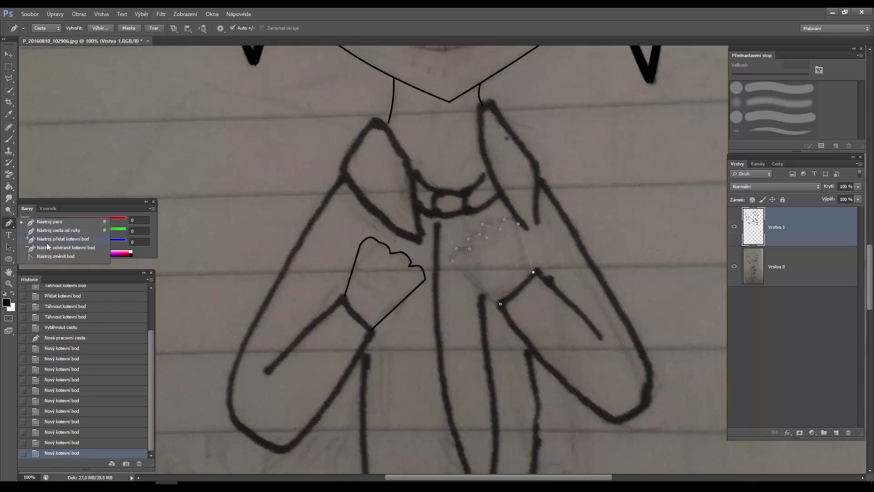
click(50, 243)
click(454, 255)
drag(452, 253, 453, 254)
drag(462, 247, 474, 233)
drag(488, 221, 490, 222)
click(482, 230)
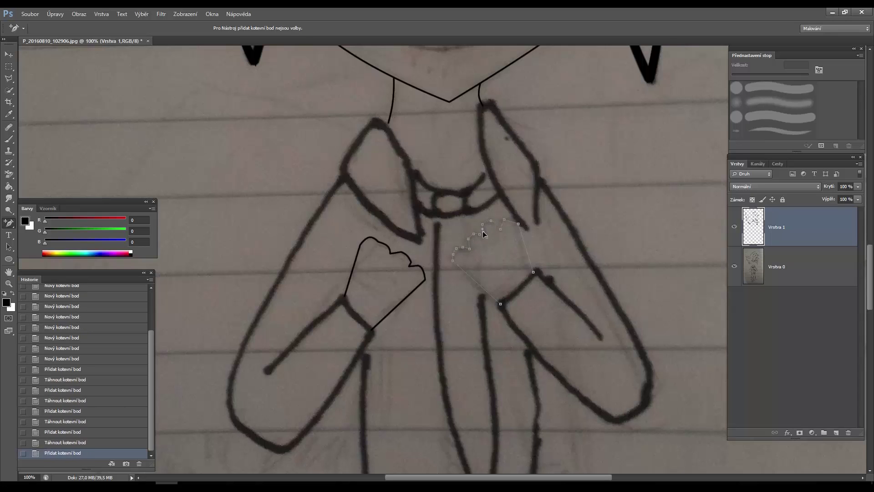
click(509, 217)
click(527, 253)
click(478, 284)
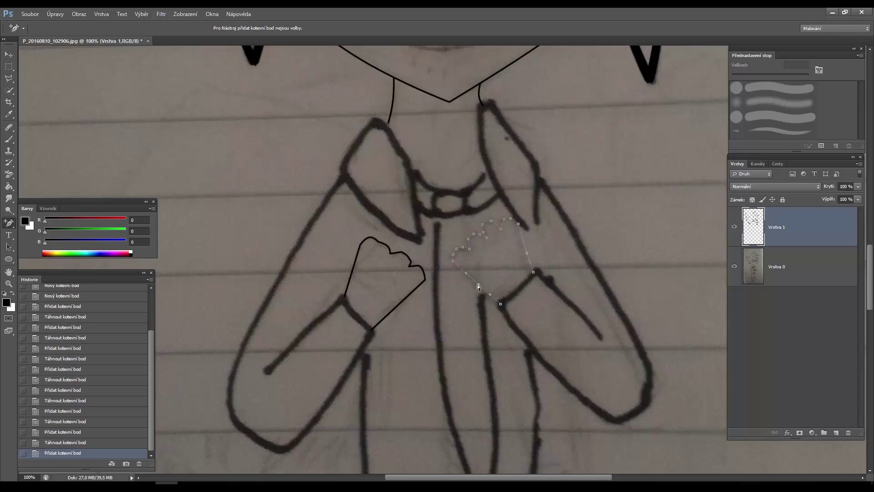
right_click(483, 261)
click(583, 296)
key(Return)
Step: Set the brush size to 42 px
scroll(409, 182, up, 3)
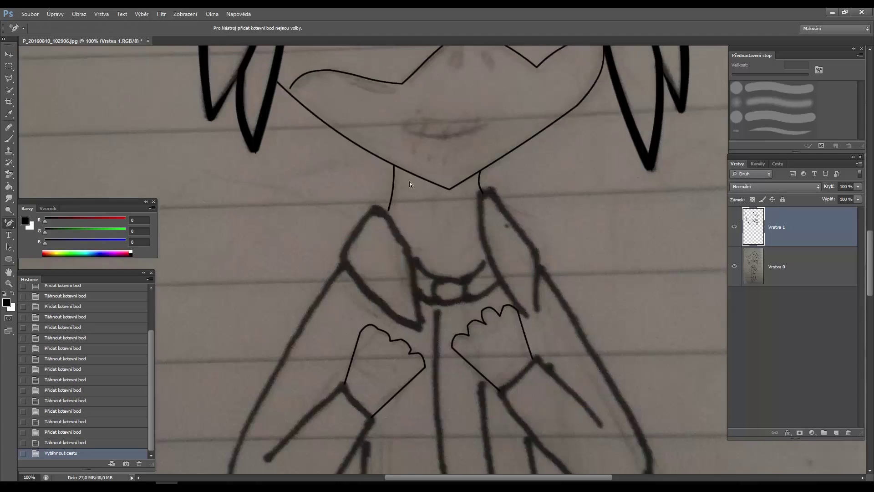
key(b)
right_click(185, 145)
text(42 ob)
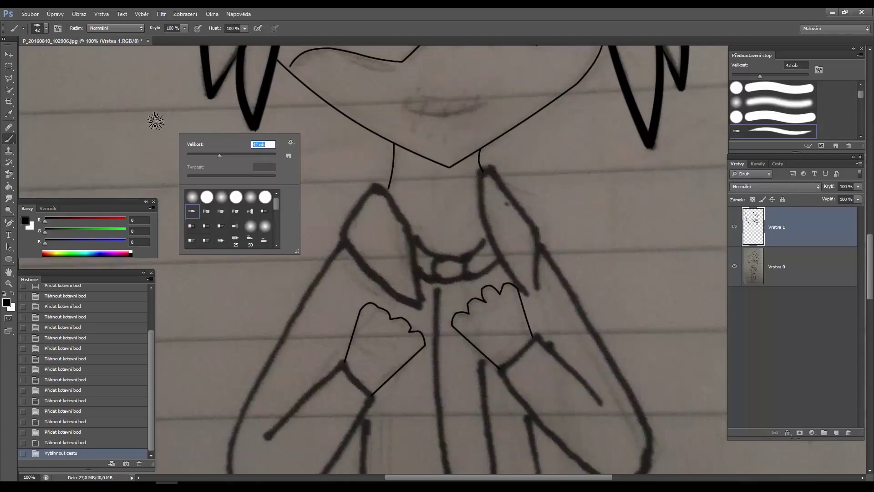
Step: Set the brush size to 26 px and paint a short test stroke in the empty area beside the hair
drag(142, 119, 148, 147)
scroll(198, 150, down, 1)
right_click(197, 149)
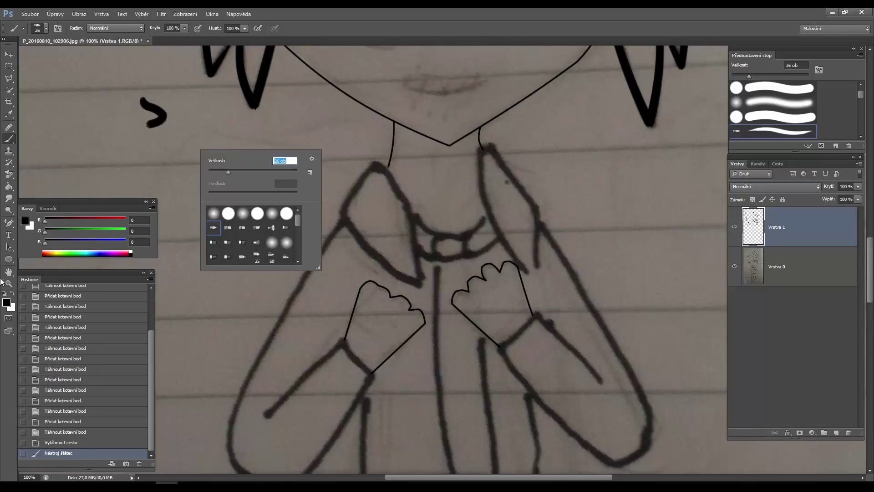
Step: Draw a closed four-point pen path around the left collar flap
click(8, 222)
click(378, 166)
click(412, 218)
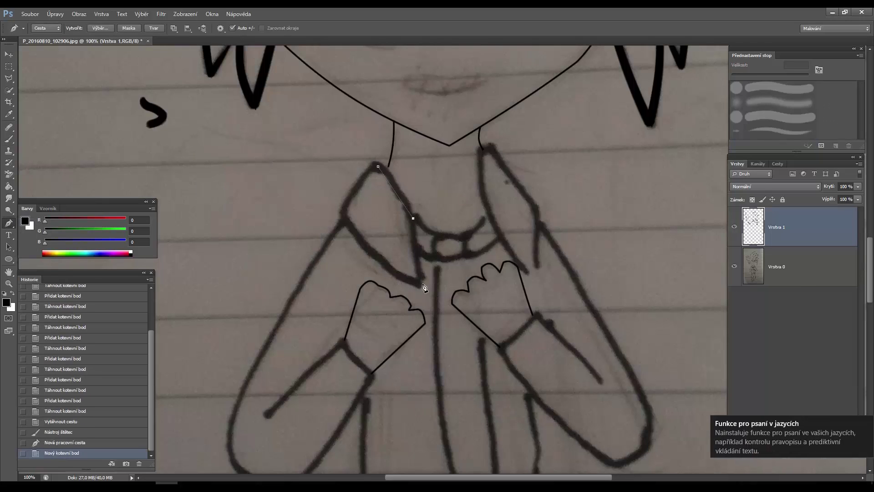
click(423, 283)
click(341, 216)
click(378, 166)
Step: Round the left collar flap's path to the sketch with added anchor points, and stroke it with the Brush
drag(351, 204, 356, 179)
click(397, 186)
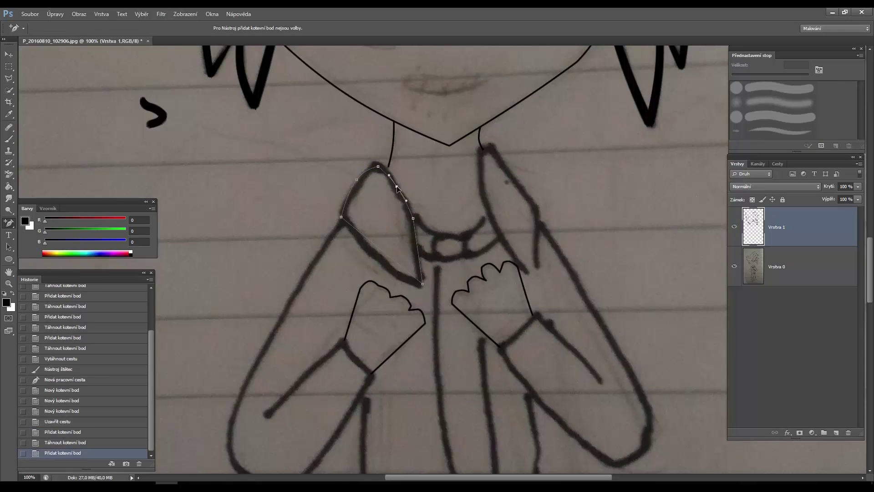
drag(379, 248, 379, 261)
right_click(378, 230)
click(484, 294)
click(498, 171)
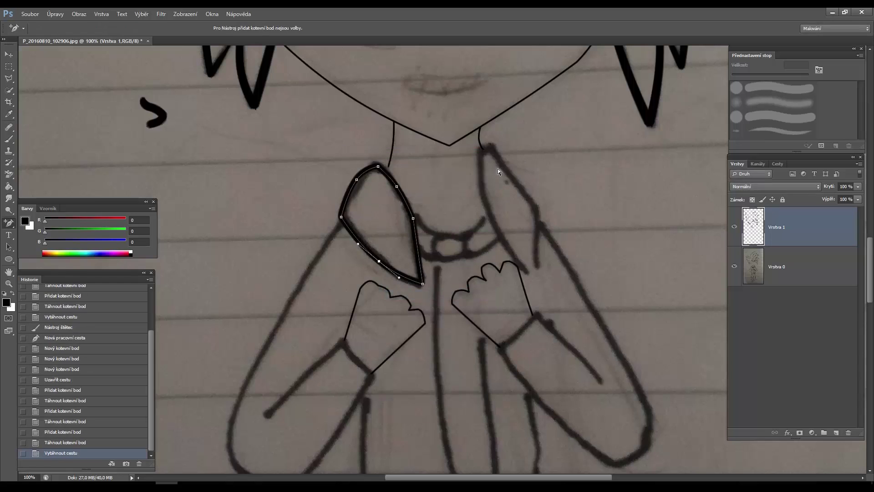
Step: Draw a closed pen path around the right collar flap, starting at its upper corner beside the neck
key(p)
click(480, 150)
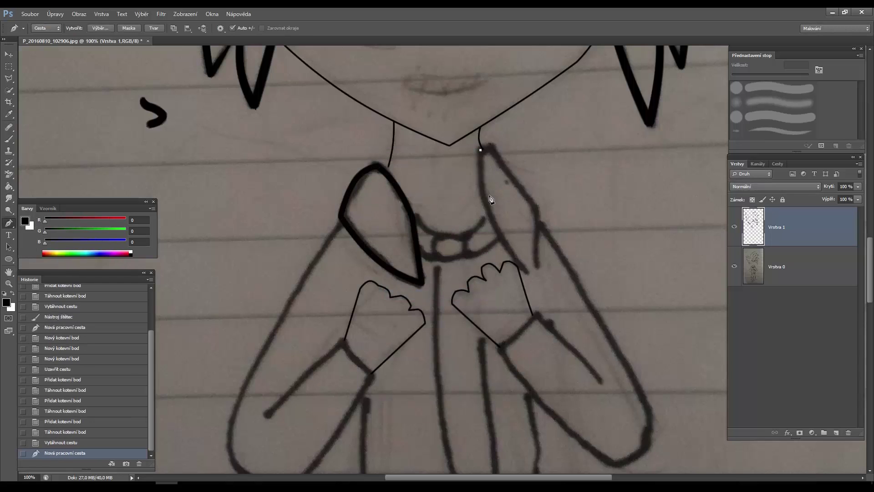
click(483, 192)
click(532, 275)
click(539, 214)
click(490, 147)
click(480, 150)
Step: Fit the right collar flap's sides to the sketch with added anchor points, and stroke the path with the Brush
key(shift+p)
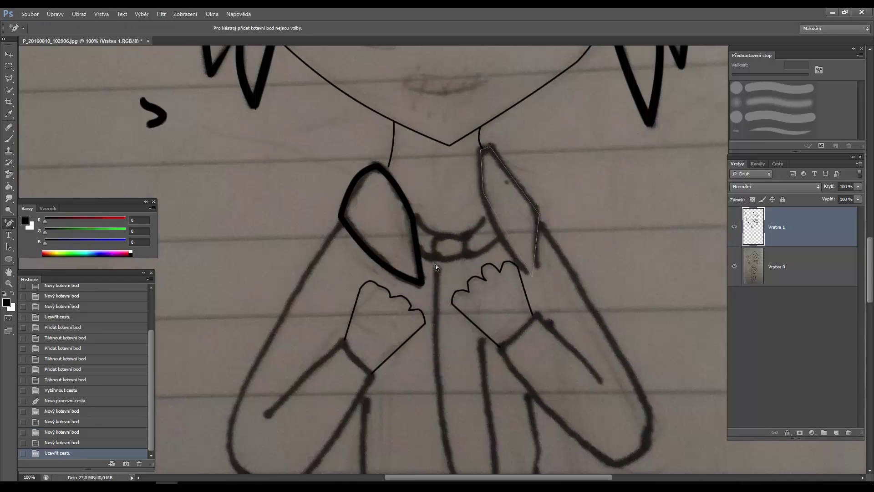
drag(507, 233, 500, 236)
click(537, 248)
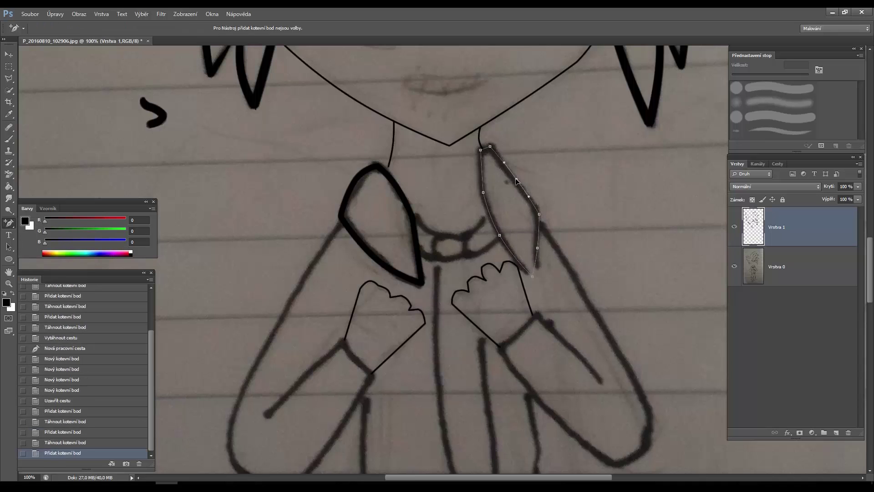
right_click(496, 175)
click(518, 241)
click(503, 171)
scroll(497, 168, down, 1)
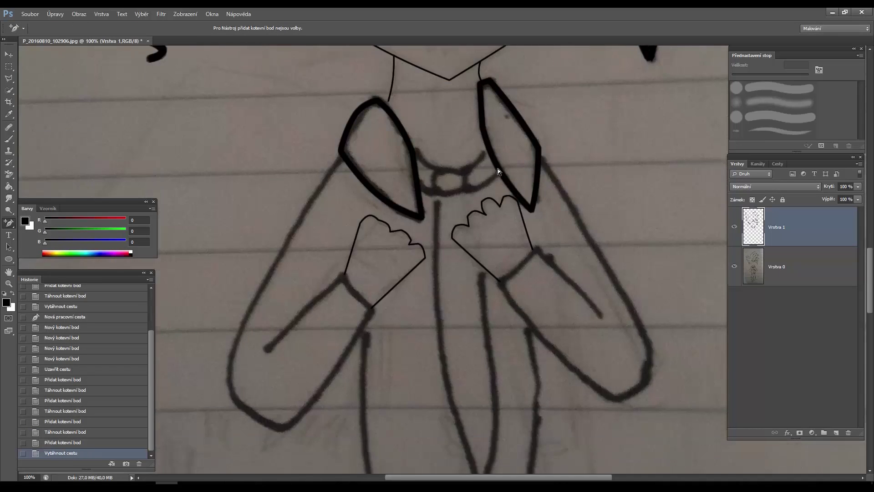
scroll(498, 168, up, 1)
key(b)
right_click(385, 162)
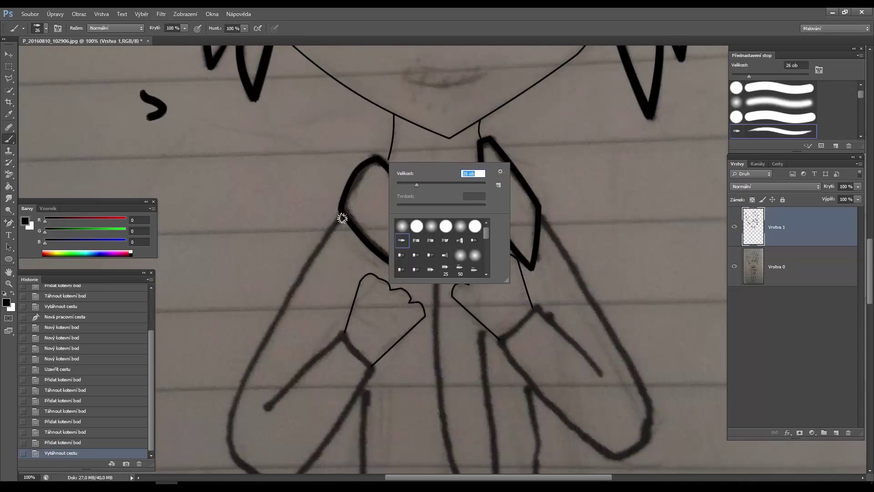
click(342, 217)
Step: Draw a pen path from the left collar flap down and around the left sleeve, across the cuff and along its inner fold
scroll(644, 276, down, 2)
key(p)
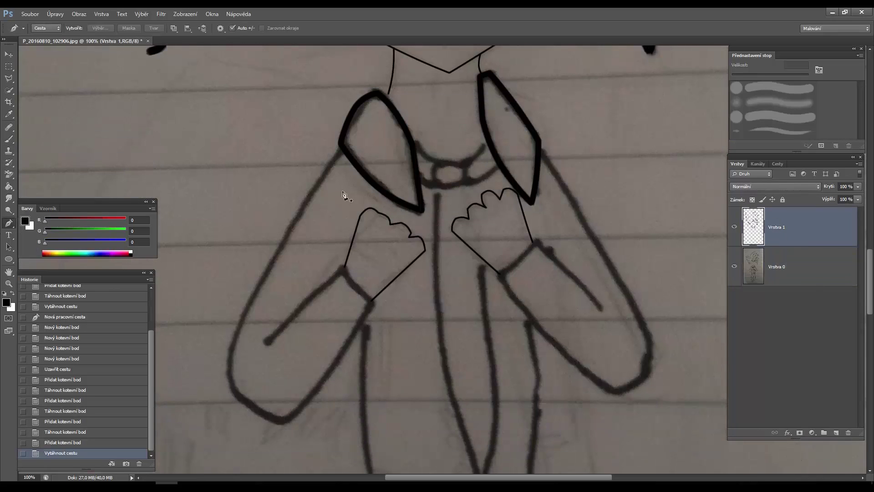
click(341, 150)
click(232, 388)
click(284, 423)
click(374, 302)
click(342, 267)
click(268, 338)
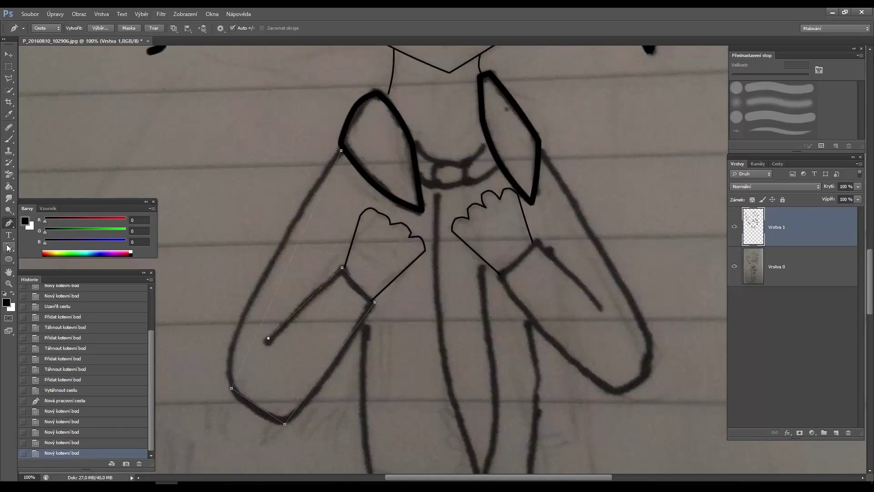
Step: Curve the left sleeve's outer edge, elbow, underside, cuff and inner fold to the sketch with added anchor points
right_click(9, 222)
click(50, 241)
click(279, 279)
drag(279, 278, 260, 274)
drag(242, 343, 232, 344)
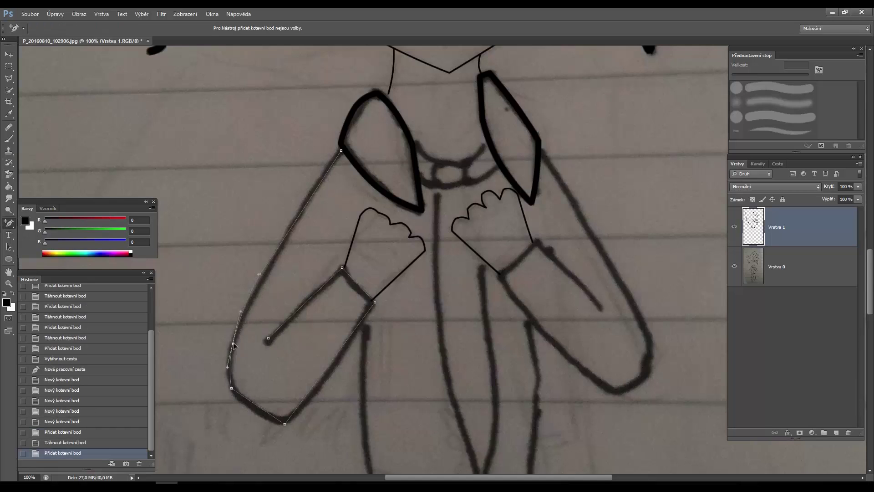
drag(249, 400, 249, 409)
click(314, 389)
drag(313, 388, 321, 388)
click(356, 282)
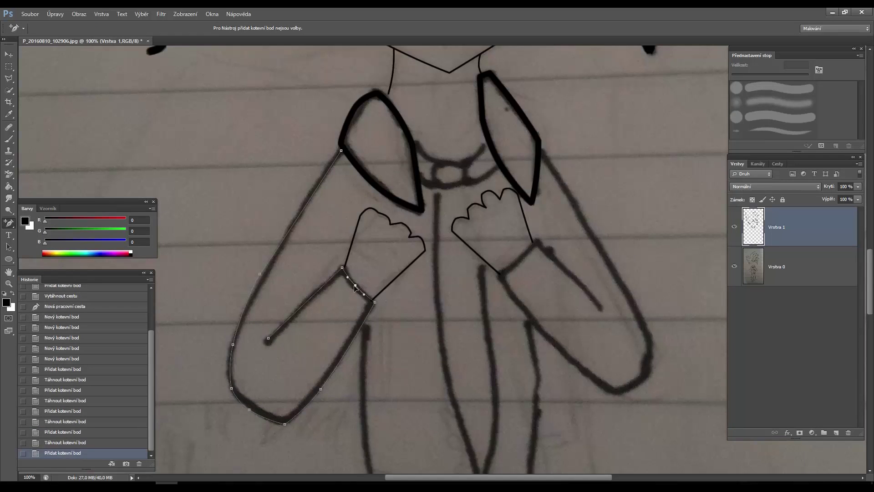
drag(355, 281, 355, 286)
click(301, 310)
Step: Try stroking the left sleeve's path with the Brush, and undo the stroke
right_click(301, 312)
click(332, 167)
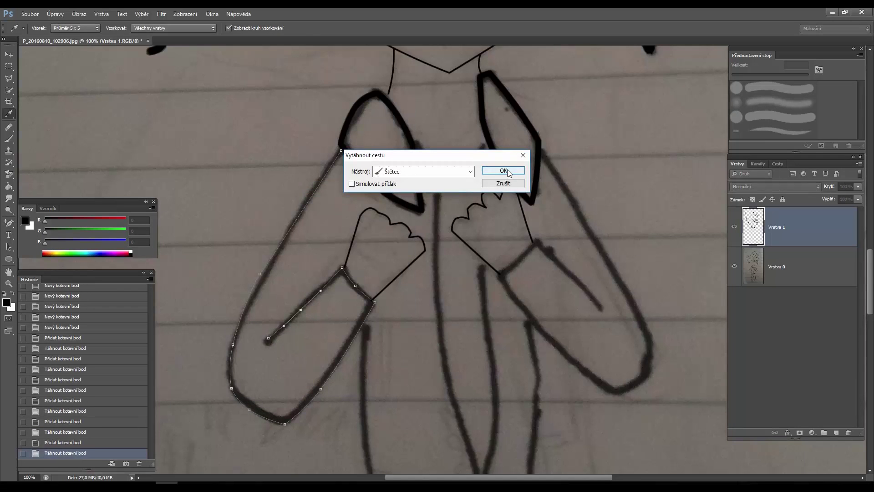
click(503, 171)
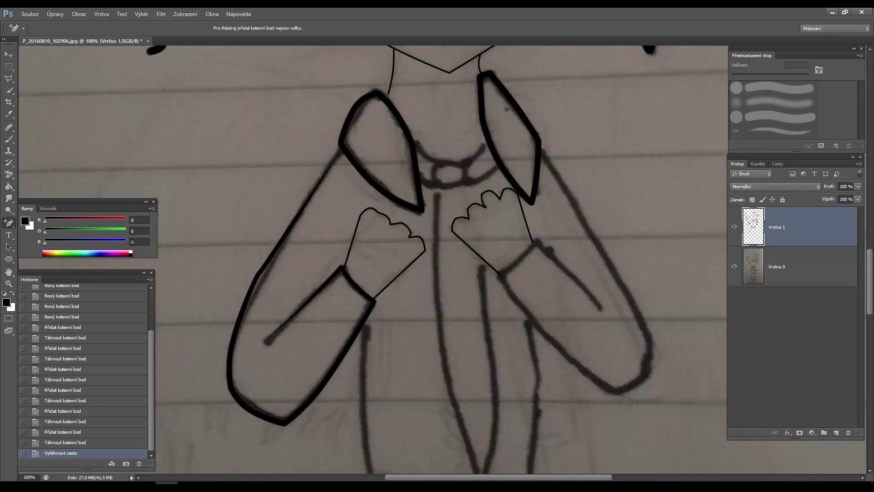
key(ctrl+z)
Step: Smooth the left sleeve's outer edge by shifting its middle anchor point and adding one above, and stroke the path
drag(258, 274, 264, 274)
drag(306, 201, 306, 202)
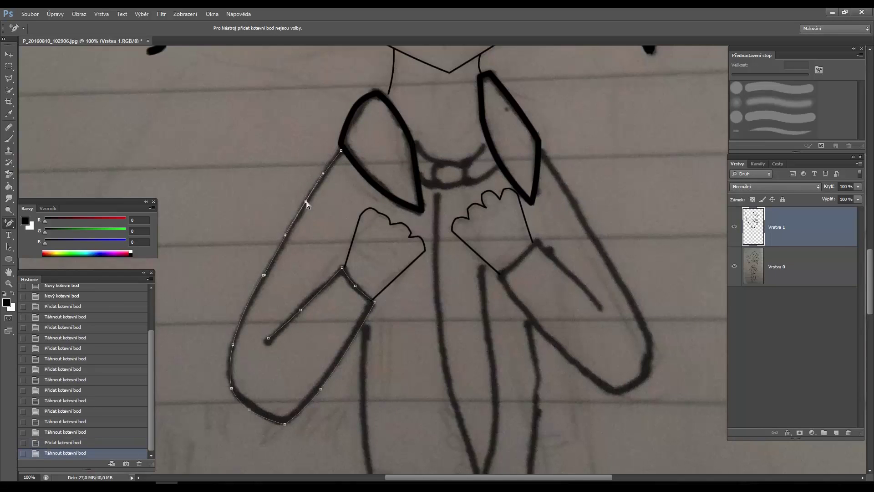
right_click(294, 285)
click(319, 347)
key(Return)
Step: Draw an open pen path down the torso's left side, across the hem and up its right side
scroll(464, 287, down, 2)
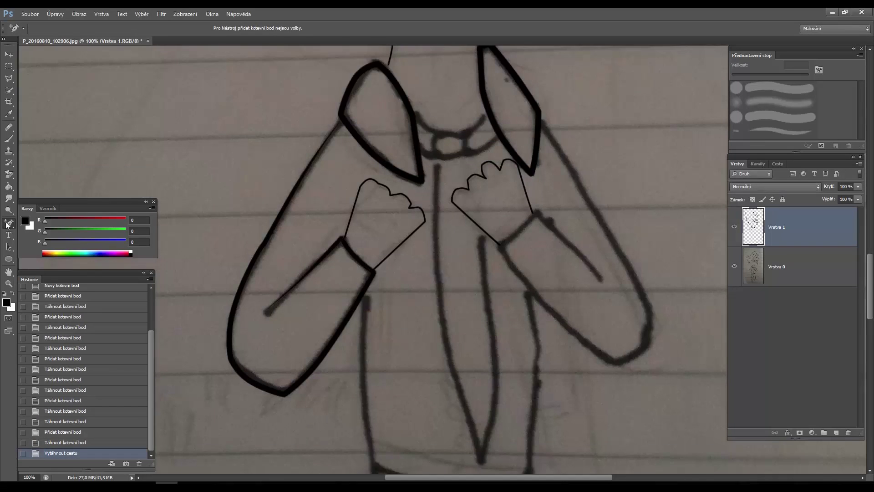
key(p)
scroll(367, 246, down, 3)
click(365, 238)
click(375, 416)
click(528, 430)
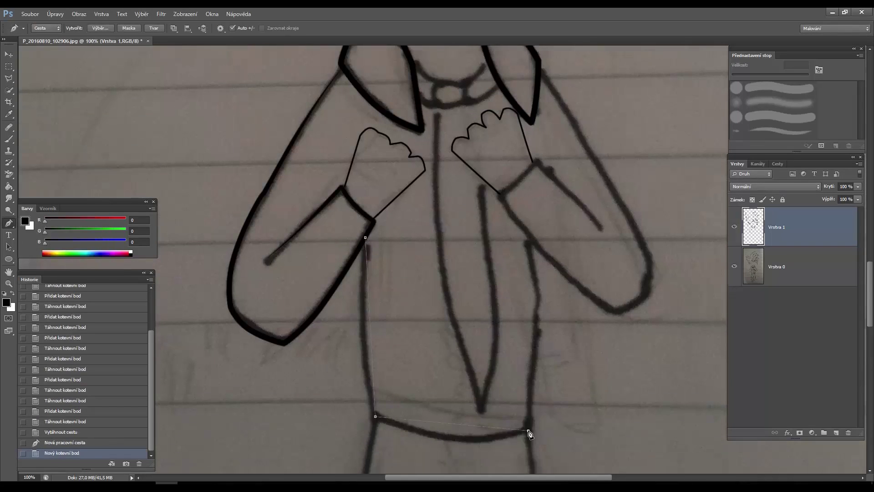
click(529, 239)
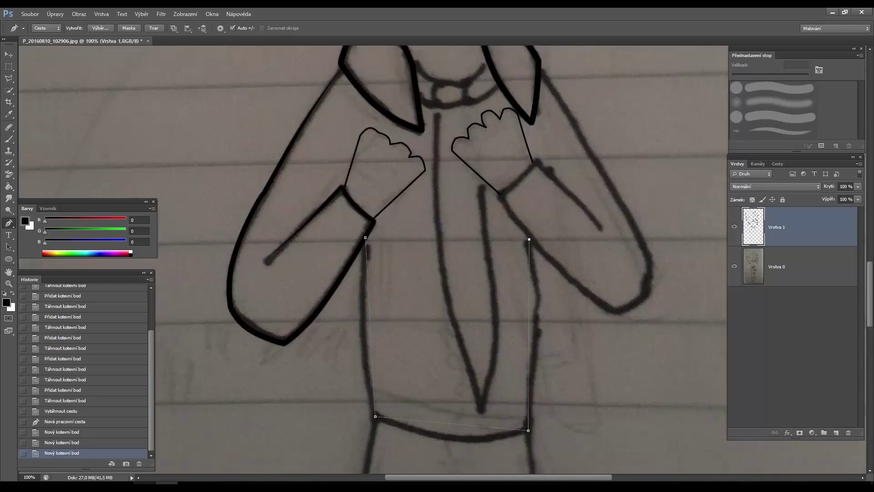
Step: Bow the torso path's sides and hem outward with added anchor points, and stroke it with the Brush
key(alt+Tab)
key(alt+Tab)
key(plus)
drag(371, 344, 364, 344)
drag(452, 423, 452, 440)
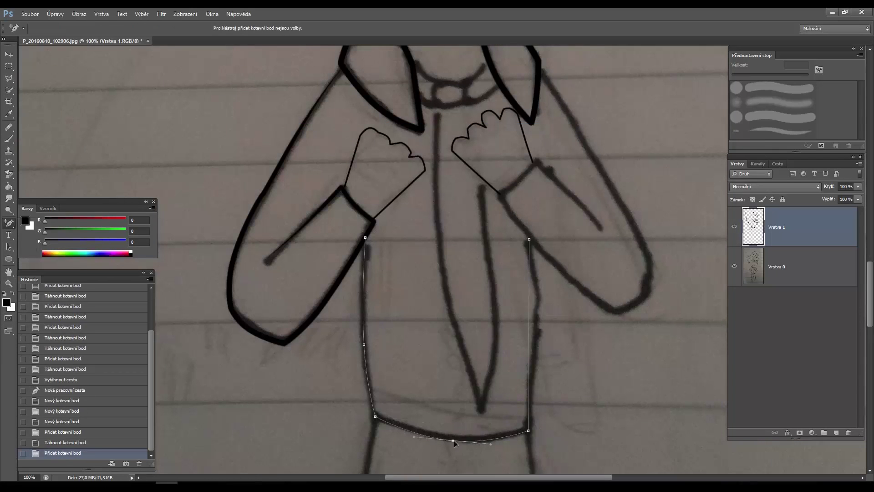
click(529, 334)
drag(528, 335, 537, 335)
right_click(443, 338)
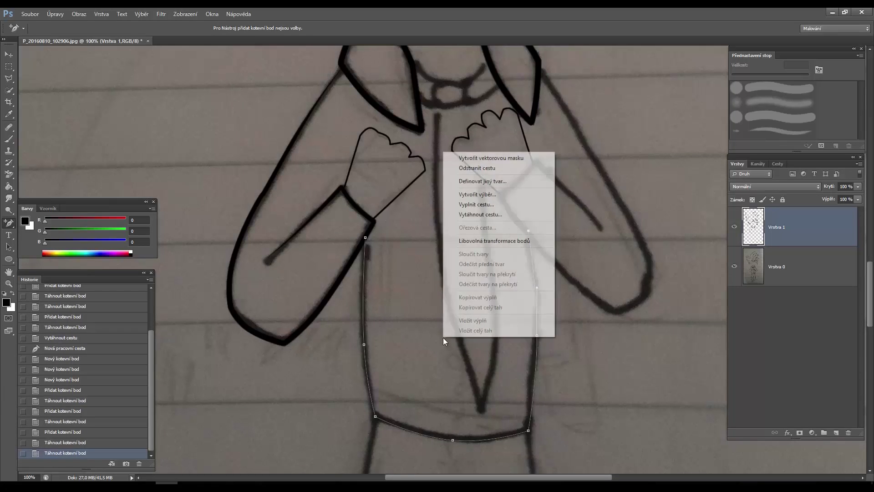
click(469, 220)
key(Return)
key(Return)
Step: Draw a pen path along the right sleeve's inner fold, across the cuff, around the elbow and up to the right collar flap
scroll(397, 124, down, 2)
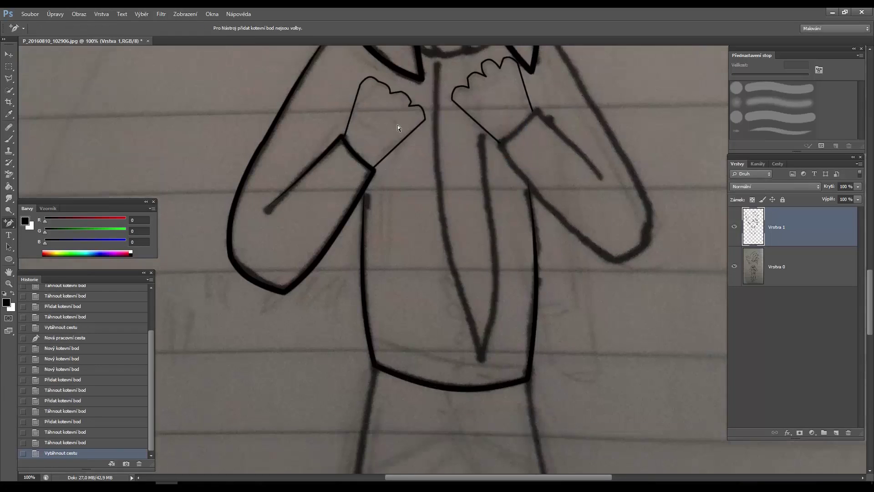
scroll(455, 251, right, 3)
scroll(517, 371, up, 2)
right_click(10, 223)
click(48, 221)
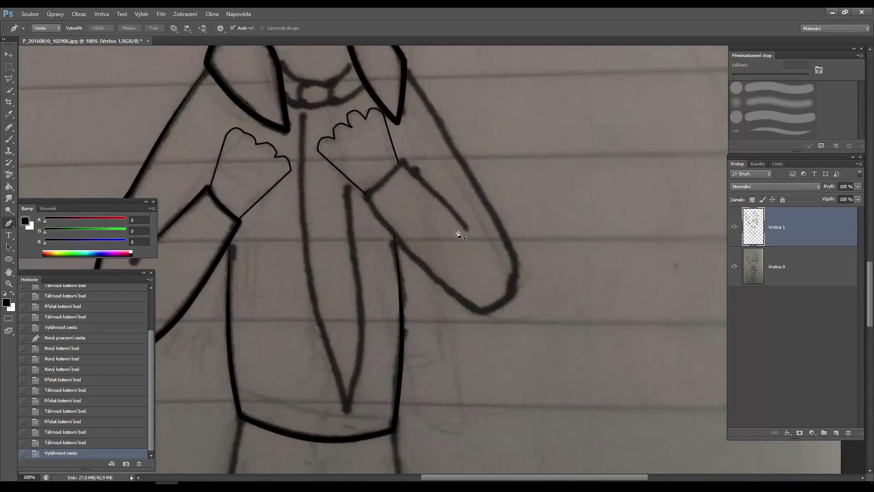
click(468, 232)
click(403, 162)
click(364, 194)
click(483, 312)
click(517, 268)
click(410, 74)
Step: Curve the right sleeve's edges, elbow, fold and cuff to the sketch with added anchor points, and stroke the path
right_click(9, 223)
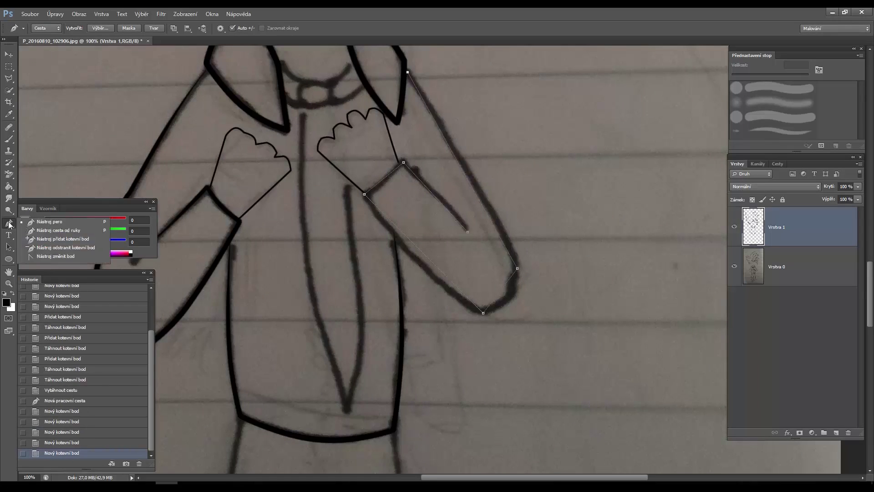
click(48, 242)
drag(426, 253, 422, 257)
drag(505, 293, 510, 298)
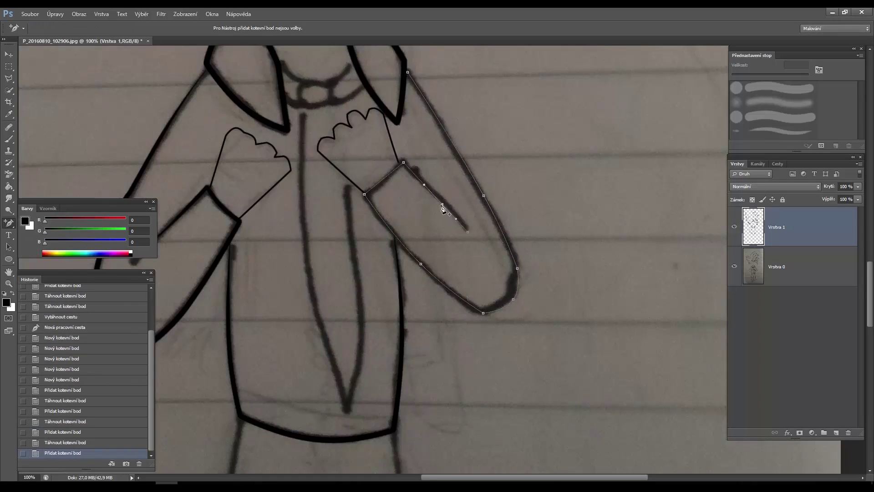
click(384, 180)
click(394, 172)
click(375, 188)
right_click(399, 191)
click(436, 253)
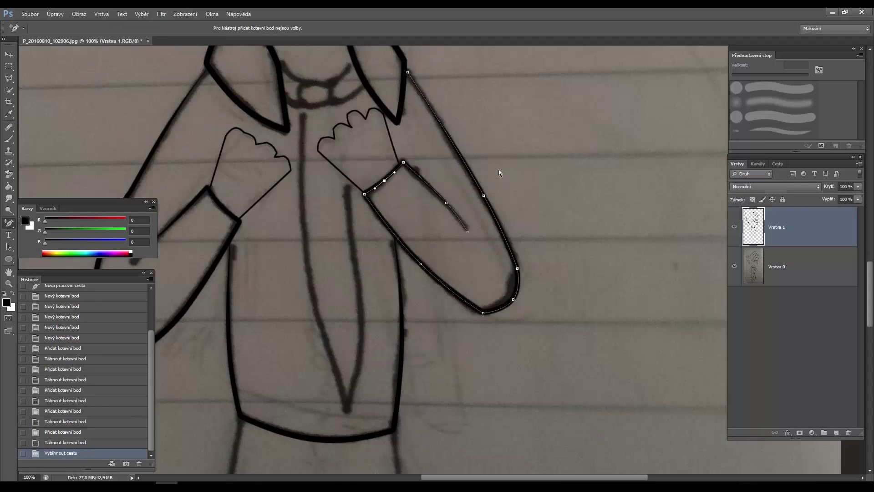
Step: Extend the right sleeve path's upper end to the collar flap, and stroke it again using the Brush with simulated pressure
drag(466, 167, 468, 165)
right_click(427, 108)
click(474, 117)
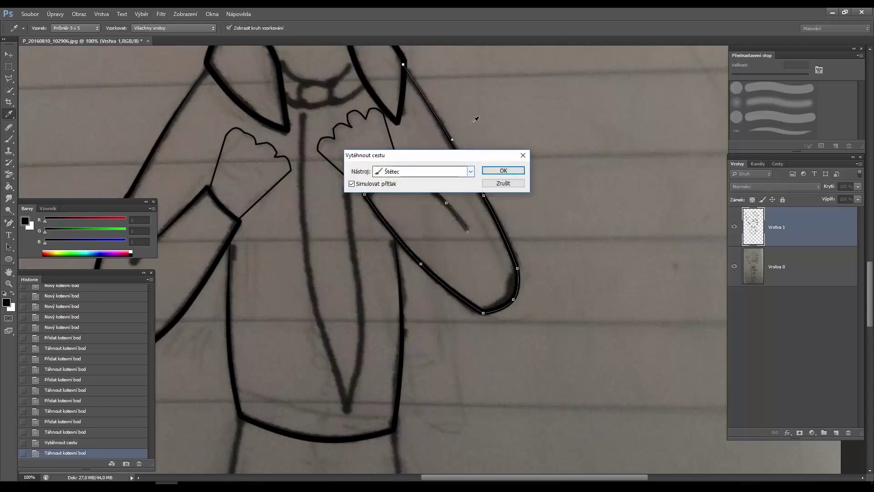
click(499, 170)
key(Return)
Step: Start a pen path at the hem's left corner, down the left leg's outer side and across to the inner ankle
scroll(540, 271, up, 1)
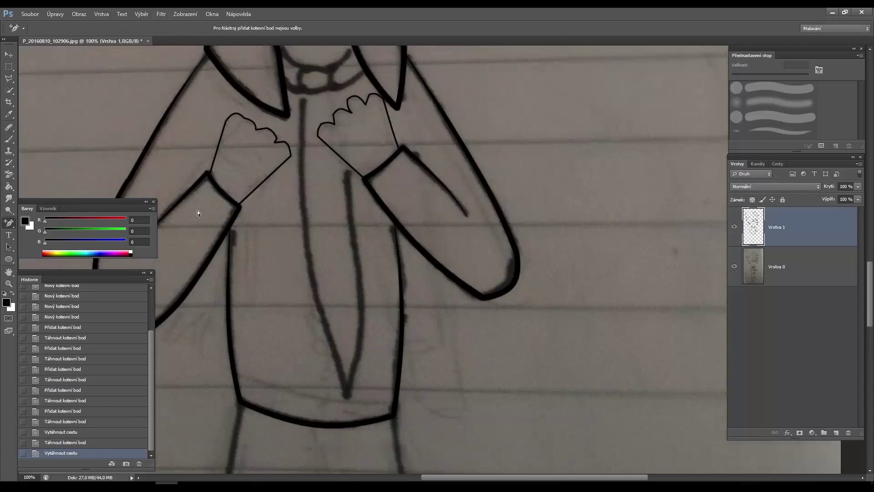
scroll(197, 210, up, 2)
scroll(151, 260, down, 6)
scroll(356, 337, down, 8)
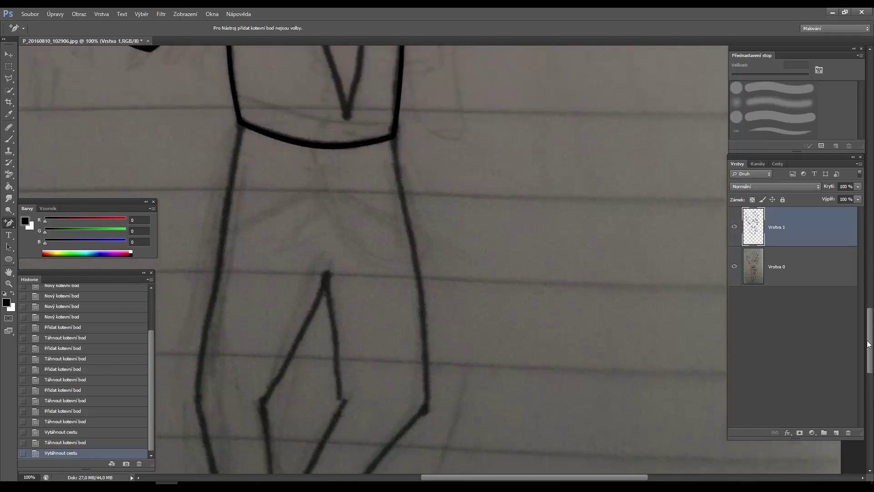
drag(8, 223, 50, 222)
click(244, 59)
click(199, 322)
scroll(231, 362, down, 4)
click(230, 359)
click(274, 345)
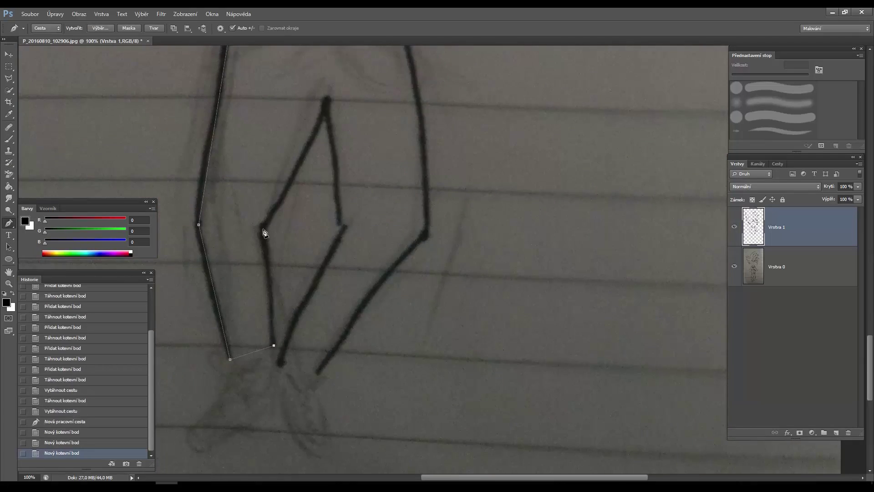
Step: Continue the leg path up to the crotch, down to the right ankle and up the outer side to the hem, closing it
click(261, 226)
click(328, 101)
click(343, 230)
click(281, 362)
click(317, 374)
click(426, 237)
scroll(433, 196, up, 4)
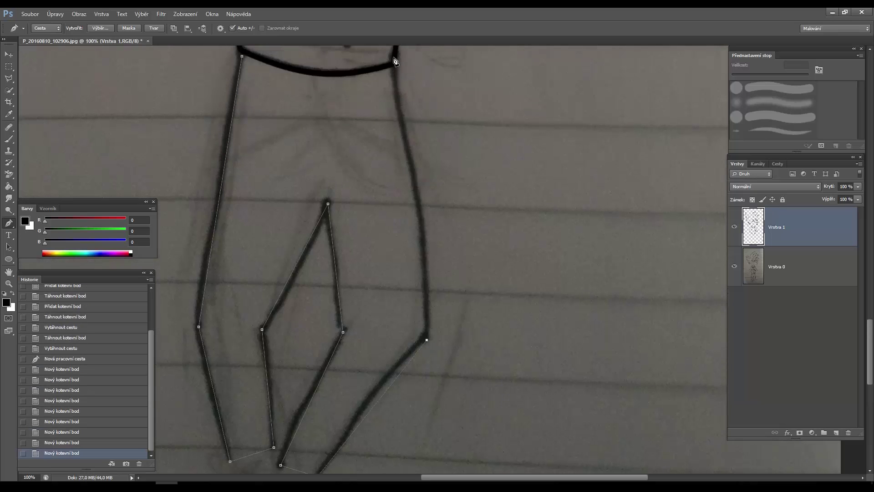
click(393, 57)
click(242, 57)
Step: Undo the leg path's closure, and fit its start point and the left leg's outer side to the sketch
drag(8, 223, 44, 244)
key(ctrl+z)
drag(244, 58, 243, 48)
click(223, 173)
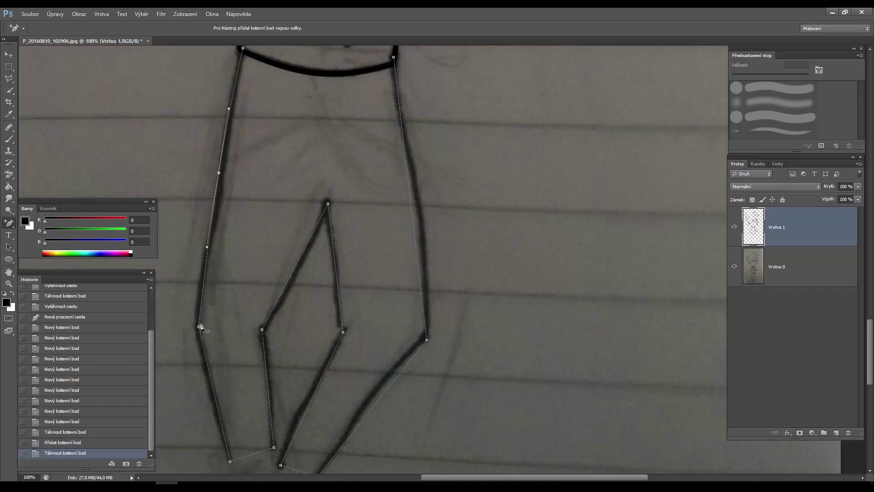
drag(223, 173, 219, 173)
drag(199, 326, 196, 324)
click(214, 396)
drag(214, 396, 212, 396)
Step: Curve both legs' inner lines and the right thigh's outer line to the sketch with added anchor points
click(291, 276)
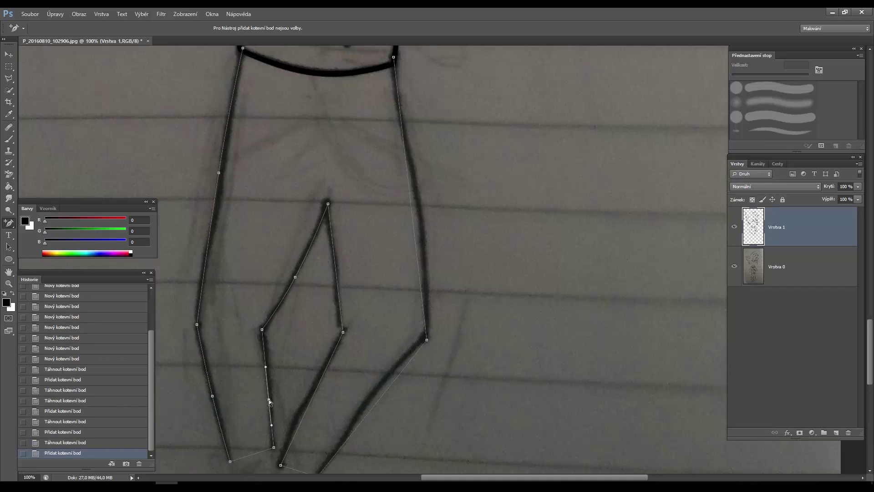
click(305, 402)
drag(269, 400, 304, 402)
click(414, 232)
drag(414, 232, 427, 265)
Step: Try adding two anchor points along the right calf's outer line, and undo them
click(396, 377)
click(383, 394)
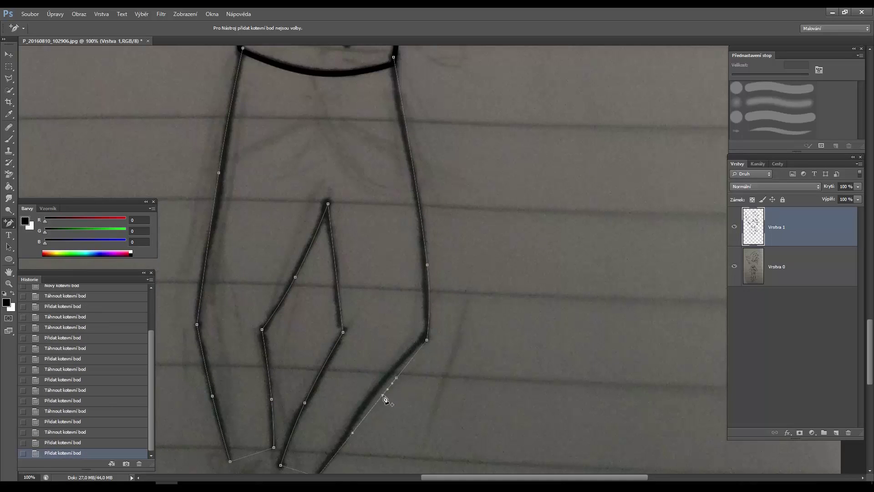
key(ctrl+alt+z)
key(ctrl+alt+z)
Step: Fit the right calf's outer line and knee point to the sketch, and stroke the leg path in black
drag(371, 412, 372, 400)
drag(427, 337, 432, 306)
scroll(308, 288, down, 4)
right_click(315, 322)
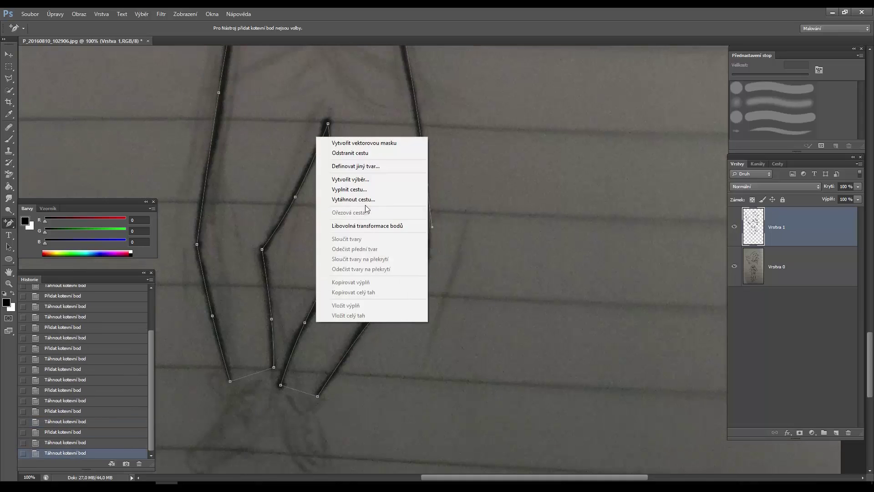
click(354, 199)
click(502, 171)
Step: Trace the left foot with a new pen path from the ankle down around the toe and back up to the trouser hem
scroll(498, 171, up, 5)
scroll(496, 172, down, 7)
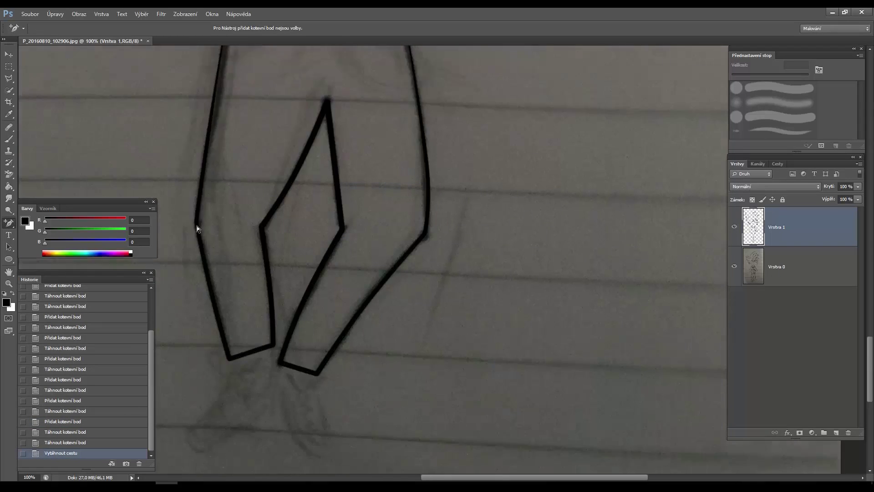
scroll(196, 226, down, 4)
scroll(346, 198, up, 15)
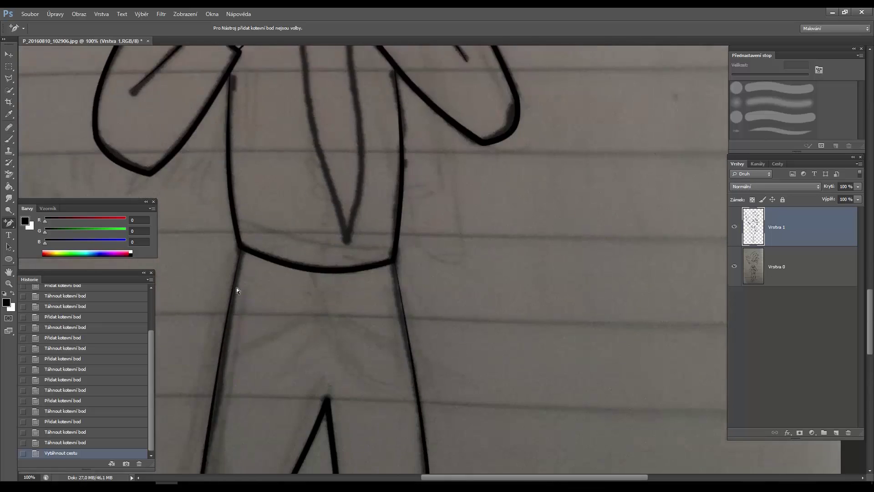
scroll(236, 288, down, 12)
key(p)
click(228, 256)
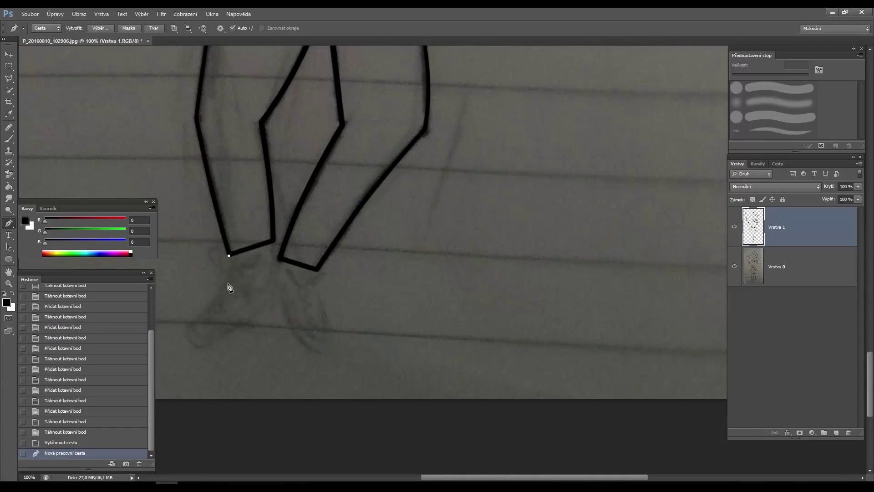
click(227, 284)
click(189, 327)
click(201, 348)
click(274, 299)
click(272, 242)
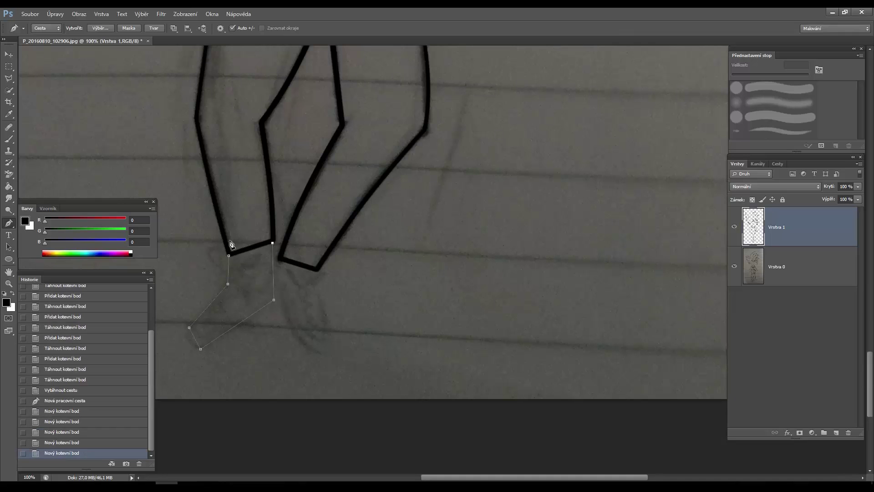
Step: Round the left foot path's toe, sole and heel with added anchor points, fit its ends to the hem, and stroke it
key(plus)
drag(195, 337, 239, 329)
drag(272, 277, 277, 274)
drag(229, 256, 227, 250)
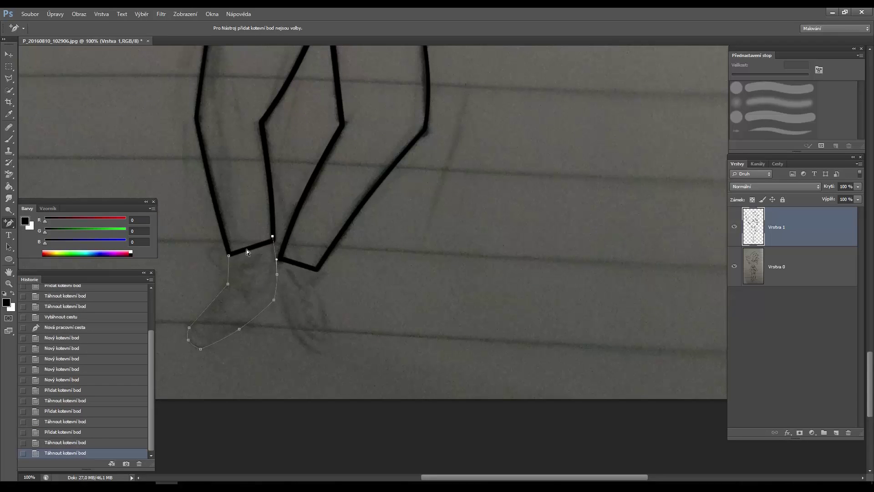
drag(277, 273, 276, 266)
right_click(228, 308)
click(276, 186)
click(496, 168)
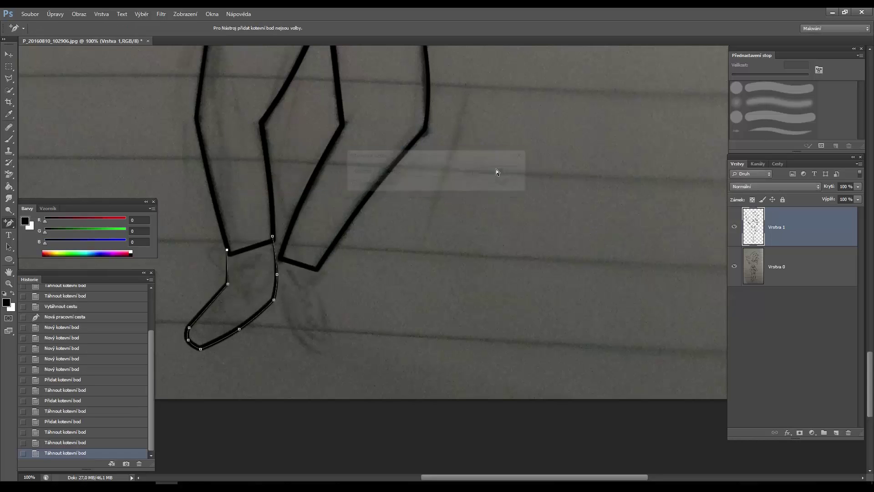
Step: Draw a curved sole line inside the left shoe from toe to heel with a pen path and stroke it
key(p)
click(195, 325)
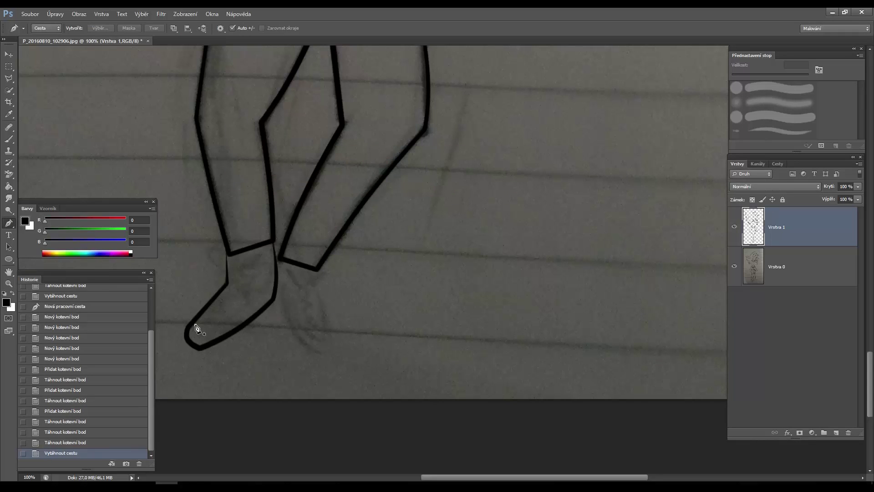
click(204, 334)
click(274, 273)
right_click(9, 222)
click(50, 241)
click(199, 327)
drag(201, 330, 237, 317)
right_click(256, 308)
click(304, 186)
click(485, 168)
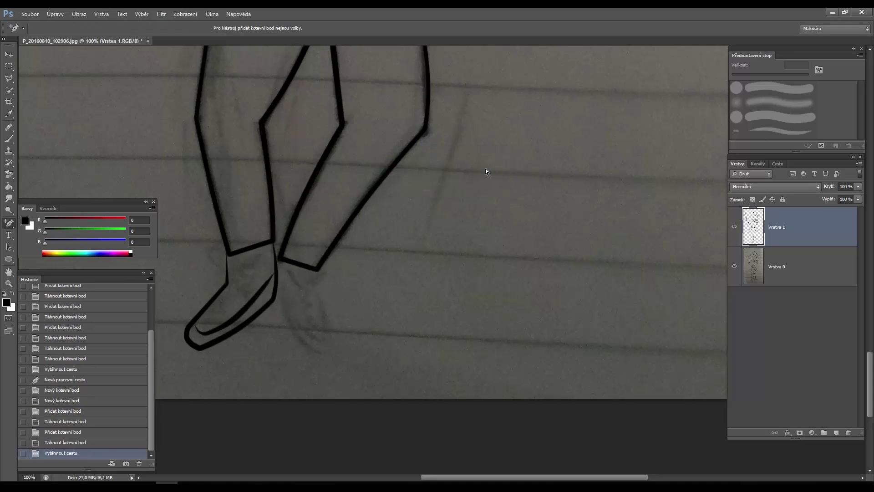
Step: Trace the right foot with a new pen path from the heel to the toe, up to the hem and across the ankle
right_click(8, 222)
click(50, 223)
click(278, 289)
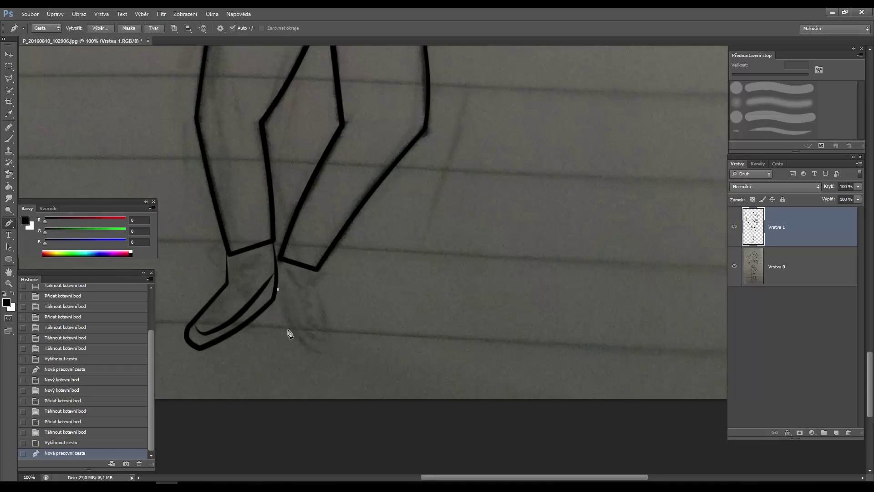
click(323, 354)
click(337, 350)
click(316, 269)
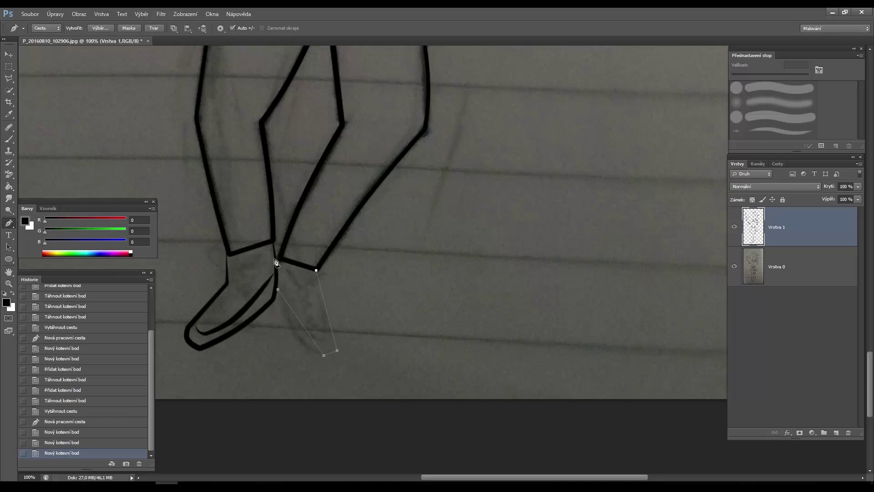
click(276, 258)
Step: Curve the right foot path's sides and toe to the sketch with added anchor points, and stroke it
right_click(9, 223)
click(50, 241)
drag(300, 322, 292, 331)
click(331, 352)
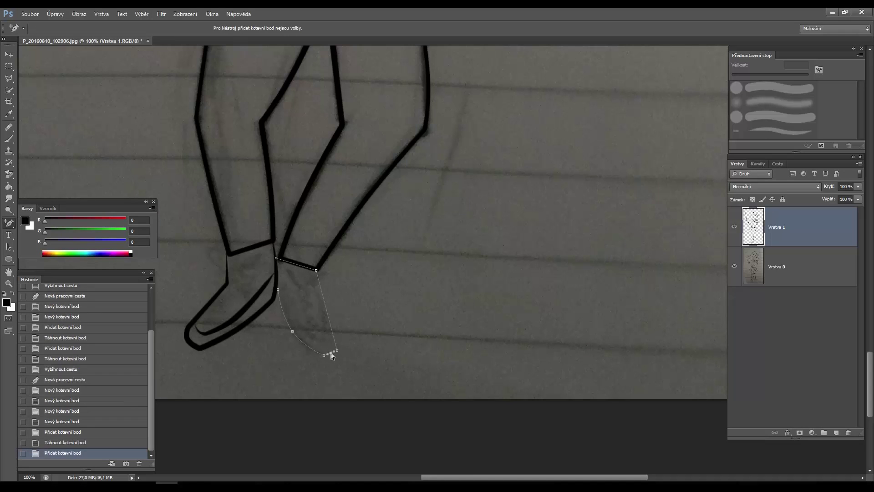
drag(331, 353, 332, 354)
drag(328, 316, 324, 316)
drag(297, 263, 294, 262)
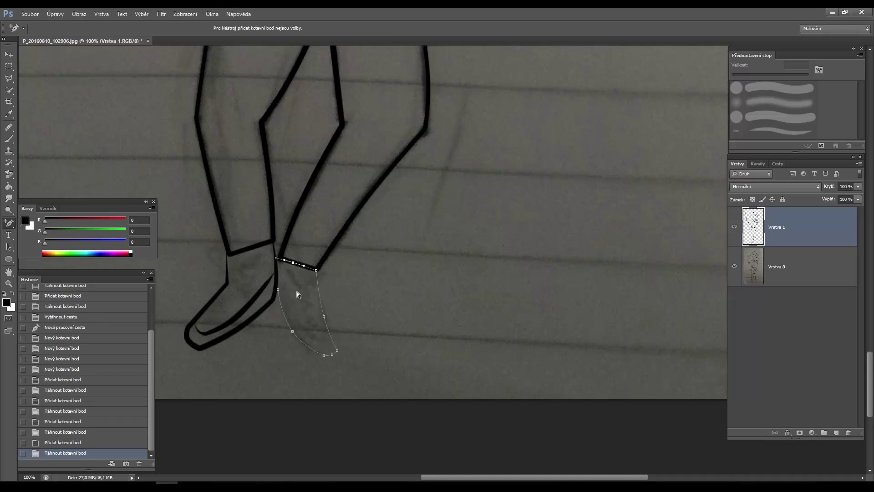
right_click(296, 291)
click(344, 172)
click(490, 168)
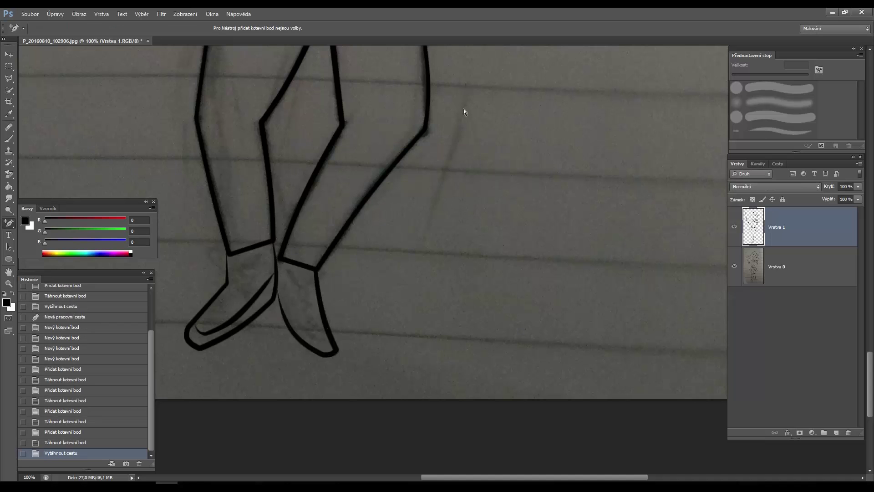
Step: Draw a curved sole line inside the right shoe with a pen path and stroke it
click(278, 273)
click(314, 339)
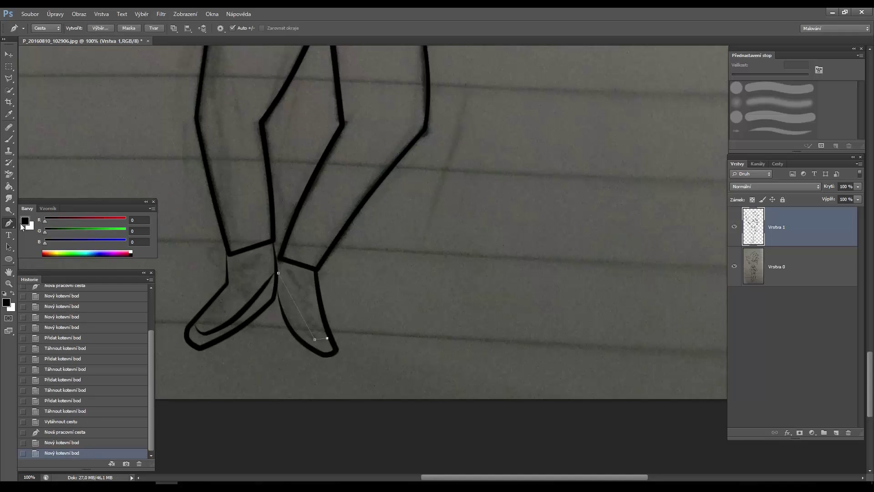
click(327, 338)
drag(323, 339, 298, 320)
right_click(303, 336)
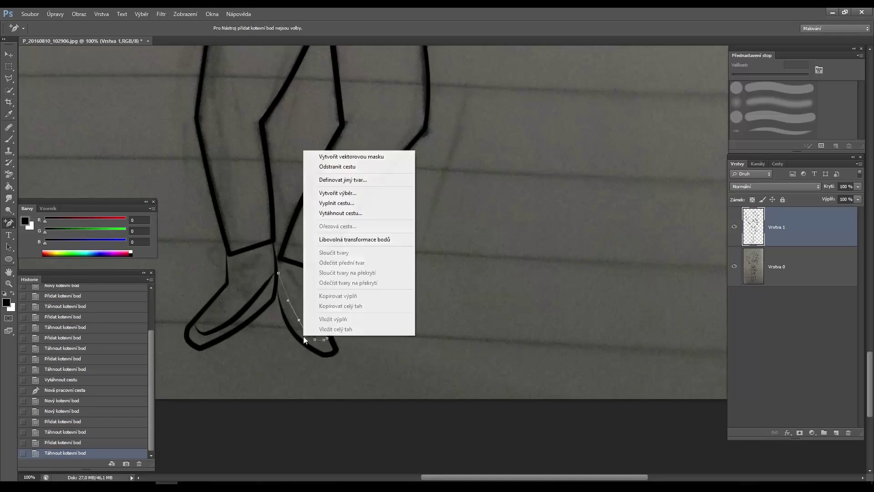
click(346, 214)
click(490, 169)
Step: Trace the left half of the neck band between the left collar and the central knot with a pen path
scroll(488, 171, up, 10)
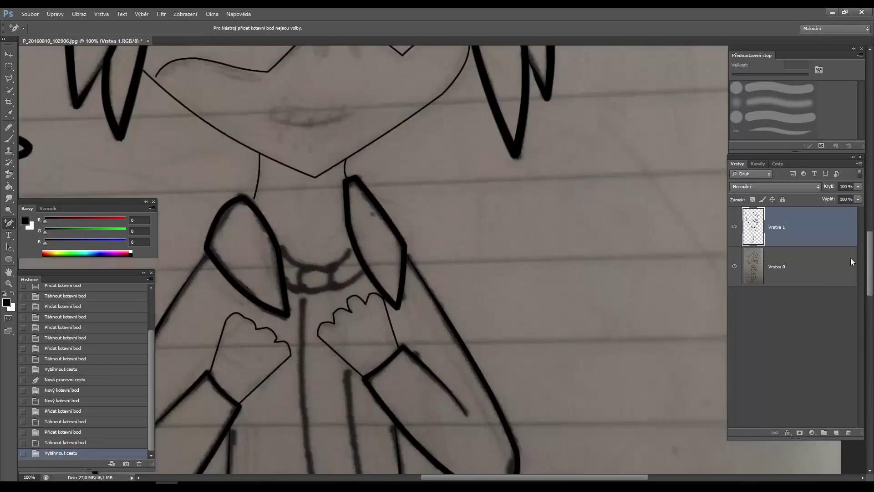
scroll(373, 260, down, 5)
key(p)
click(279, 143)
click(306, 165)
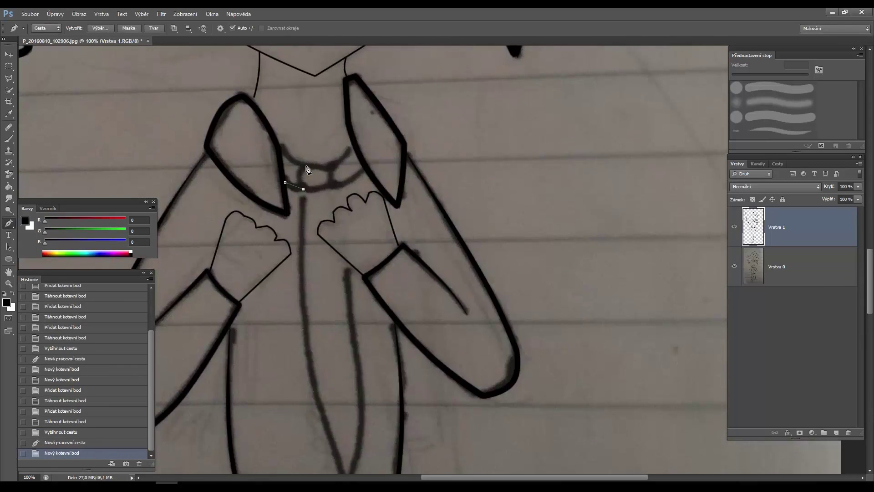
click(303, 189)
click(285, 182)
Step: Curve the left neck band path to the sketch, extend its start to the collar edge, and stroke it
right_click(9, 223)
click(51, 241)
drag(291, 157, 294, 188)
right_click(302, 182)
click(333, 242)
key(Escape)
drag(280, 141, 274, 141)
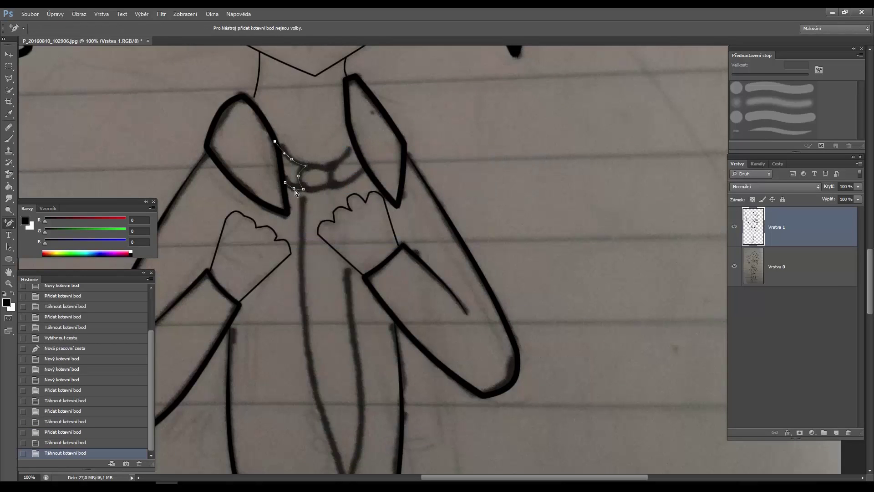
right_click(295, 190)
click(334, 242)
click(493, 174)
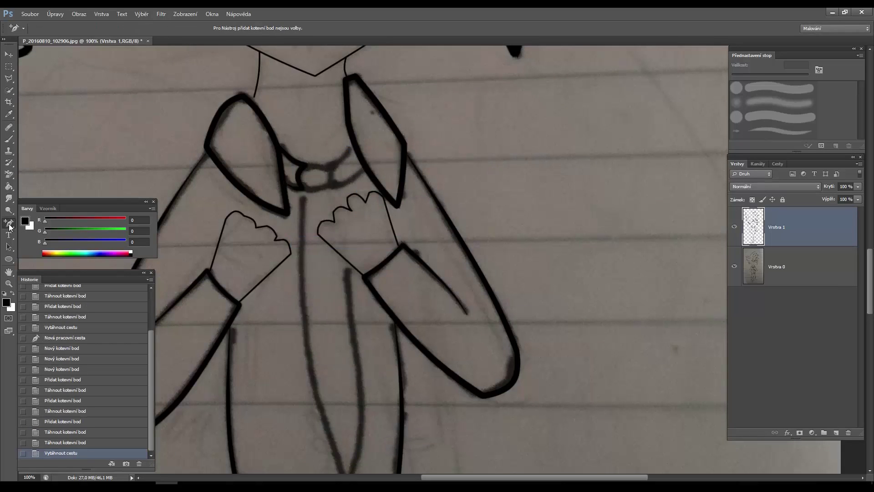
Step: Trace the central knot of the neck band, round it with added anchor points, and stroke it with simulated brush pressure
click(304, 190)
click(329, 186)
click(331, 170)
click(307, 166)
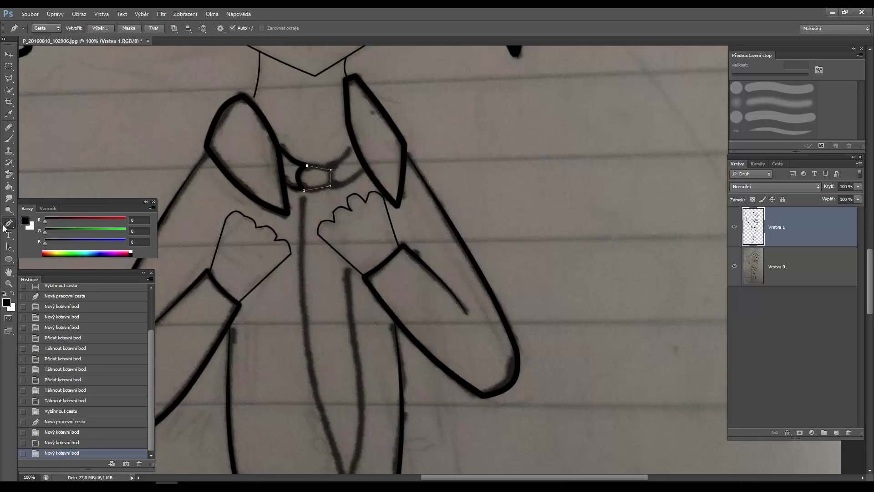
mouse_move(318, 167)
mouse_down()
mouse_move(333, 176)
mouse_move(318, 192)
mouse_up()
right_click(315, 179)
click(346, 241)
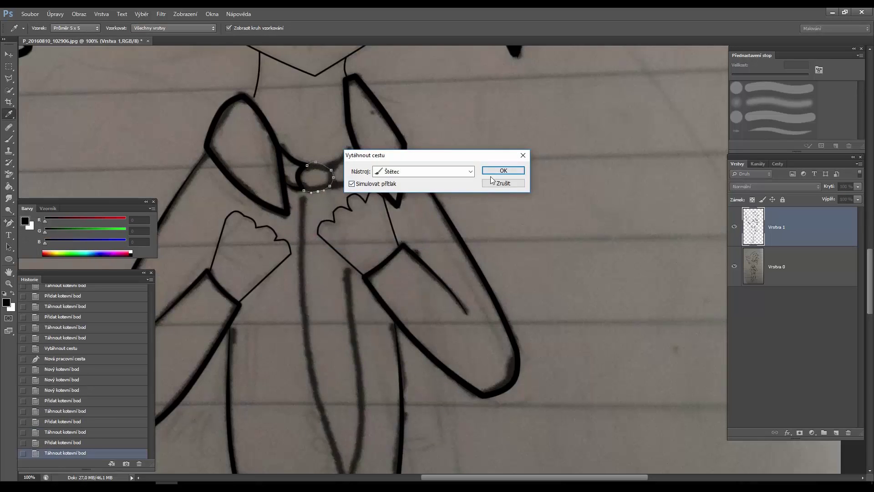
click(490, 170)
Step: Trace the right half of the neck band from the knot to the right collar and back with a pen path
click(9, 222)
click(45, 222)
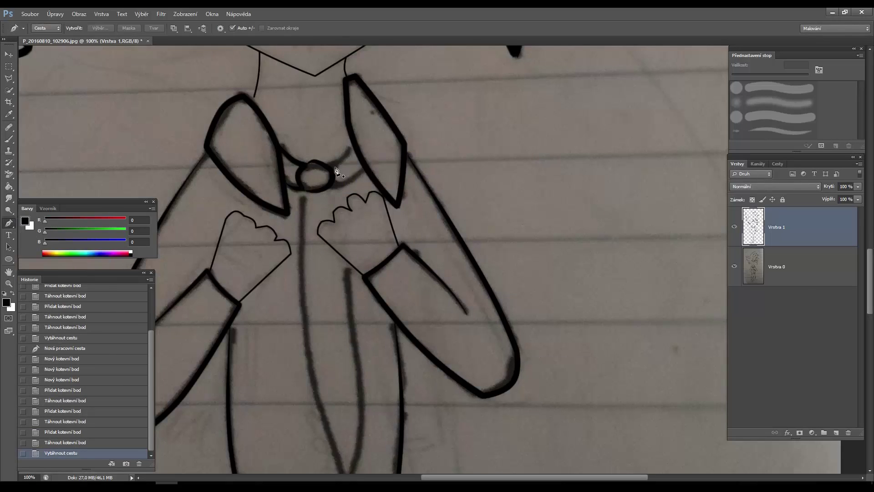
click(329, 166)
click(353, 142)
click(365, 167)
click(330, 187)
Step: Curve the right neck band path's upper and lower edges to the sketch, and stroke it
click(9, 223)
click(51, 242)
drag(347, 178, 337, 159)
right_click(340, 169)
click(369, 221)
click(527, 118)
right_click(293, 167)
click(390, 235)
click(497, 171)
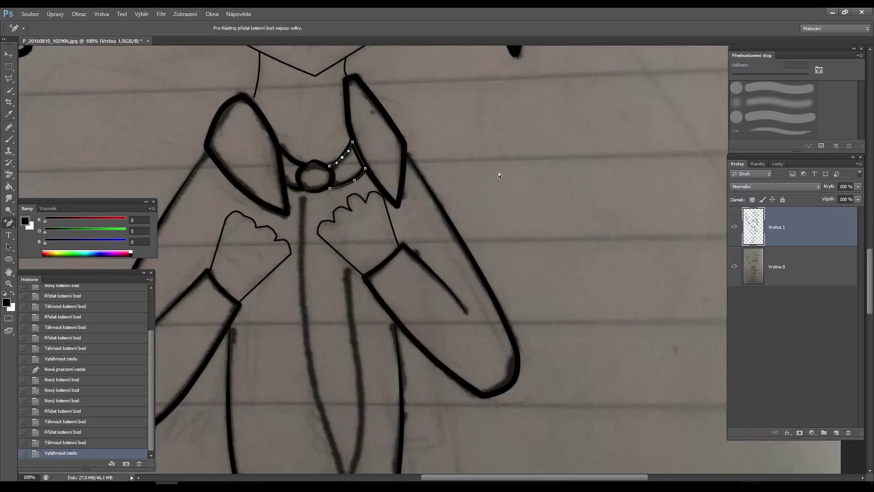
Step: Trace the long pointed tie with a pen path from the knot down to the tip and up to the right hand
scroll(336, 166, down, 1)
click(8, 222)
click(46, 222)
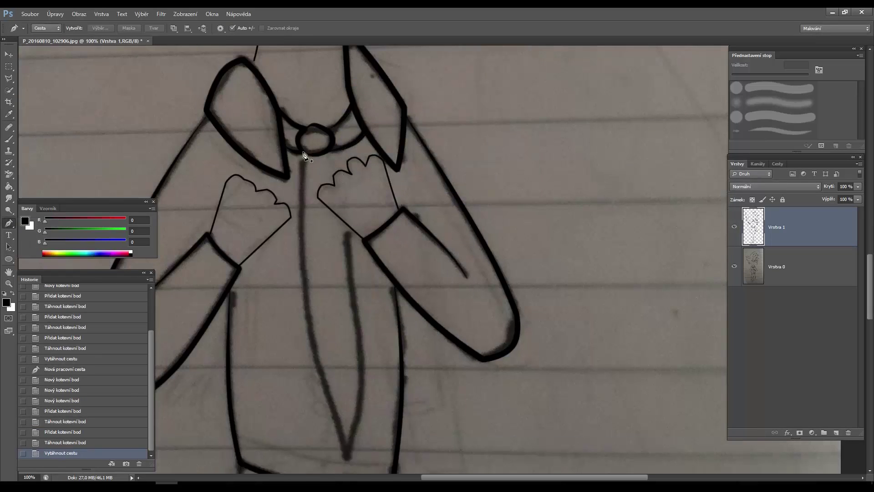
click(301, 151)
click(345, 458)
click(349, 226)
Step: Bend both sides of the tie path onto the sketch lines with added anchor points, stroke it, and dismiss the path
click(8, 222)
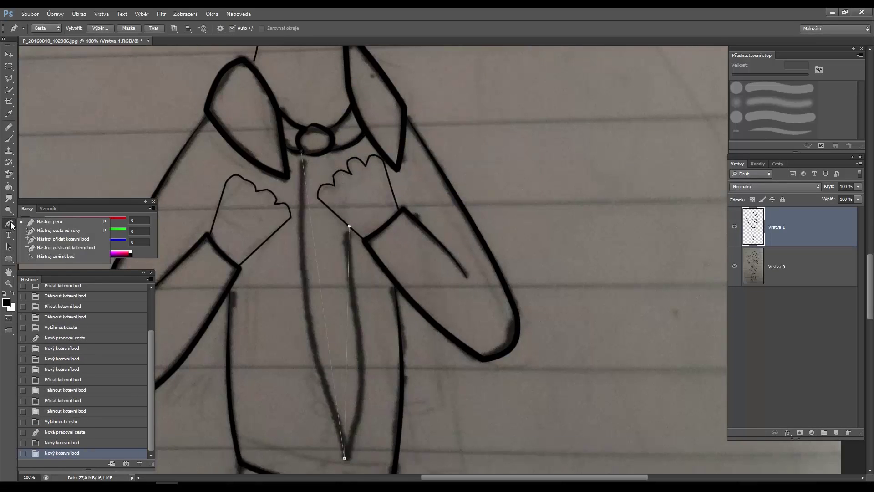
click(59, 242)
drag(322, 301, 305, 305)
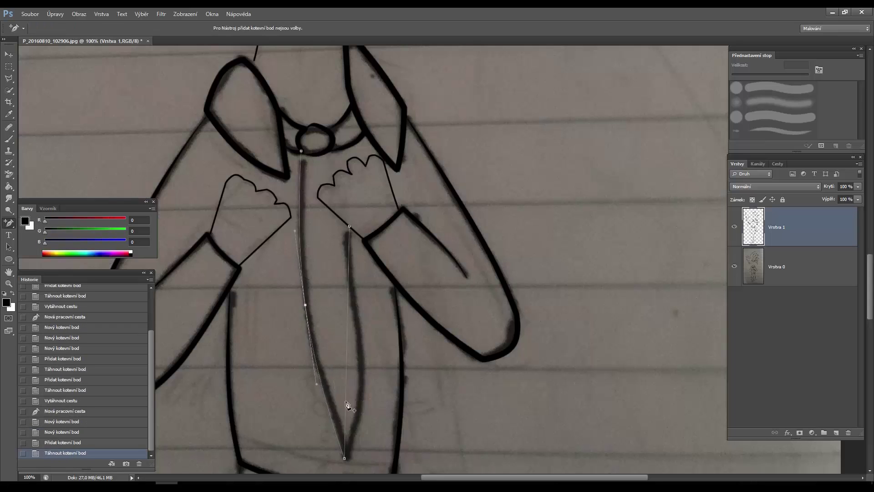
drag(346, 404, 361, 403)
right_click(324, 256)
click(361, 318)
click(493, 170)
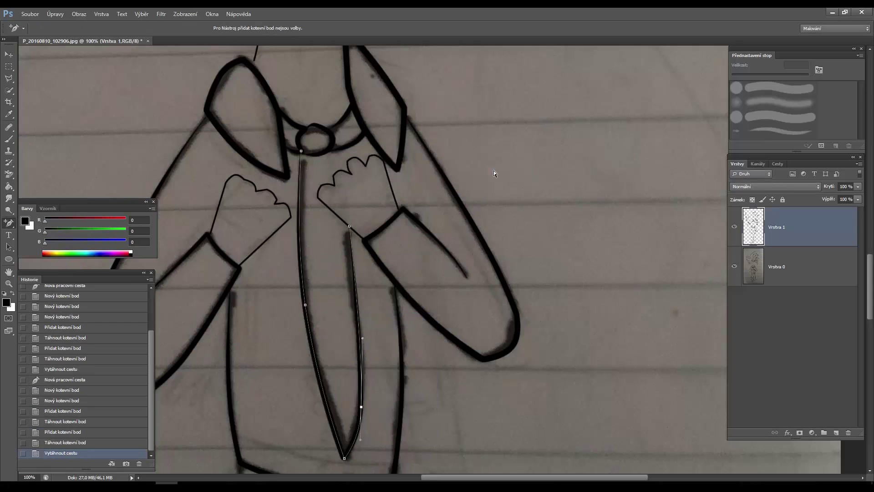
key(Return)
Step: Draw the tie's short upper right edge between the knot and the right hand's fingers, curve it, and stroke it
scroll(297, 266, down, 2)
scroll(297, 267, up, 4)
right_click(9, 222)
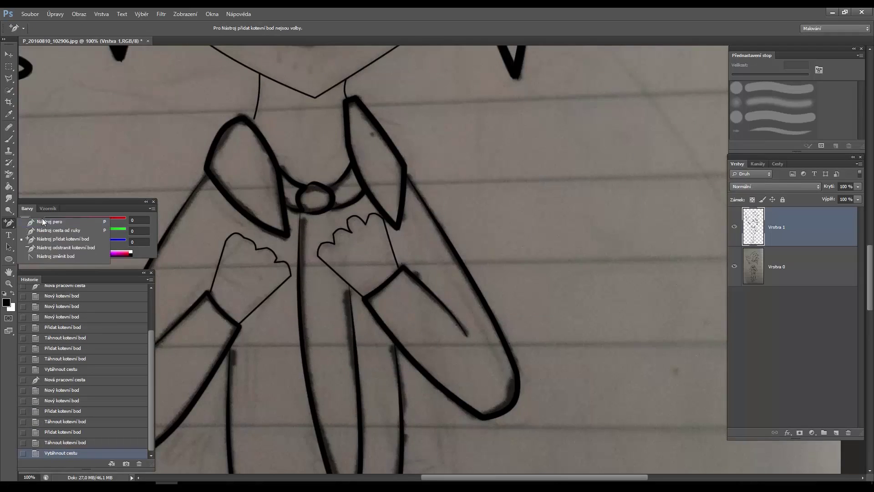
click(45, 222)
click(335, 211)
click(337, 229)
right_click(9, 223)
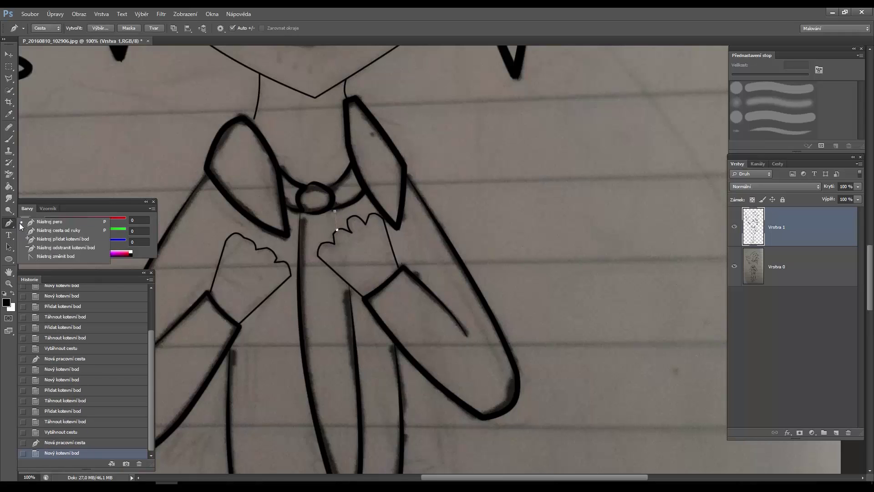
click(45, 243)
click(334, 221)
drag(334, 220, 339, 231)
right_click(319, 219)
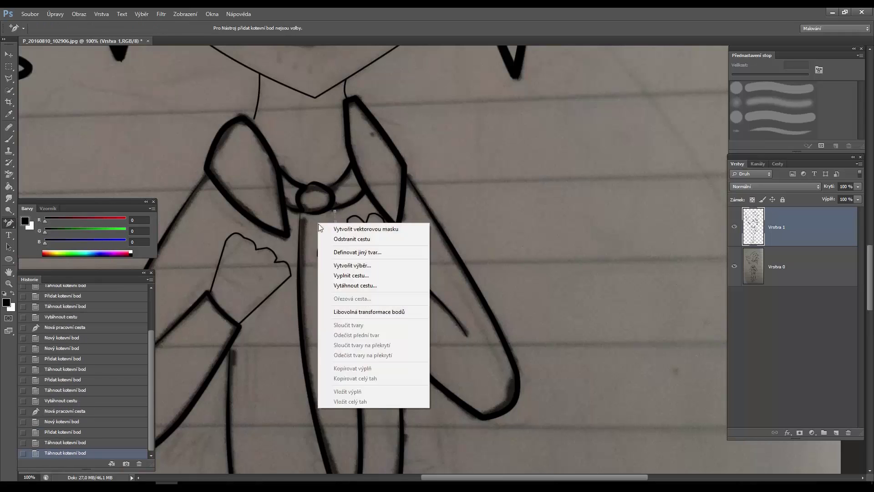
click(507, 169)
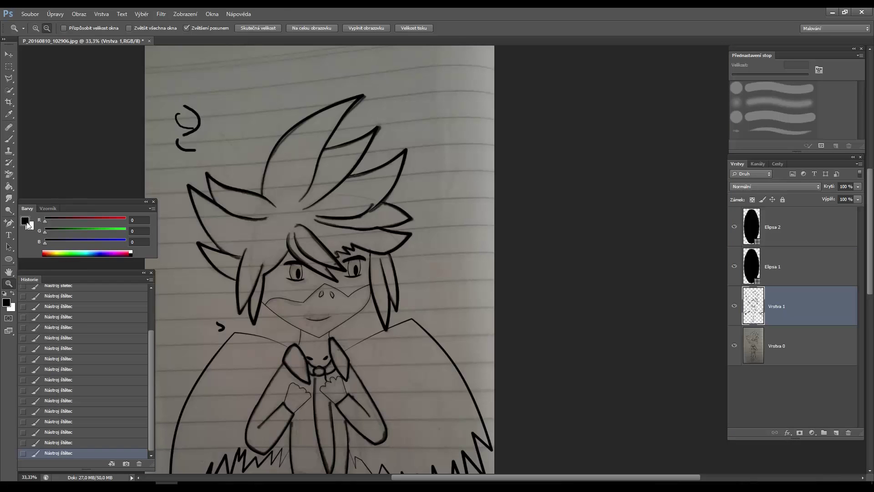
Step: Set the foreground colour to light grey (RGB 177, 177, 177) and fill the hair sections with the Paint Bucket
click(25, 221)
click(378, 297)
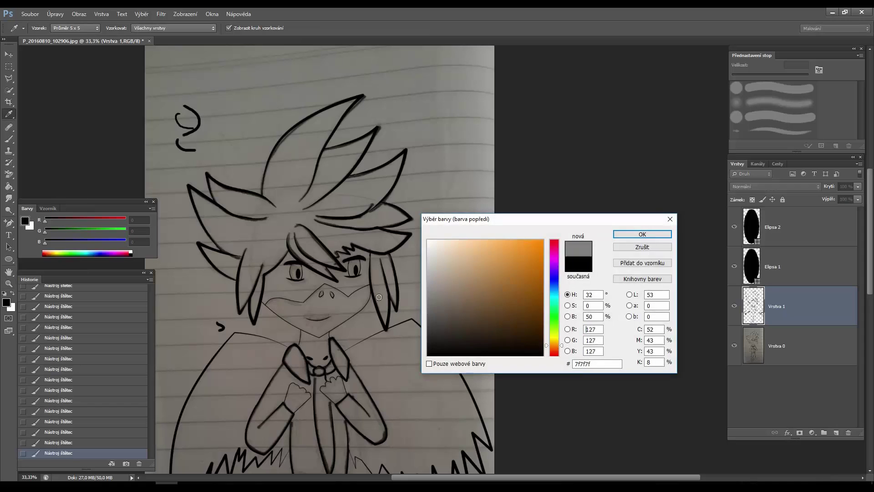
click(620, 237)
key(g)
click(291, 159)
click(223, 259)
click(382, 282)
Step: Set the foreground colour to the skin tone e7cbaa
scroll(452, 281, down, 1)
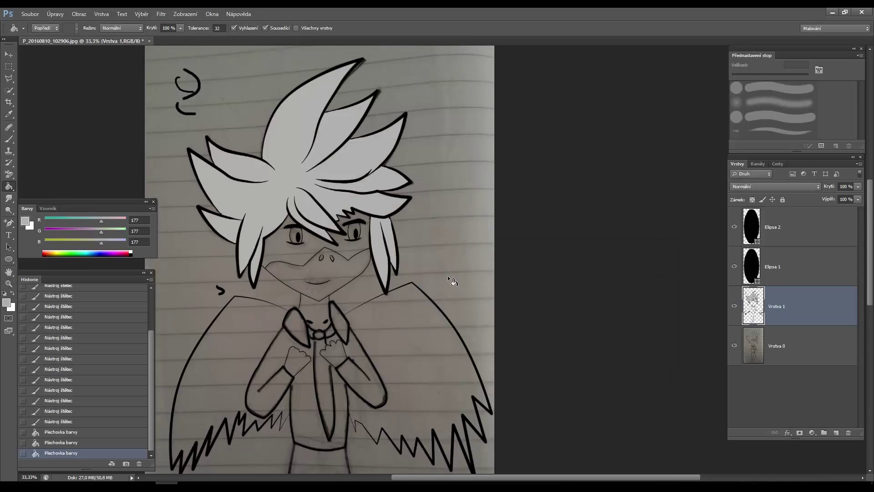
click(25, 221)
drag(450, 255, 454, 248)
click(620, 237)
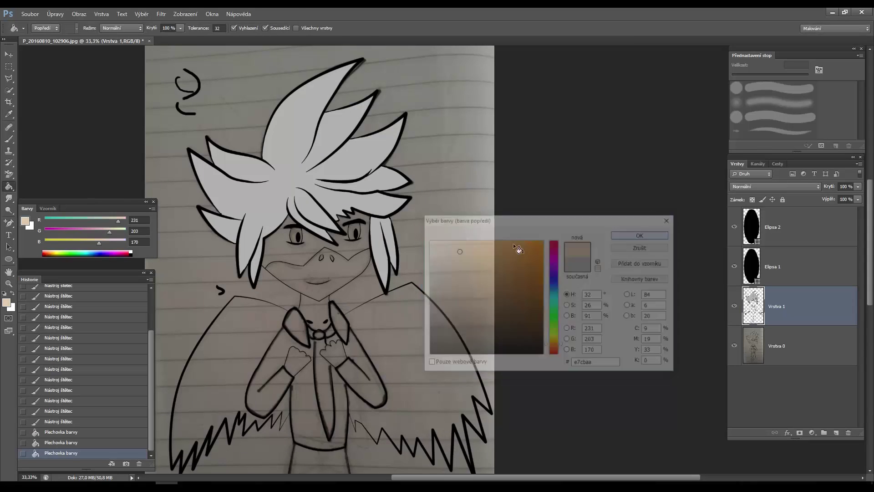
Step: Fill the upper part of the face around the eyes with the skin tone
click(321, 239)
scroll(414, 279, down, 1)
scroll(401, 280, up, 2)
Step: Set the foreground colour to a very light grey and fill the mask on the lower face
click(25, 221)
click(406, 302)
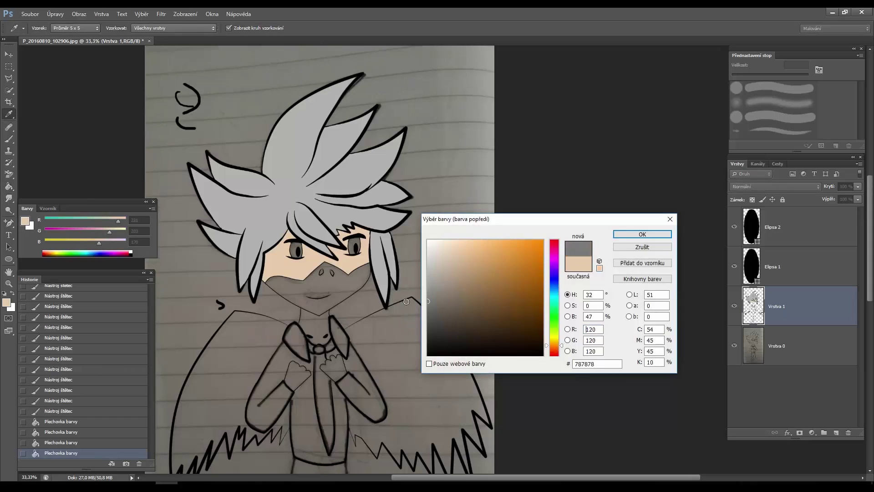
click(642, 234)
click(319, 292)
scroll(445, 248, down, 1)
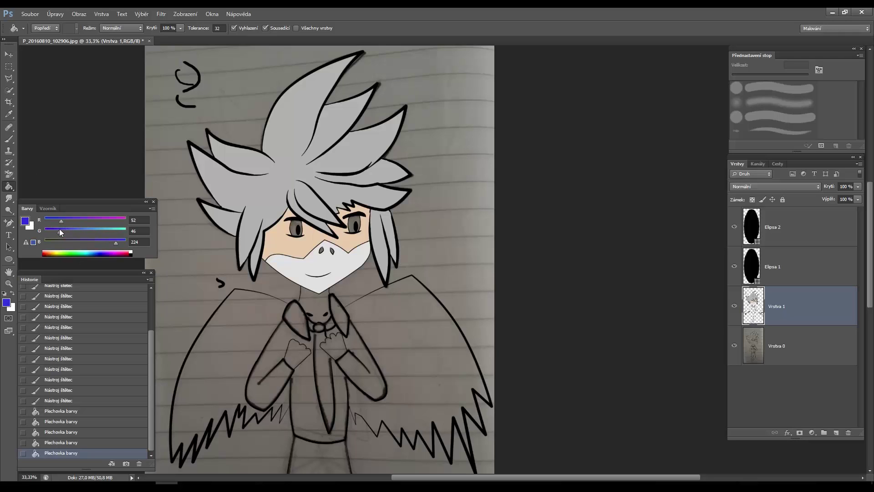
Step: Mix a purple foreground colour (RGB 153, 83, 224) and fill the irises of both eyes with it
drag(61, 232, 83, 221)
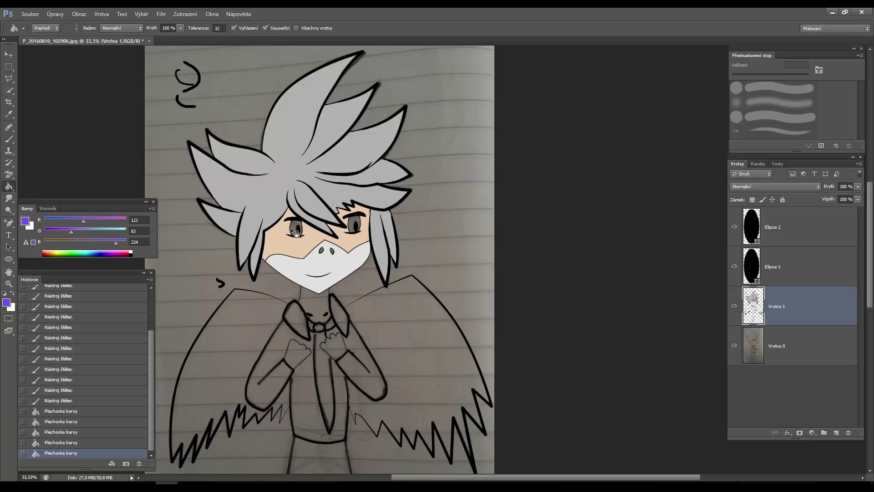
scroll(376, 312, up, 1)
drag(83, 222, 99, 223)
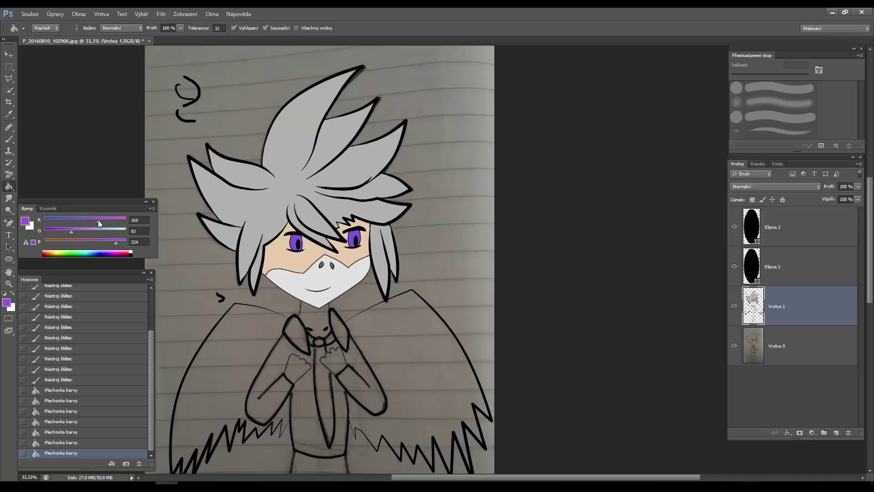
scroll(236, 245, up, 1)
scroll(377, 274, down, 4)
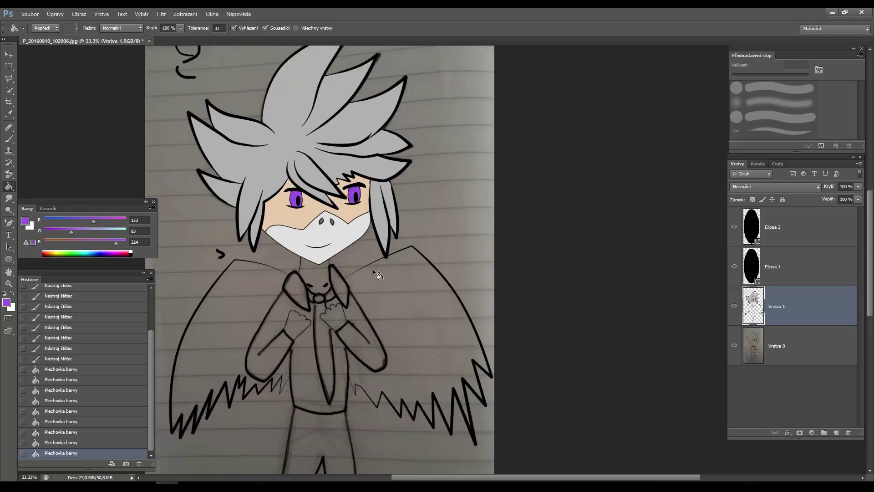
Step: Try to fill the neck with the skin tone sampled from the face, and undo the fill
alt+click(296, 214)
click(446, 182)
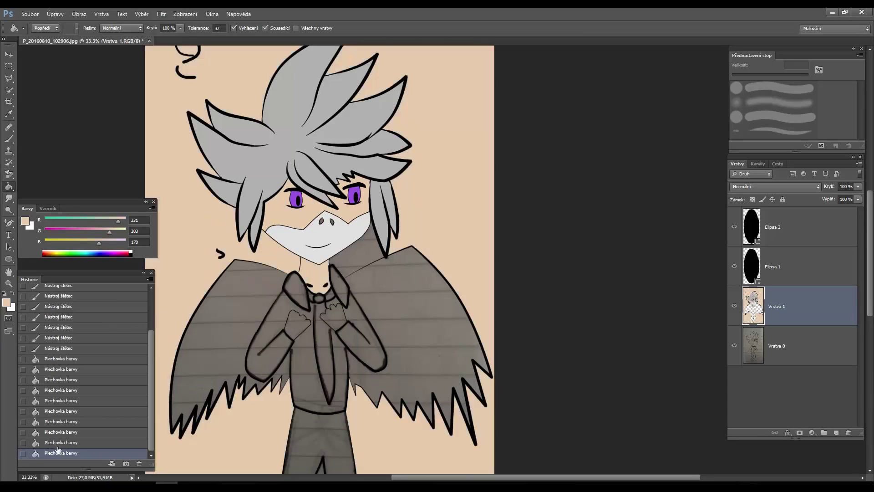
key(ctrl+z)
Step: Set the foreground colour to near-black 0c0c0c and fill the trousers
scroll(190, 266, down, 8)
click(25, 221)
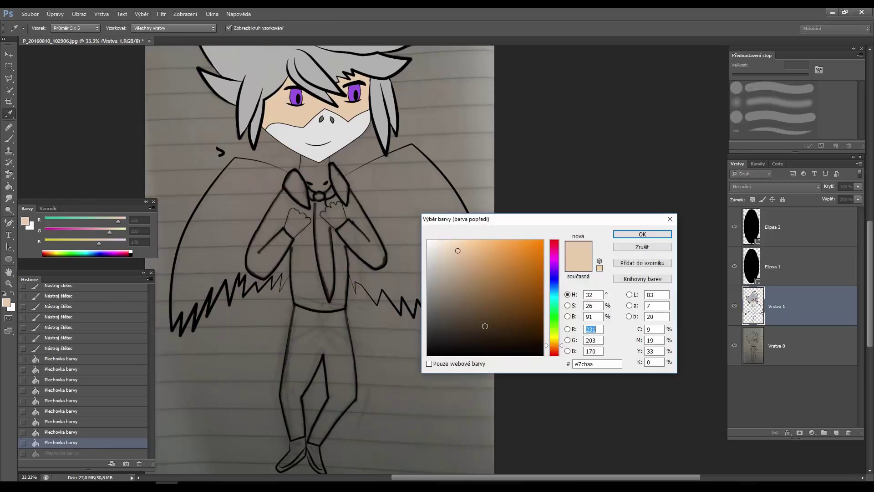
text(0c0c0c)
key(Return)
click(302, 359)
Step: Set the foreground colour to e9e9e9 and fill the shirt body, sleeves and collar flaps
scroll(322, 368, up, 5)
click(25, 222)
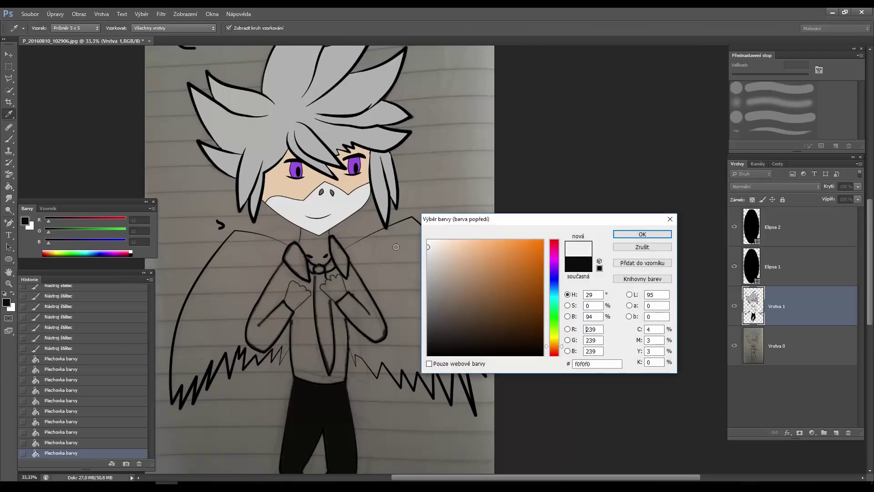
text(e9e9e9)
key(Return)
click(326, 337)
click(359, 316)
click(334, 273)
click(297, 269)
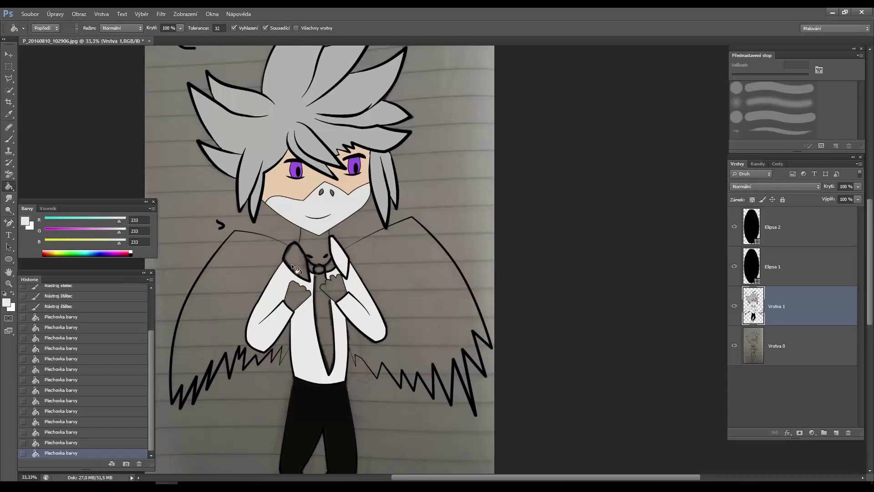
click(294, 253)
Step: Set the foreground colour to mid grey (RGB 140, 140, 140) and fill the shirt body, sleeves and collar flaps
scroll(376, 294, up, 2)
right_click(291, 346)
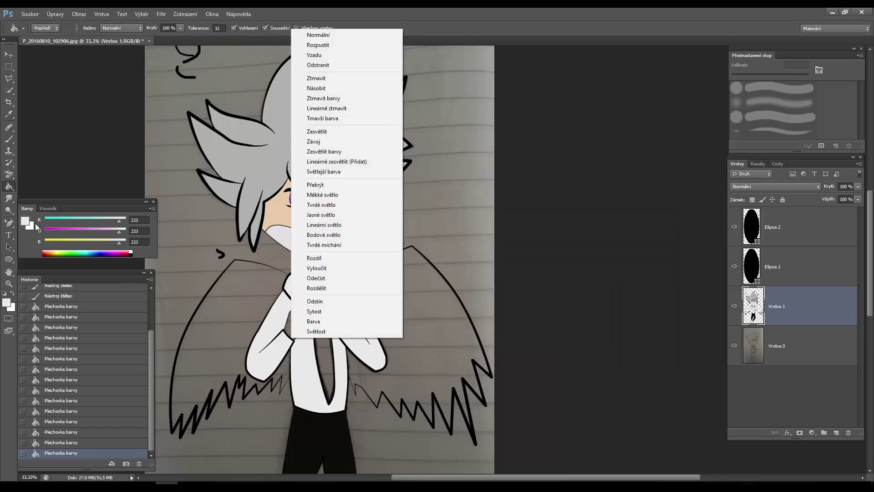
key(Escape)
click(25, 222)
drag(432, 284, 392, 285)
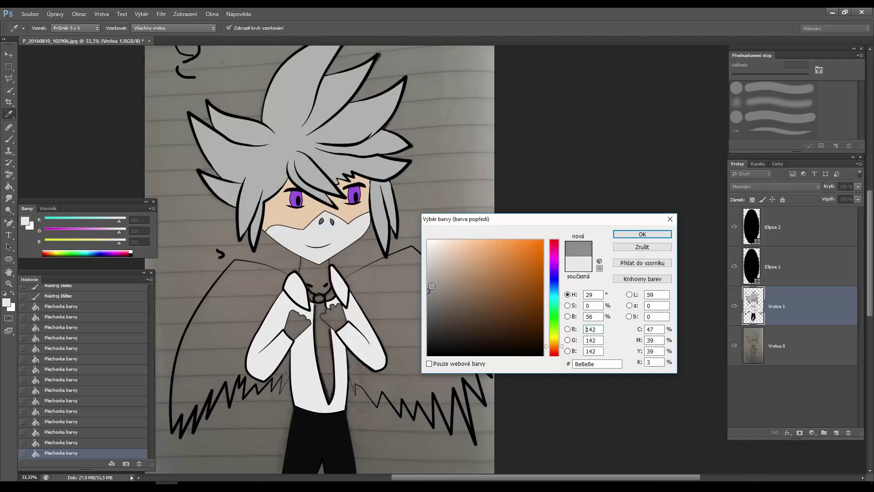
click(402, 292)
key(Return)
click(314, 350)
click(360, 328)
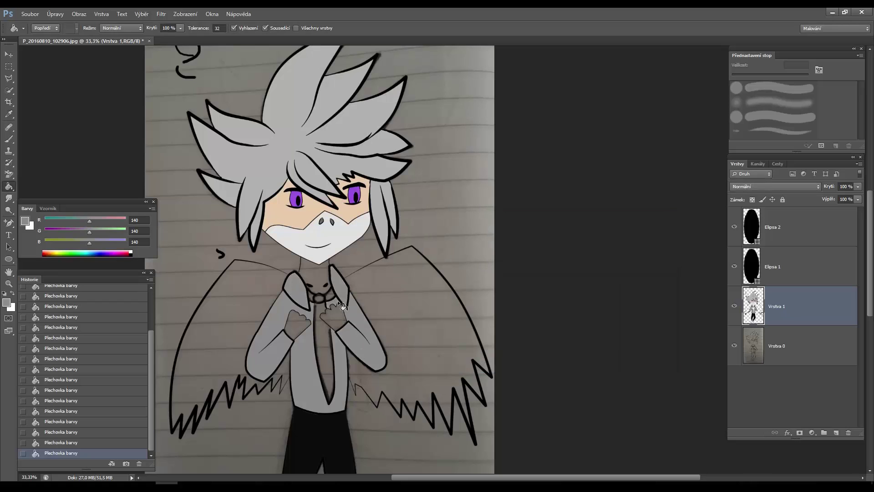
scroll(330, 303, down, 2)
right_click(311, 172)
click(310, 173)
key(ctrl+z)
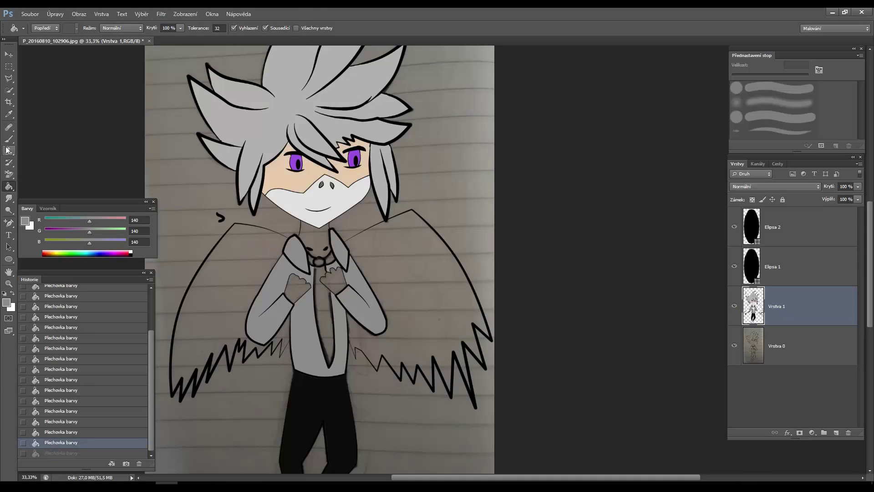
Step: Sample the skin tone from the face and fill both hands with it
alt+click(273, 170)
click(335, 280)
Step: Reset the foreground to black and close the gap between the neck line and the collar with a brush stroke
key(d)
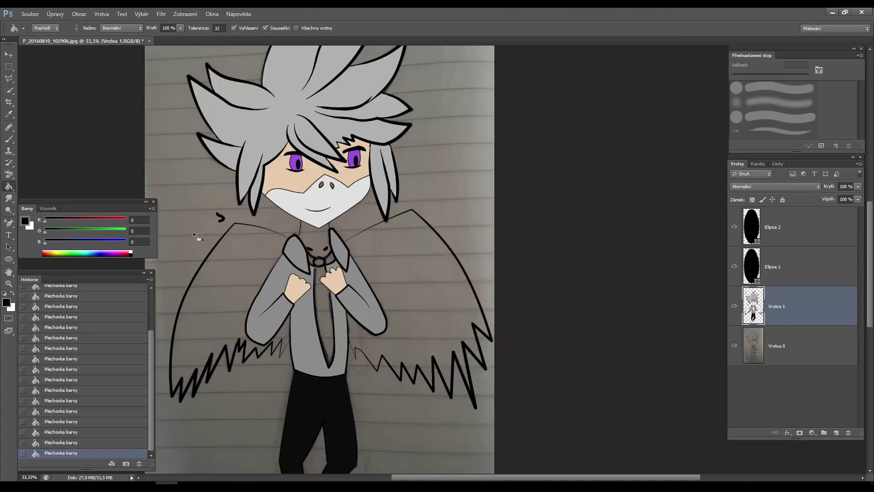
key(b)
key(z)
drag(290, 262, 318, 197)
click(317, 197)
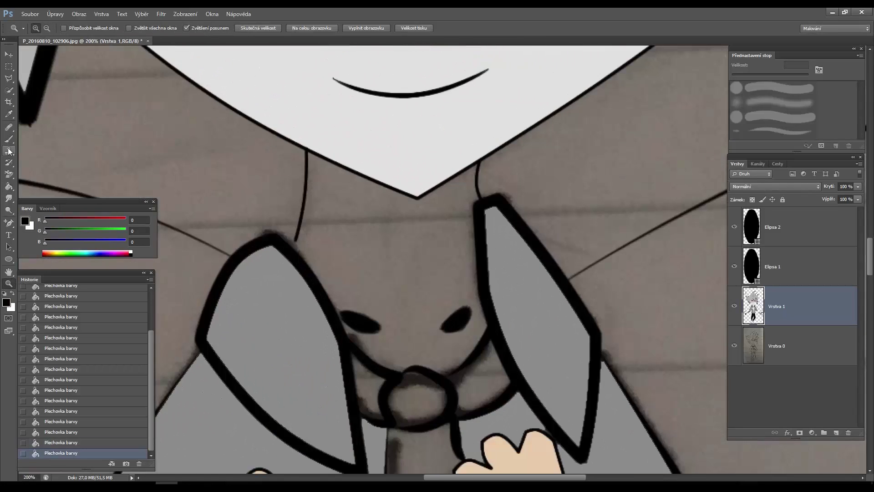
key(b)
scroll(100, 180, up, 2)
Step: Sample the skin tone from the face and fill the neck down to the collar
alt+click(173, 52)
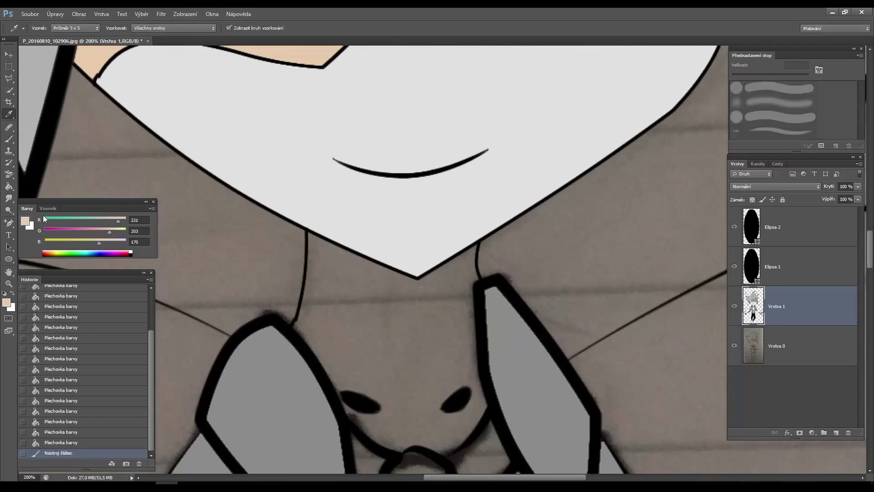
key(g)
click(367, 347)
scroll(376, 417, down, 4)
scroll(377, 417, up, 1)
Step: Set the foreground colour to near-white fcfcfc and fill both wings with the Paint Bucket
key(z)
drag(377, 416, 352, 293)
scroll(341, 313, down, 1)
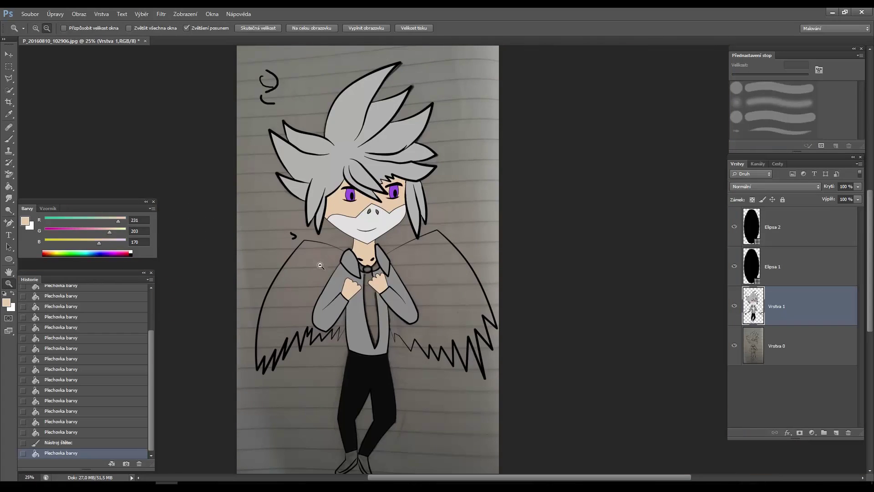
scroll(320, 266, down, 1)
click(7, 303)
click(428, 216)
click(644, 230)
key(b)
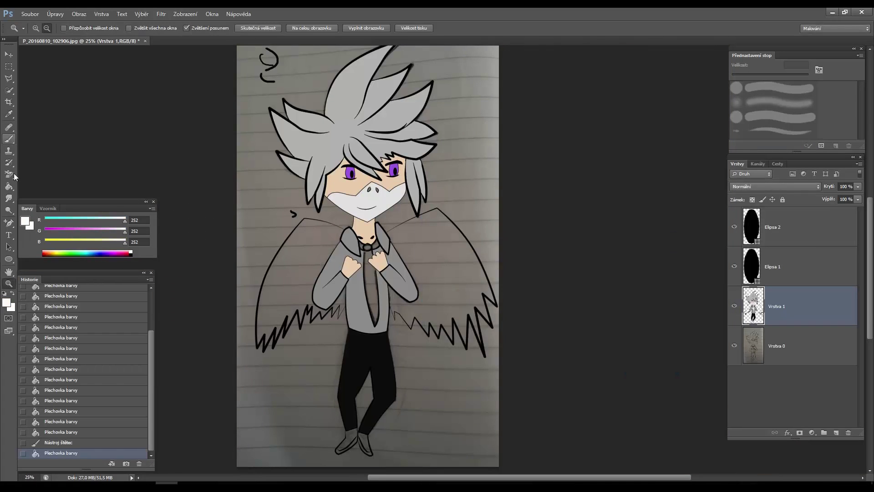
click(8, 186)
click(291, 264)
click(423, 287)
Step: Set the foreground colour to dark red (RGB 139, 10, 10) and fill the tie, its knot and neckband
click(25, 222)
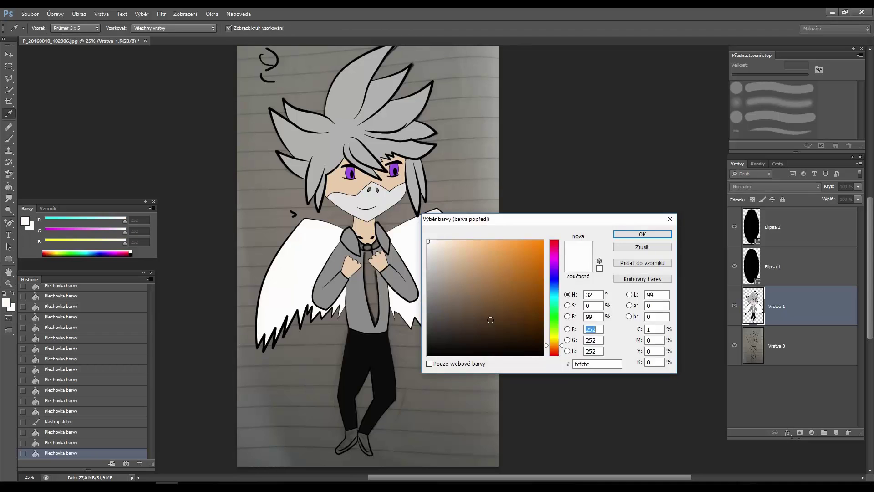
click(557, 239)
click(537, 293)
click(644, 231)
click(376, 284)
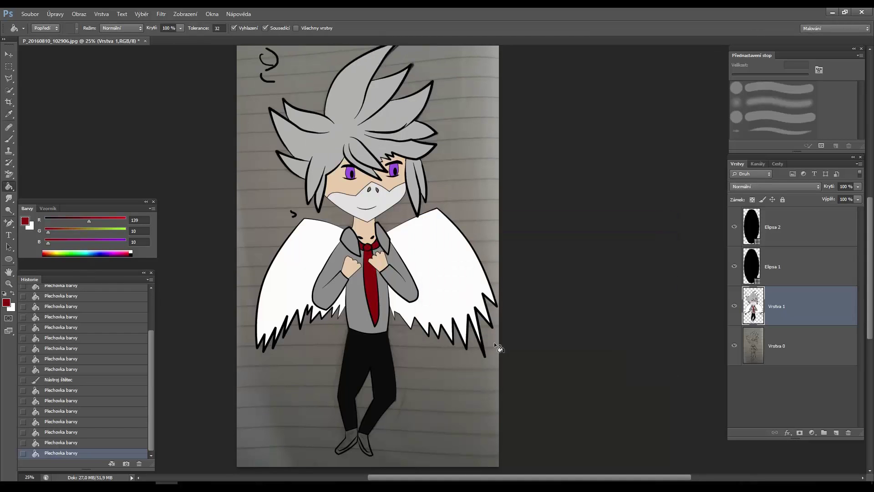
Step: Set the foreground colour to black and close the gaps in the shoe outlines with a size 7 brush
scroll(459, 371, down, 1)
click(25, 222)
click(430, 364)
click(644, 230)
scroll(364, 273, down, 1)
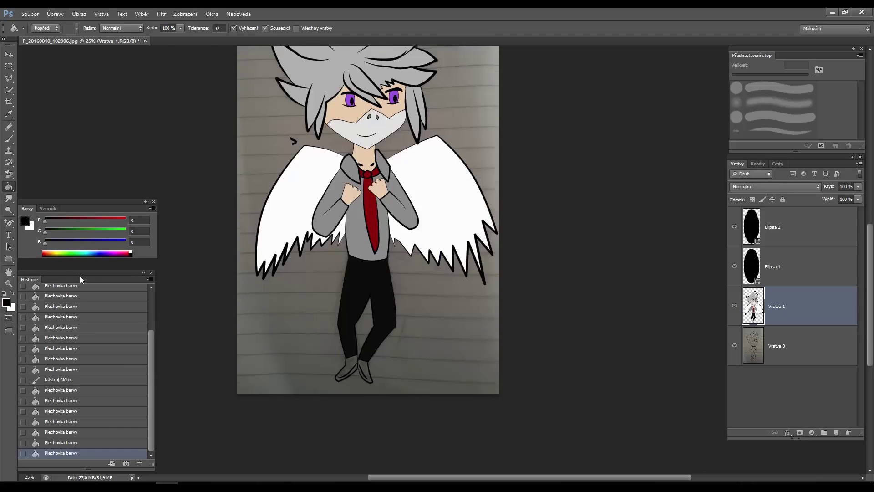
click(9, 283)
drag(360, 352, 391, 352)
key(b)
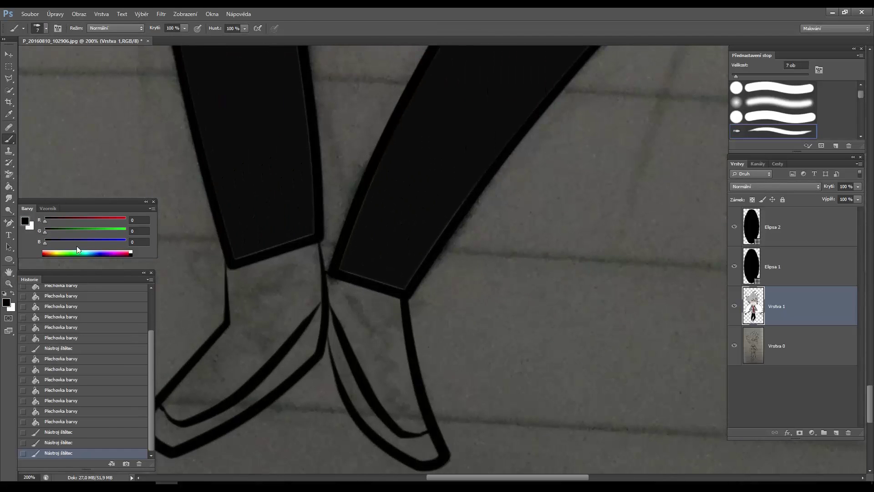
Step: Fill the upper parts of both shoes with purple, refining the colour to RGB 119, 0, 210
click(25, 221)
click(534, 260)
click(643, 235)
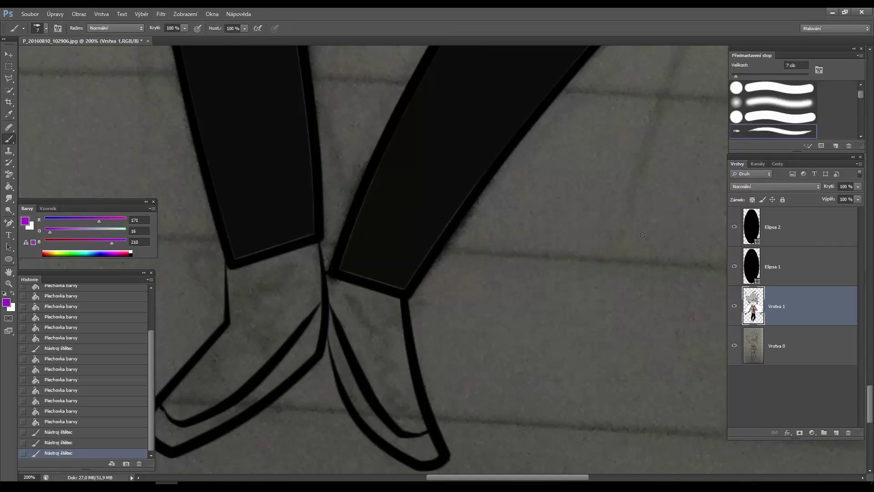
click(8, 187)
click(273, 310)
click(376, 366)
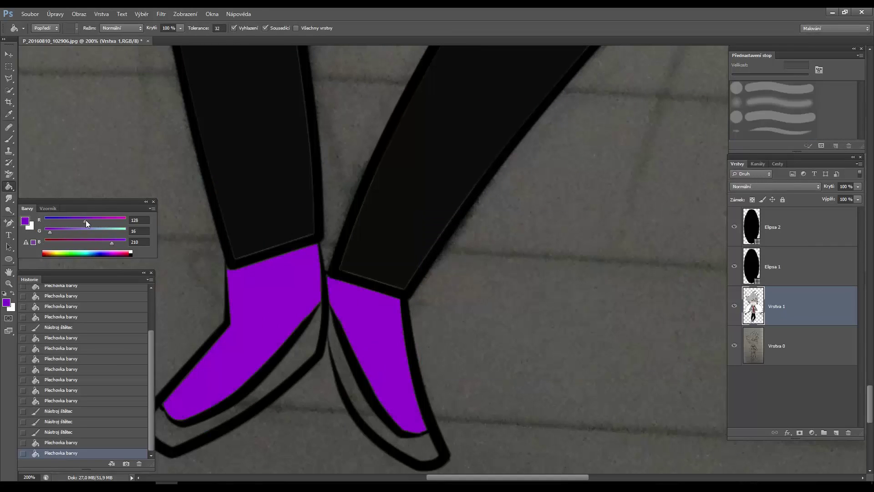
click(360, 360)
click(246, 298)
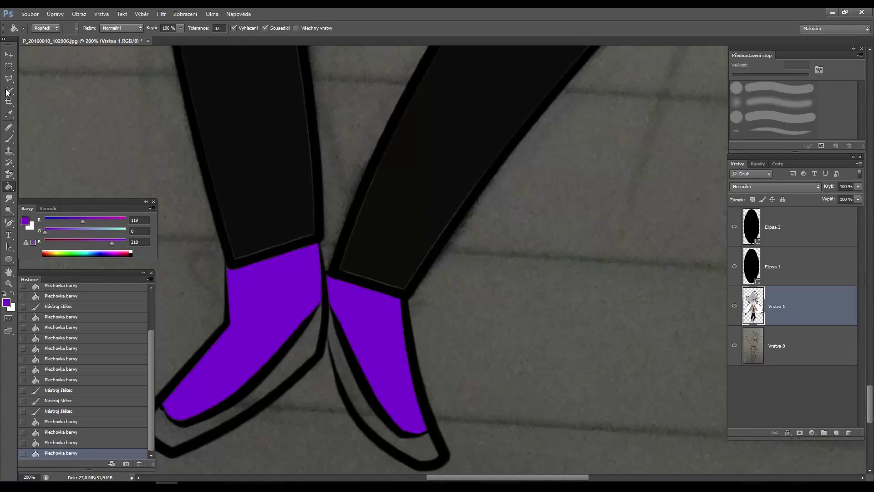
Step: Paint thin magenta-purple strokes down the outer side of the left eye's iris with a size 7 brush
scroll(364, 255, down, 2)
key(z)
right_click(291, 173)
key(Escape)
alt+click(359, 192)
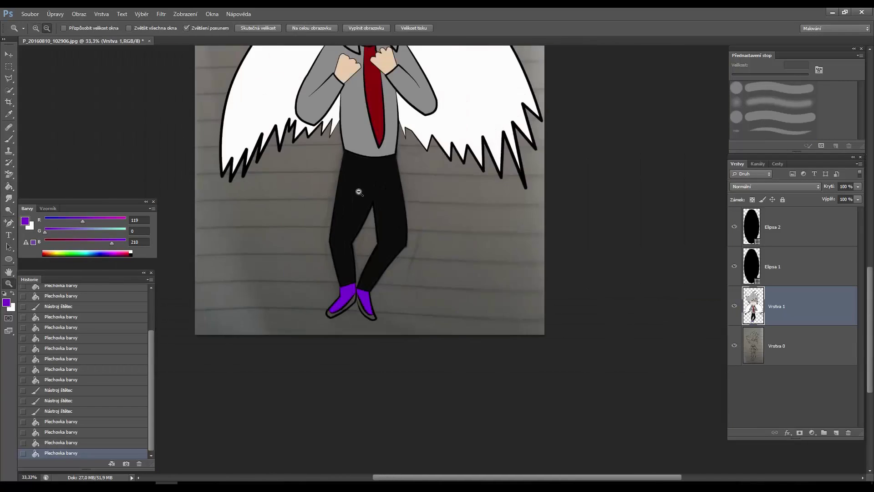
scroll(359, 192, up, 5)
click(359, 192)
click(94, 219)
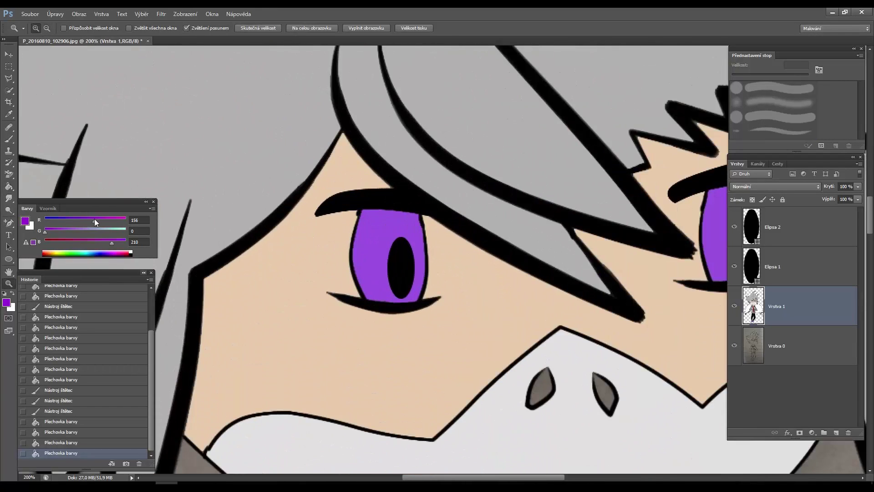
drag(94, 219, 93, 220)
key(b)
mouse_move(360, 235)
mouse_down()
mouse_move(356, 259)
mouse_move(377, 298)
mouse_move(369, 278)
mouse_up()
key(ctrl+z)
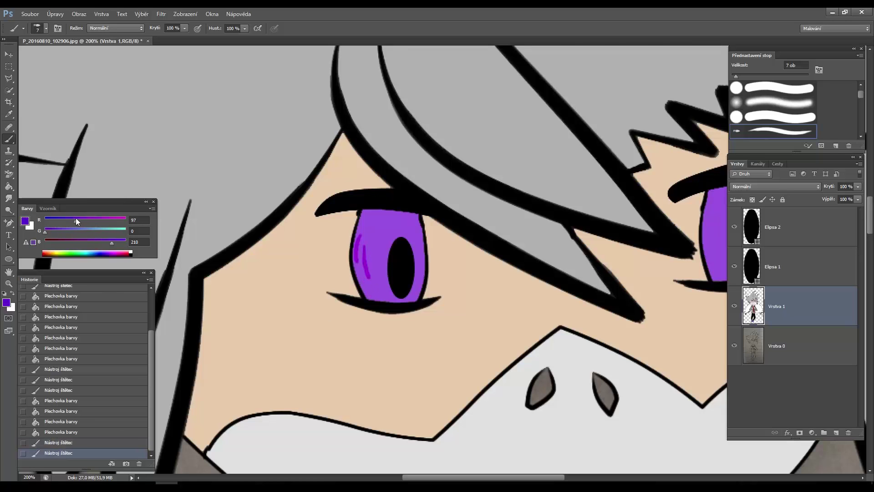
Step: Add blue-violet (RGB 97, 0, 210) and magenta (RGB 222, 0, 210) strokes to the iris beside the pupil
drag(366, 243, 372, 279)
drag(366, 235, 367, 269)
drag(374, 231, 369, 255)
drag(370, 243, 373, 270)
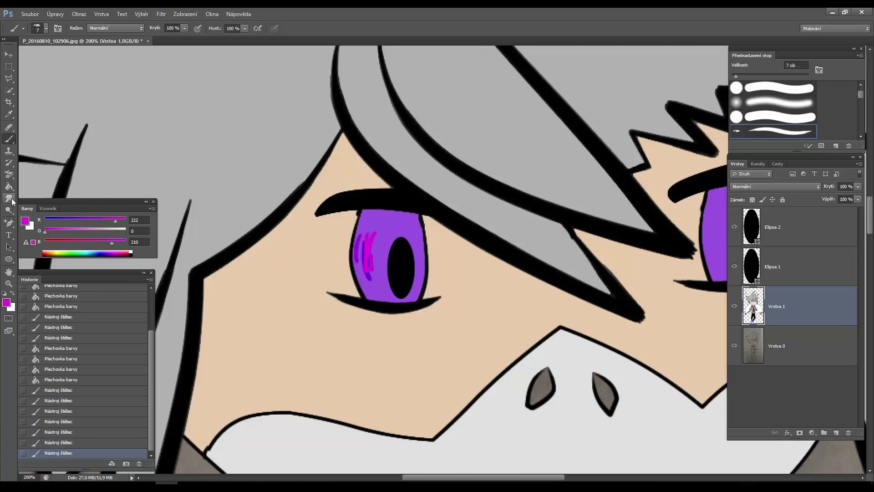
Step: Blend the coloured iris strokes with the Smudge tool at brush size 24
click(9, 198)
right_click(367, 189)
drag(384, 196, 394, 195)
key(Return)
drag(359, 241, 362, 273)
drag(373, 235, 367, 250)
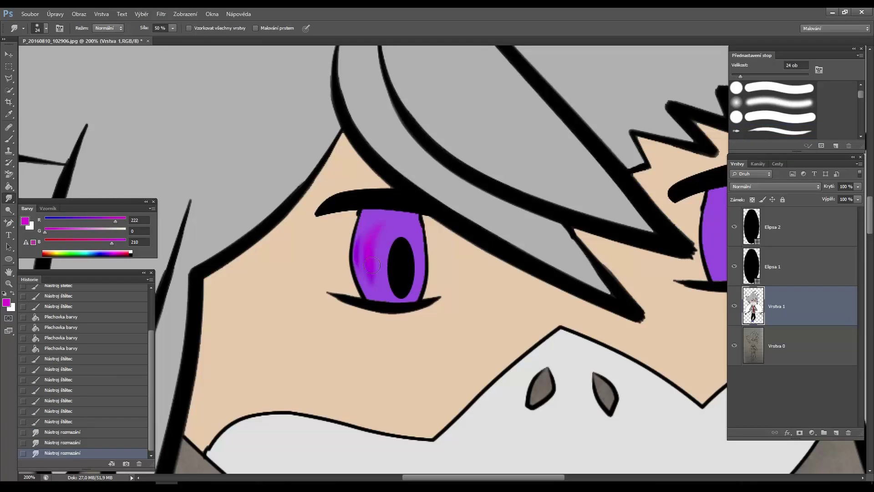
Step: Brush blue-violet (RGB 107, 40, 210), pale grey and light purple (RGB 195, 128, 210) strokes onto the iris
drag(75, 220, 79, 221)
key(b)
drag(380, 231, 363, 266)
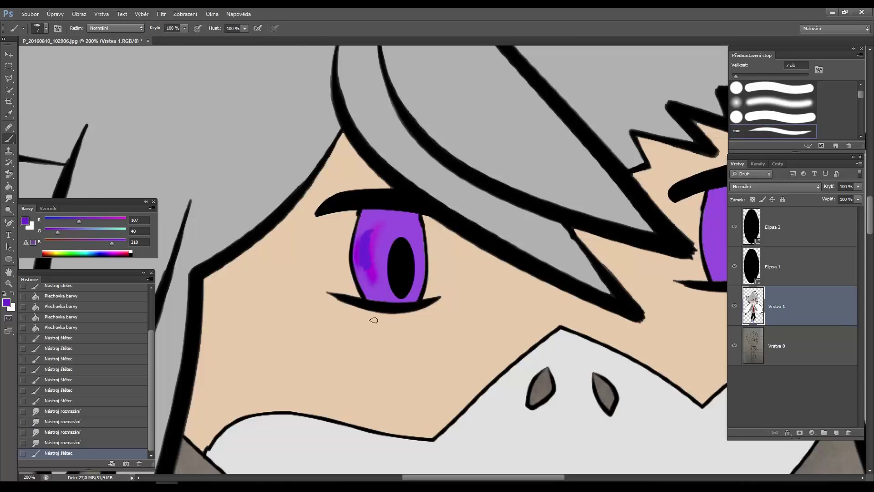
click(86, 232)
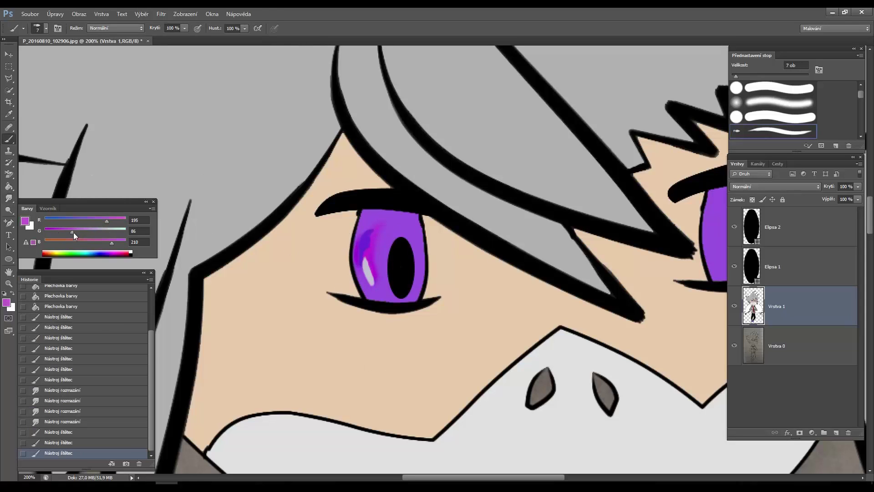
drag(356, 258, 360, 272)
Step: Smudge the added light and dark strokes into a soft gradient beside the pupil
mouse_move(364, 248)
mouse_down()
mouse_move(379, 235)
mouse_move(364, 245)
mouse_move(369, 251)
mouse_move(385, 221)
mouse_move(372, 236)
mouse_move(368, 268)
mouse_up()
mouse_move(366, 248)
mouse_down()
mouse_move(372, 282)
mouse_move(381, 238)
mouse_move(395, 224)
mouse_move(378, 275)
mouse_up()
mouse_move(384, 255)
mouse_down()
mouse_move(398, 241)
mouse_move(371, 262)
mouse_up()
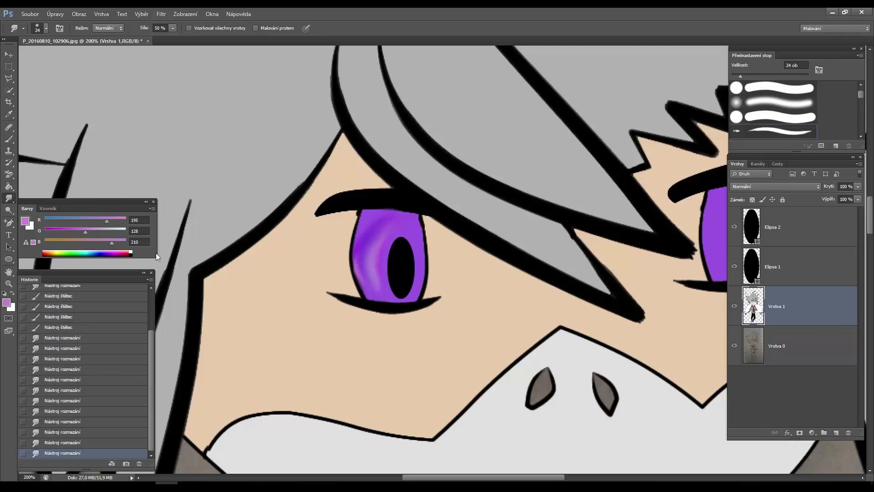
Step: Paint a small white (RGB 255, 255, 255) highlight in the upper part of the iris, reverting the last extra stroke
click(25, 221)
click(432, 229)
click(637, 234)
click(9, 139)
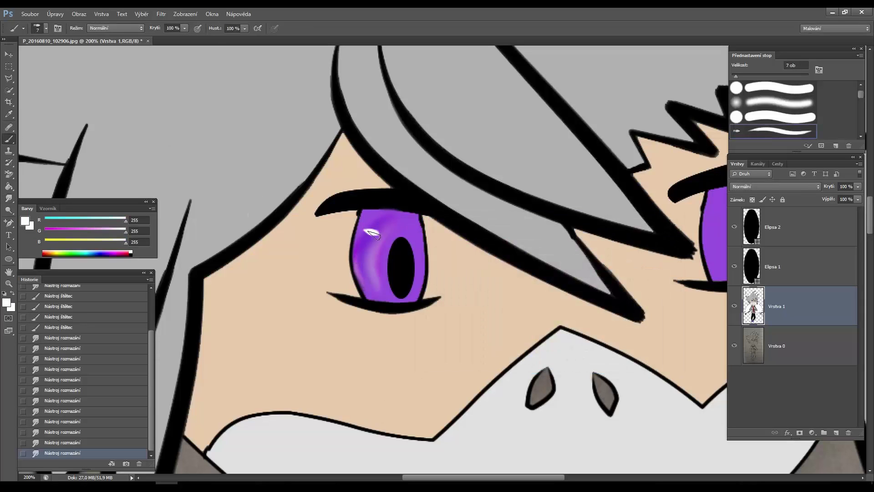
drag(375, 234, 380, 249)
click(64, 444)
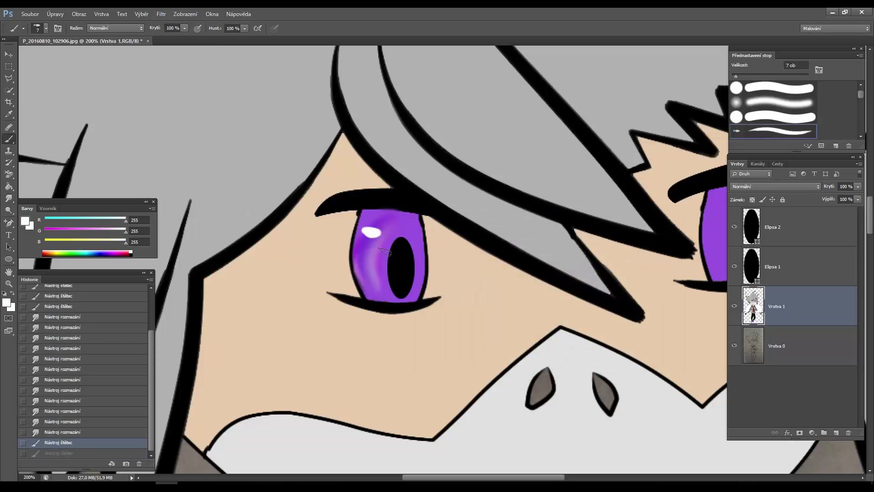
Step: Revert the trial highlights and paint a second small white highlight below the first, near the left edge of the left-hand eye's iris
click(76, 432)
click(75, 432)
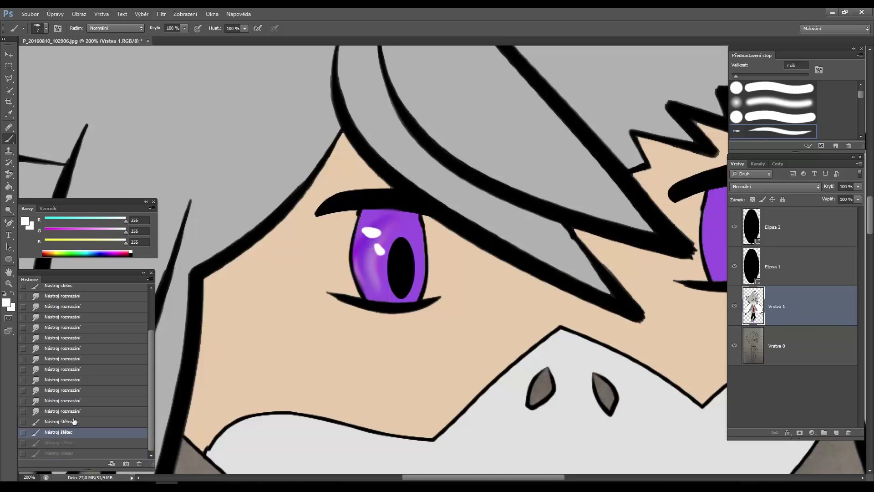
click(73, 421)
mouse_move(373, 250)
mouse_down()
mouse_move(385, 254)
mouse_move(375, 253)
mouse_up()
key(ctrl+z)
click(360, 249)
key(ctrl+z)
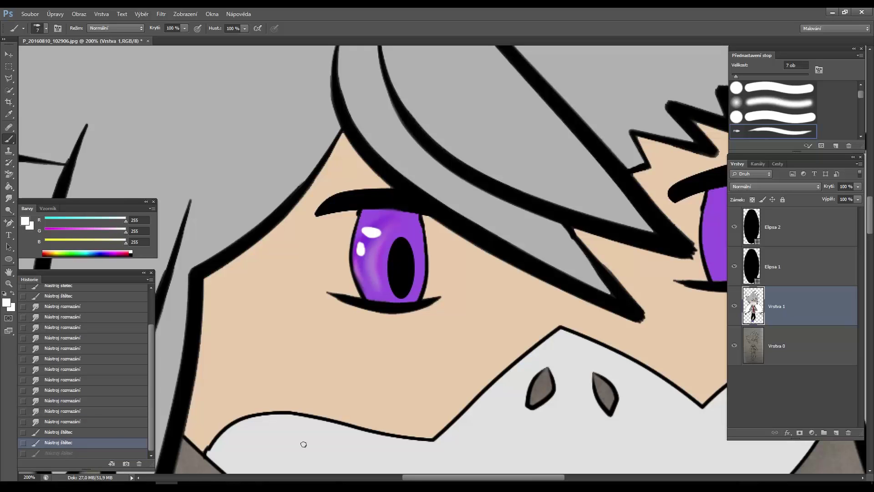
Step: Brush a magenta-purple (RGB 166, 17, 193) stroke along the left side of the right-hand eye's iris
key(z)
alt+click(432, 312)
alt+click(455, 325)
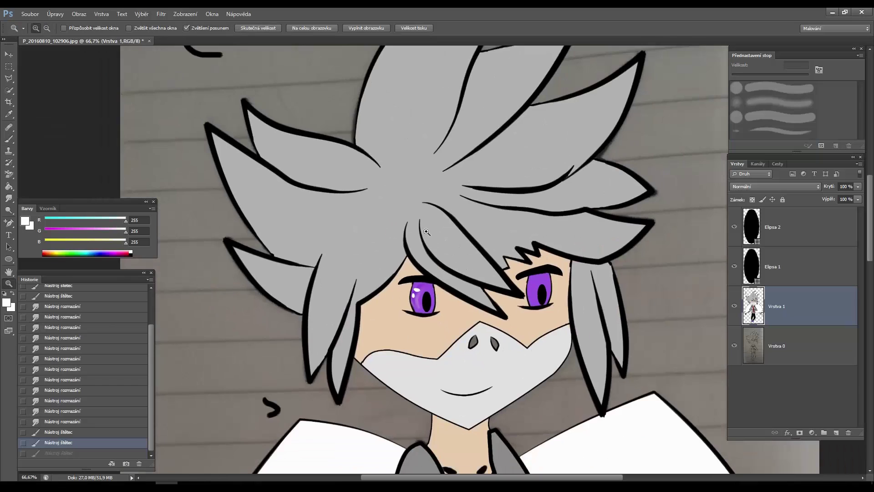
drag(546, 286, 587, 286)
click(25, 220)
click(536, 265)
key(Return)
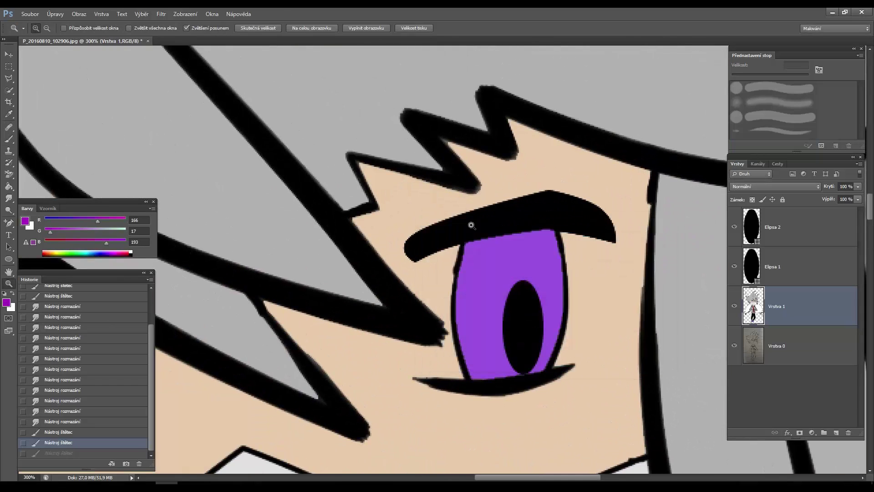
key(b)
drag(479, 283, 469, 353)
Step: Add pale (RGB 189, 170, 193) and muted violet (RGB 122, 85, 175) strokes over the magenta area of the iris
drag(50, 231, 99, 231)
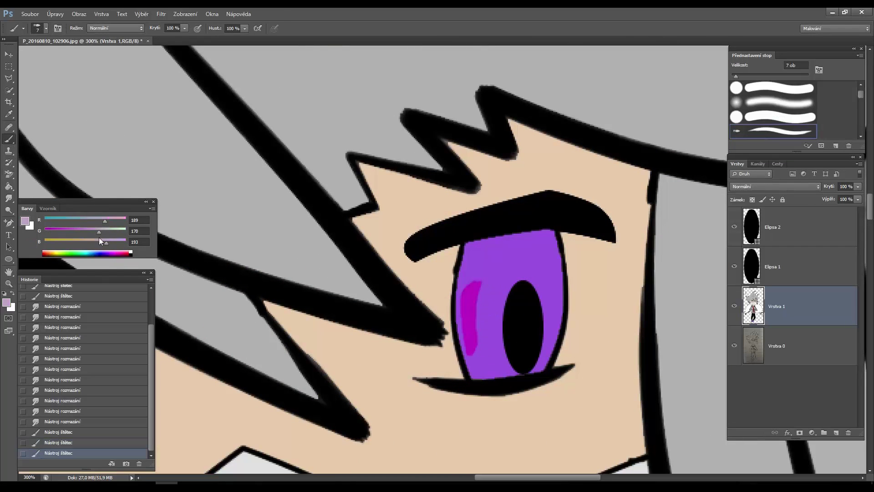
drag(475, 291, 477, 341)
drag(99, 231, 61, 231)
drag(496, 263, 471, 336)
drag(106, 242, 100, 242)
drag(60, 231, 72, 231)
drag(475, 262, 469, 278)
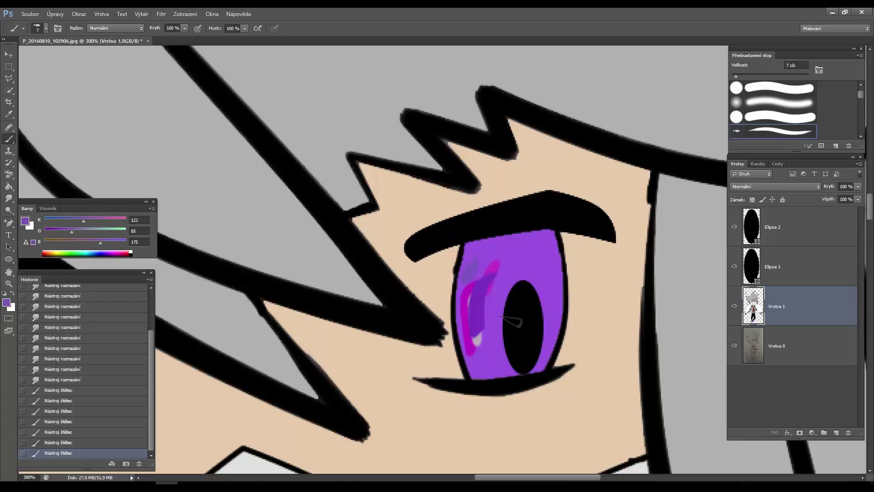
drag(483, 314, 476, 350)
Step: Blend the coloured strokes of the right-hand iris along its curve with the Smudge tool
key(r)
drag(482, 278, 469, 296)
drag(478, 295, 473, 307)
drag(503, 257, 466, 293)
drag(512, 251, 501, 273)
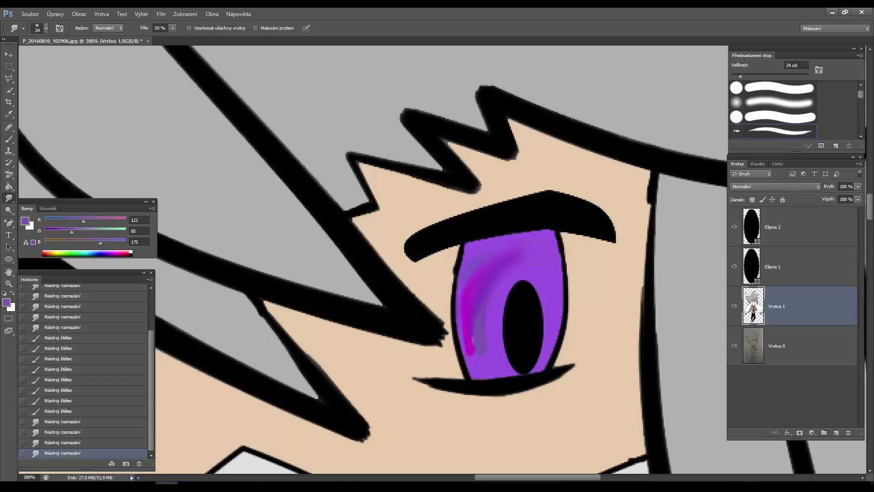
drag(480, 321, 471, 360)
drag(532, 248, 512, 270)
drag(491, 317, 473, 348)
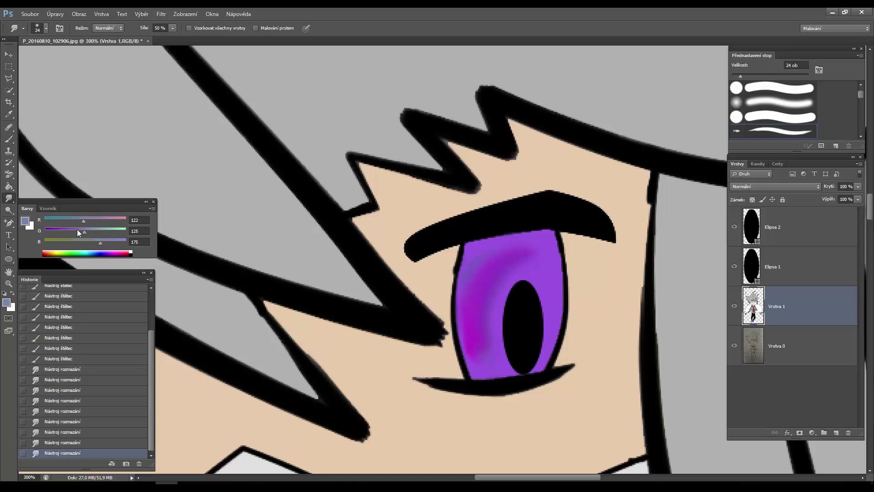
Step: Brush a pale lilac (RGB 205, 180, 203) stroke curving down the left side of the right-hand iris
click(25, 221)
click(640, 230)
key(b)
drag(473, 284, 467, 323)
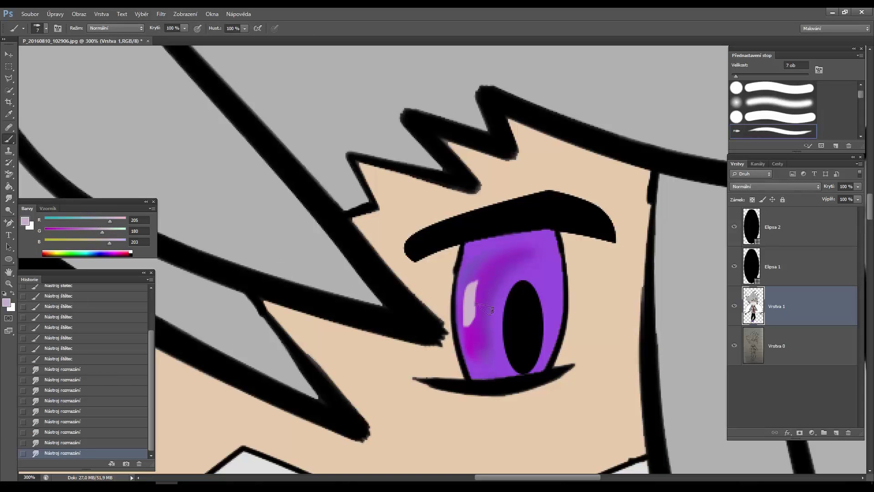
drag(495, 270, 467, 329)
Step: Smudge the pale lilac stroke into the surrounding purple of the iris
click(9, 197)
mouse_move(492, 268)
mouse_down()
mouse_move(467, 327)
mouse_move(473, 351)
mouse_up()
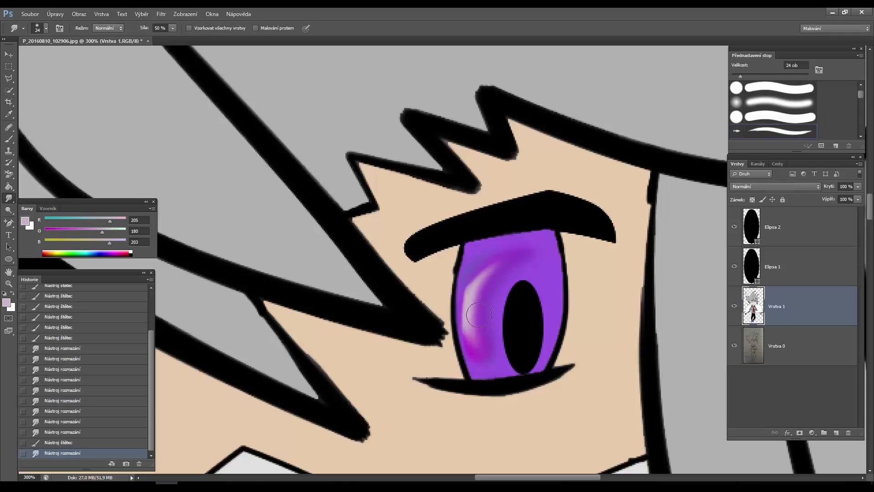
drag(468, 305, 471, 344)
mouse_move(496, 264)
mouse_down()
mouse_move(469, 346)
mouse_move(485, 298)
mouse_up()
drag(478, 332, 474, 355)
Step: Brush a dark purple (RGB 118, 1, 109) stroke between the iris's left edge and the pupil
click(25, 221)
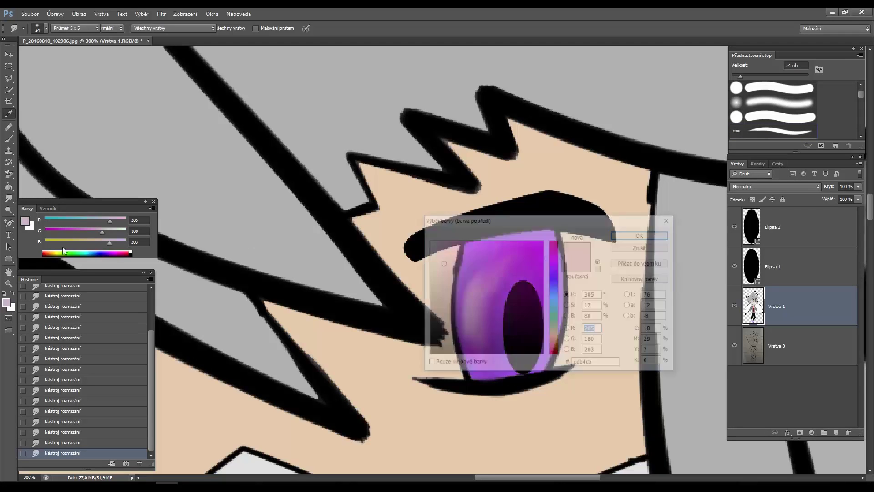
click(499, 306)
key(Return)
key(b)
drag(494, 292, 474, 337)
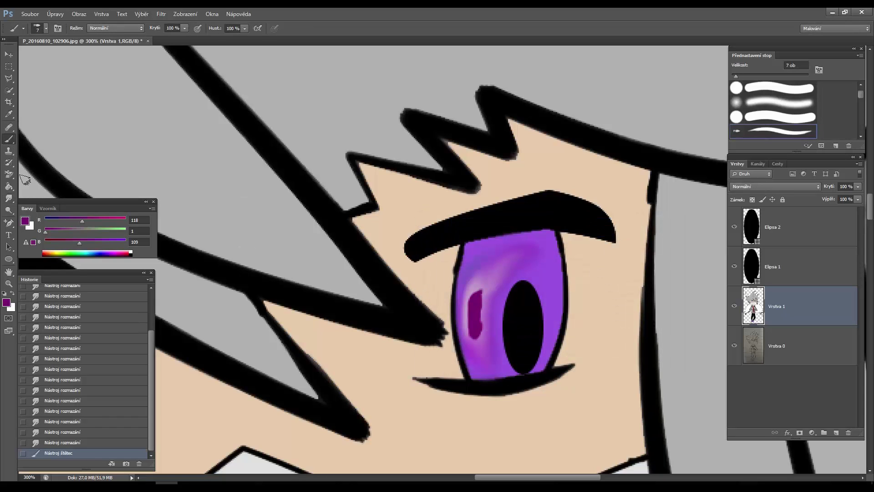
Step: Smudge the dark purple stroke upward and downward along the iris's curve beside the pupil
key(r)
drag(492, 282, 469, 337)
drag(501, 269, 474, 332)
drag(529, 256, 496, 292)
drag(501, 273, 473, 337)
drag(510, 254, 478, 309)
Step: Try three more short smudges on the upper left part of the iris and undo them
drag(482, 276, 473, 300)
drag(487, 278, 475, 298)
drag(484, 273, 478, 295)
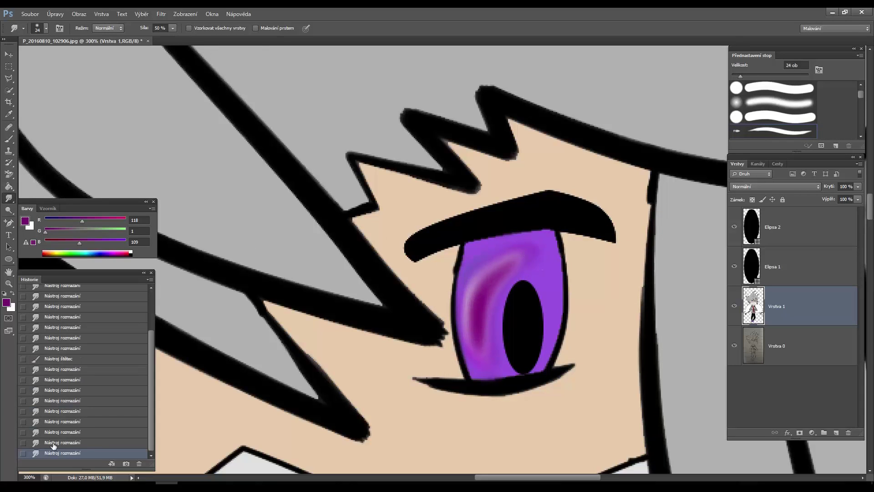
key(ctrl+alt+z)
key(ctrl+alt+z)
key(ctrl+alt+z)
Step: Brush a bright purple (RGB 168, 1, 211) stroke beside the pupil and smudge it into the iris
drag(114, 246, 111, 246)
key(b)
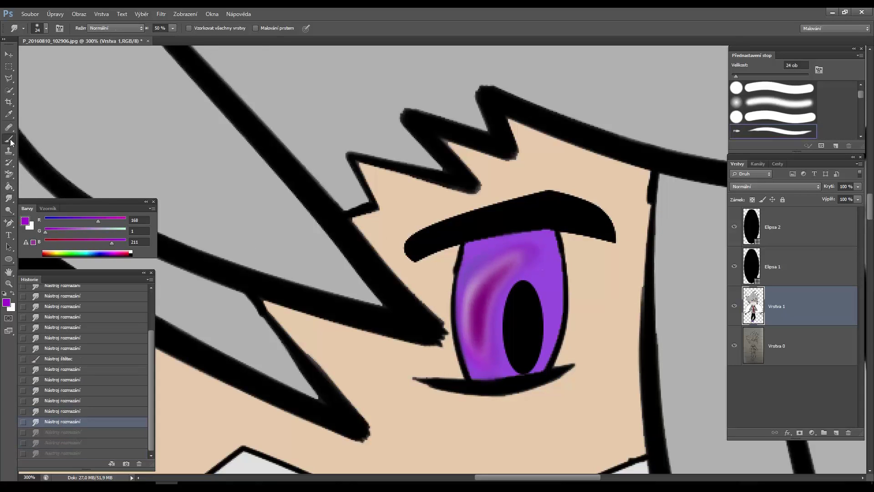
drag(487, 287, 471, 335)
key(r)
drag(510, 257, 482, 287)
mouse_move(501, 274)
mouse_down()
mouse_move(483, 328)
mouse_move(496, 319)
mouse_up()
mouse_move(524, 283)
mouse_down()
mouse_move(477, 272)
mouse_move(464, 319)
mouse_up()
drag(476, 300, 469, 333)
Step: Try a light blue (RGB 113, 130, 211) stroke beside the pupil and smudge it
drag(77, 230, 86, 230)
click(80, 220)
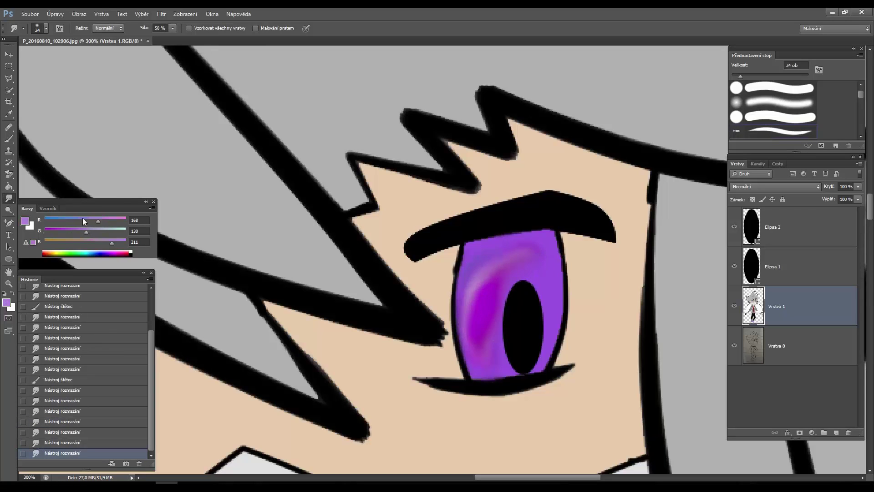
key(b)
key(r)
drag(496, 288, 483, 328)
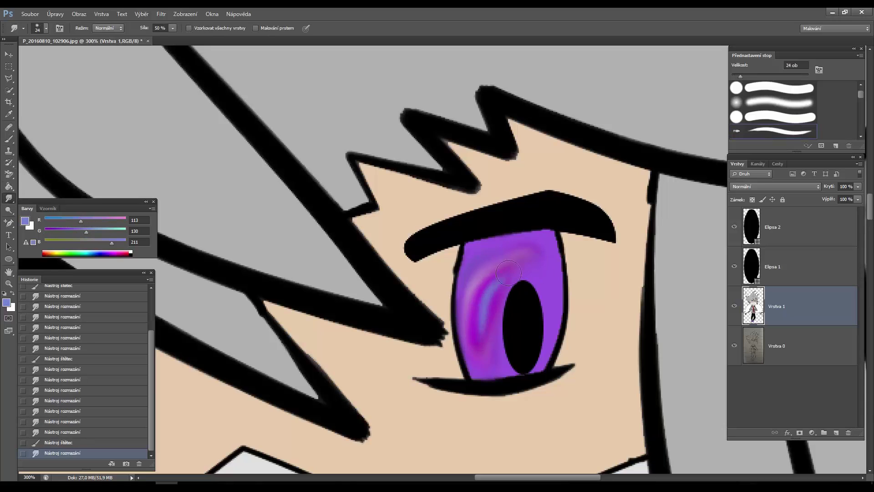
Step: Set the foreground colour to white (RGB 255, 255, 255)
click(25, 220)
click(427, 228)
click(643, 231)
Step: Try two white highlights on the upper part of the right-hand iris and revert them together with the light blue shading
key(b)
drag(474, 264, 489, 272)
drag(466, 276, 479, 285)
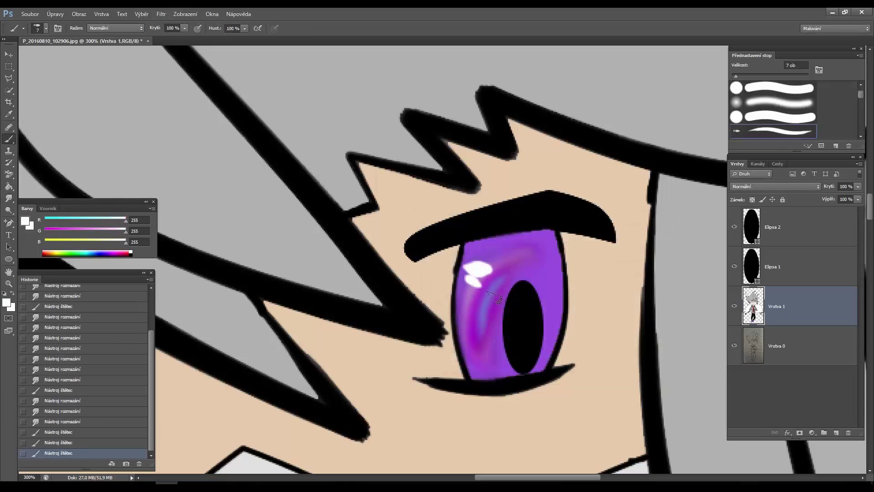
key(z)
alt+click(484, 411)
alt+click(485, 411)
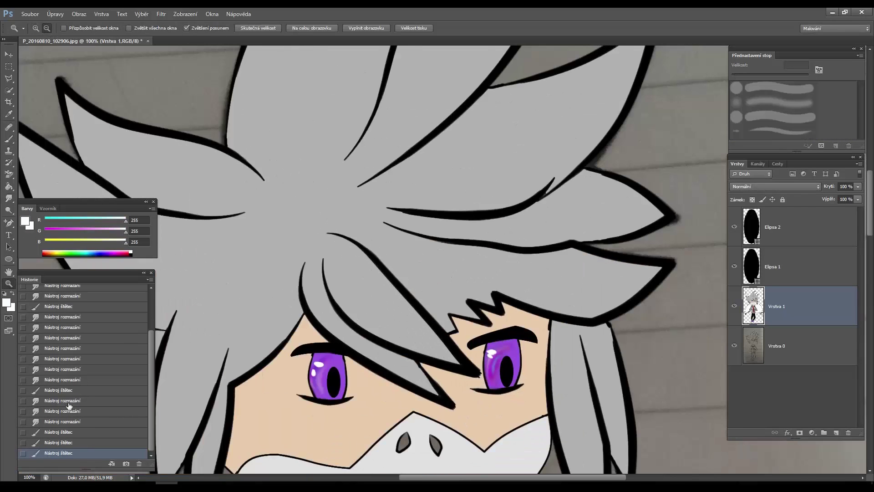
drag(69, 405, 84, 385)
Step: Brush white onto the left side of the right-hand iris, smudge it, and add two small white highlights in its upper part
key(b)
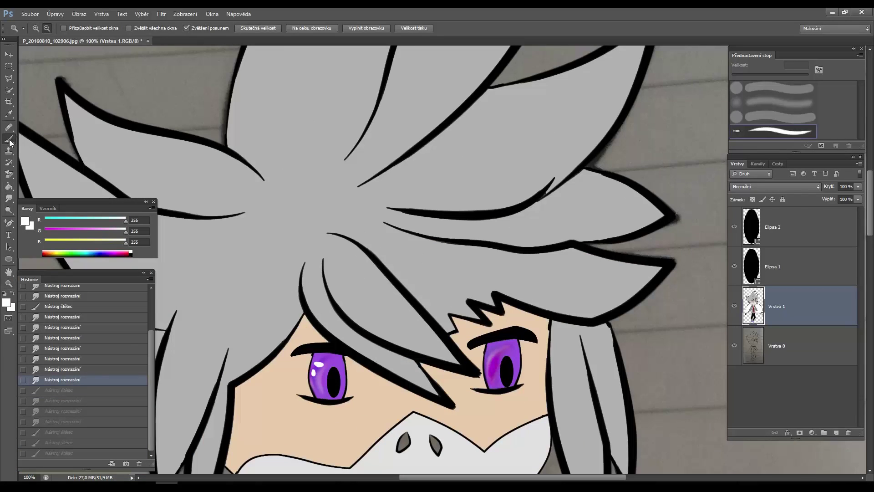
drag(491, 363, 505, 360)
key(r)
mouse_move(506, 356)
mouse_down()
mouse_move(509, 364)
mouse_move(493, 364)
mouse_up()
key(b)
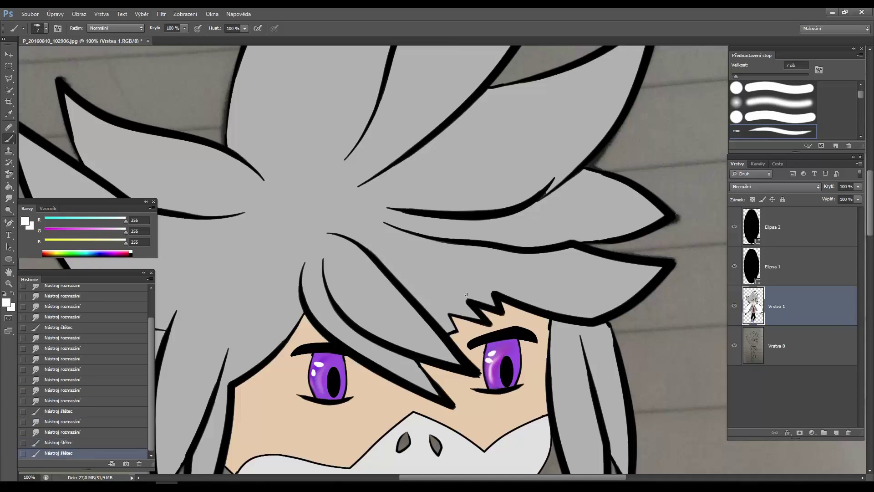
click(72, 443)
click(72, 453)
Step: Trace a closed Pen path around the eye-white area between the lashes and the left edge of the left-hand eye's iris
scroll(358, 379, down, 5)
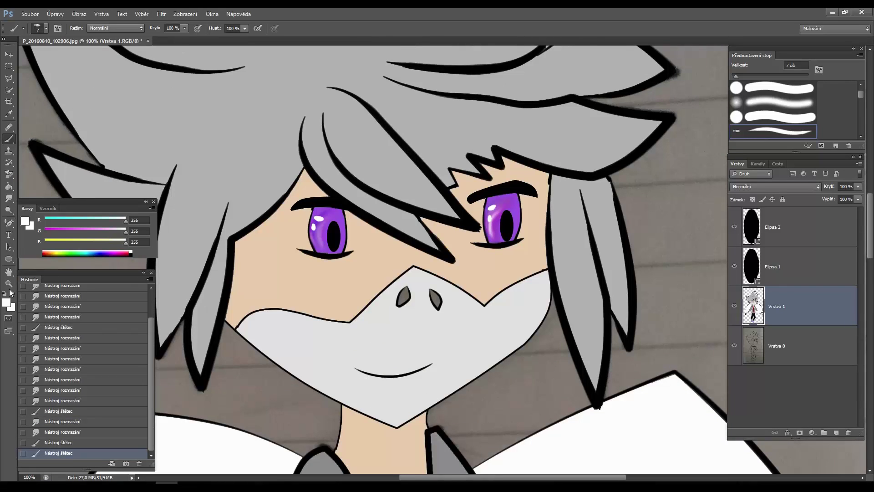
scroll(296, 218, up, 2)
right_click(9, 223)
click(23, 223)
click(279, 198)
click(338, 188)
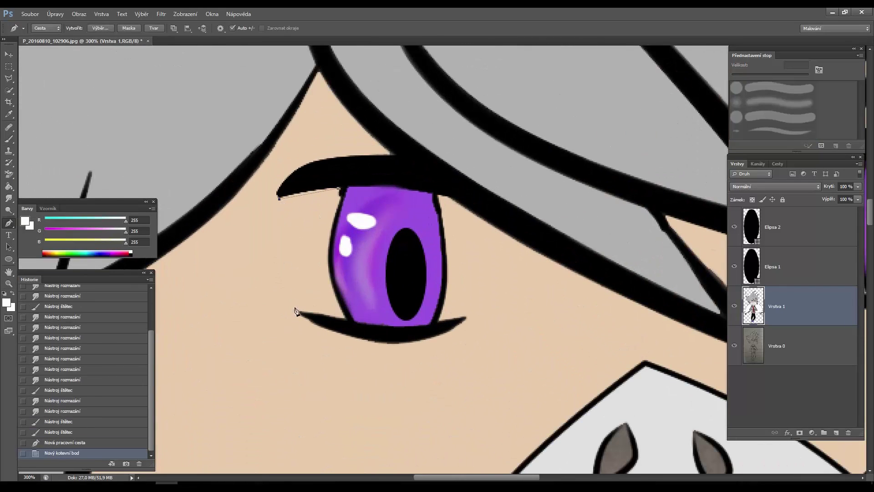
click(295, 308)
click(343, 317)
click(327, 274)
click(330, 222)
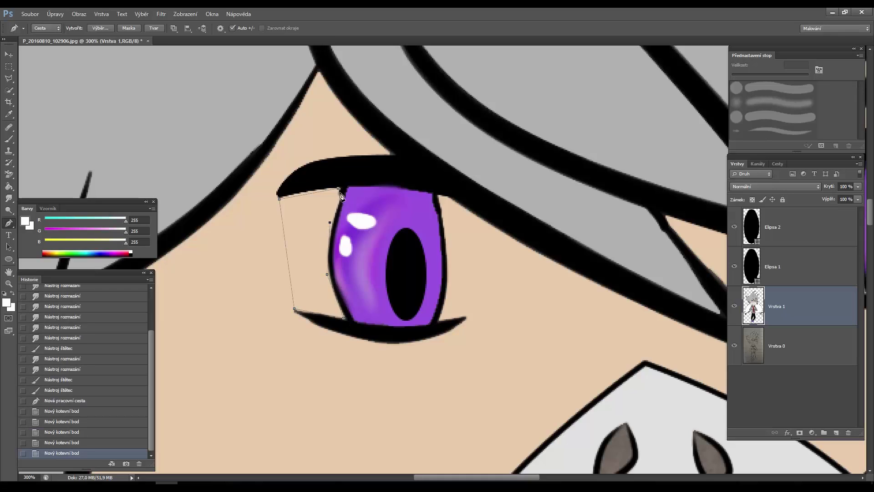
click(338, 188)
Step: Add anchor points to the path and bend its iris, outer and upper edges to follow the eye's curves
right_click(9, 223)
click(37, 243)
drag(335, 206, 331, 224)
click(328, 259)
drag(328, 259, 283, 266)
drag(301, 194, 299, 192)
Step: Fill the path left of the left-hand eye's iris with the white foreground colour
right_click(292, 244)
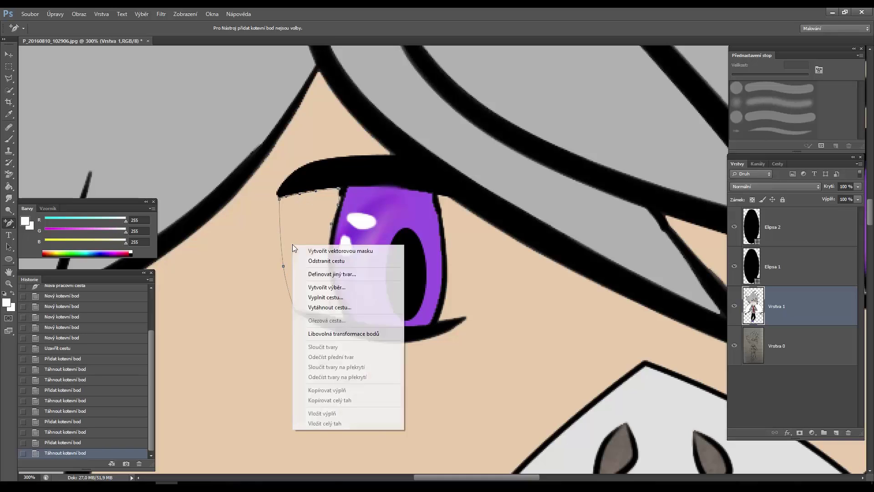
click(331, 273)
key(Escape)
right_click(311, 229)
click(345, 281)
click(505, 139)
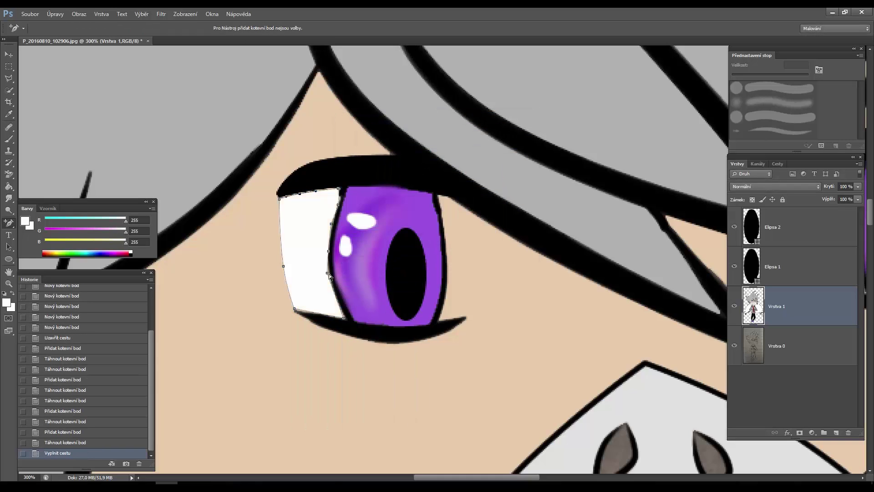
Step: Trace a closed Pen path around the eye-white area on the right side of the left-hand eye's iris
click(9, 223)
click(46, 222)
click(436, 195)
click(481, 219)
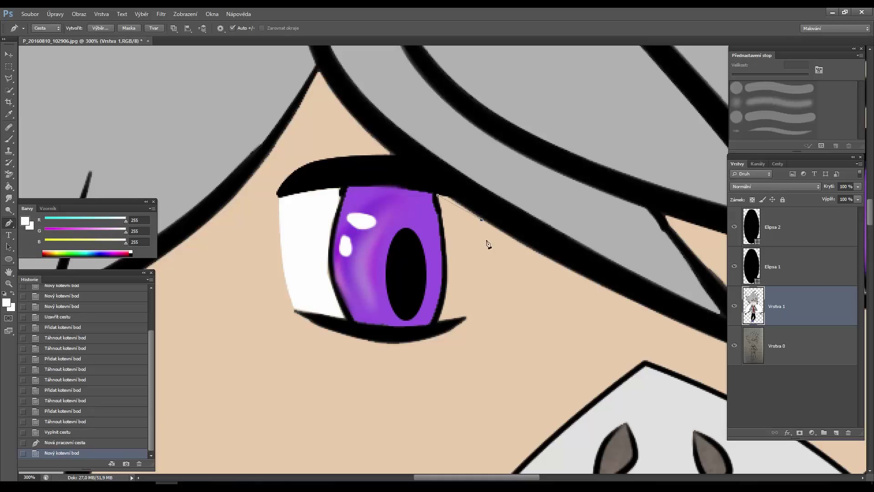
click(468, 316)
click(473, 323)
click(439, 321)
click(437, 195)
Step: Add anchor points to the path and curve its iris, upper and outer edges to fit the eye's outline
key(plus)
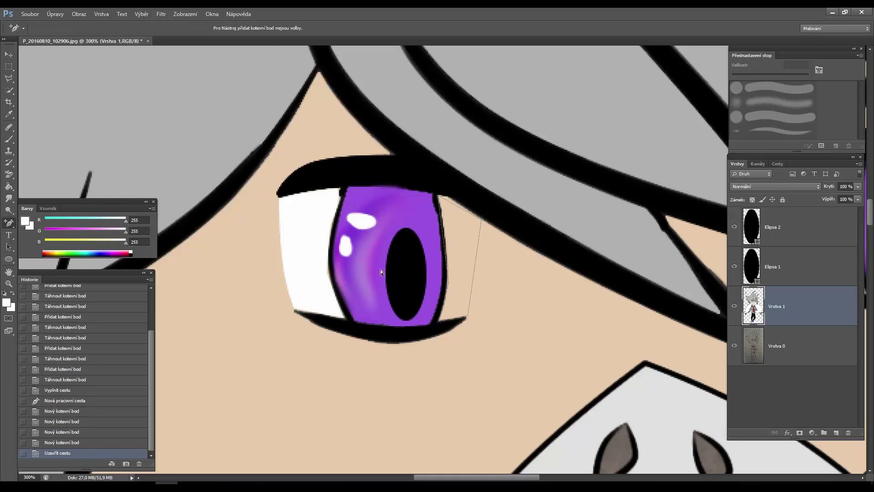
drag(438, 239, 447, 241)
click(453, 204)
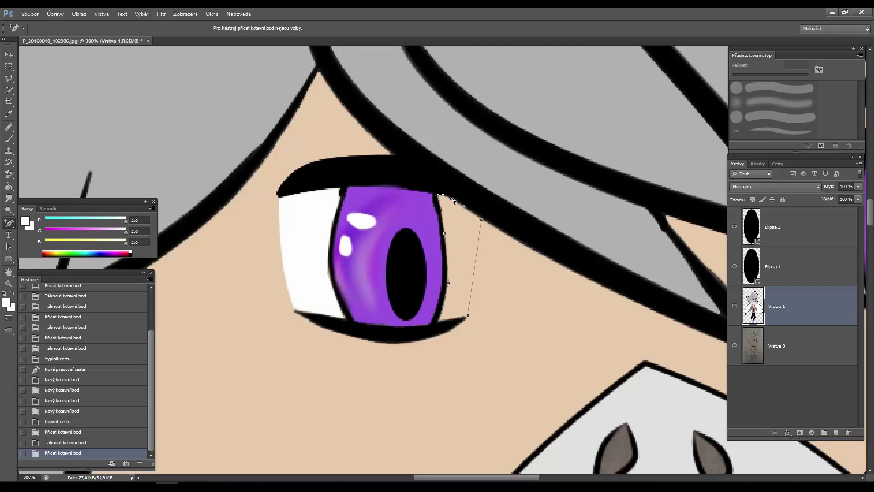
drag(453, 200, 451, 199)
drag(475, 264, 473, 266)
right_click(448, 322)
click(450, 320)
Step: Fill the path right of the left-hand eye's iris with the white foreground colour
right_click(455, 319)
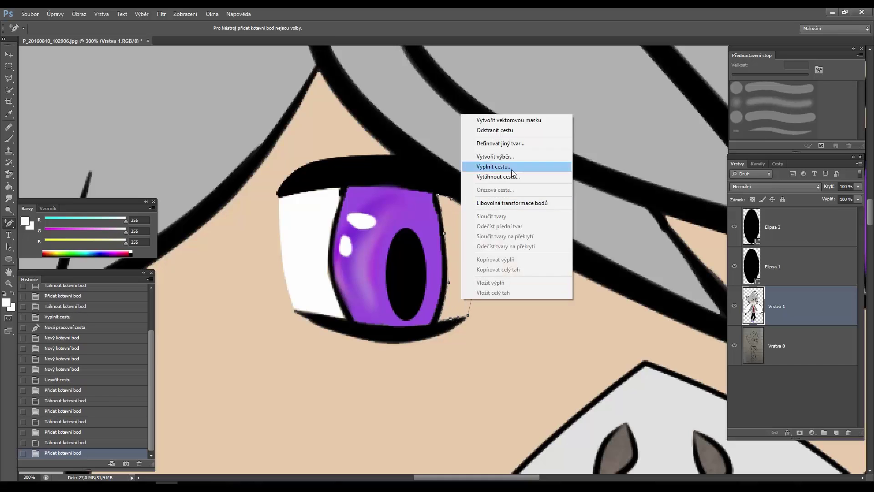
click(511, 169)
key(Return)
Step: Trace a closed Pen path around the eye-white area left of the right-hand eye's iris, skirting the tip of the hair strand
scroll(295, 479, right, 5)
right_click(13, 228)
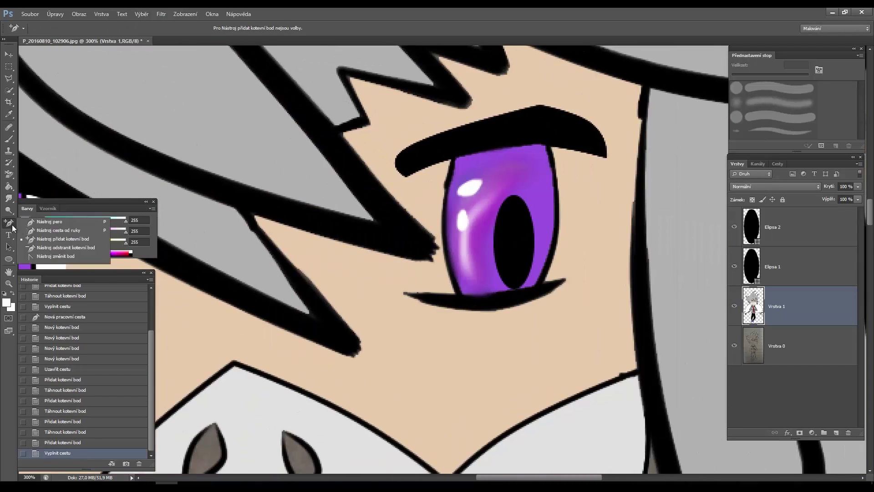
click(49, 221)
click(449, 161)
click(404, 179)
click(400, 205)
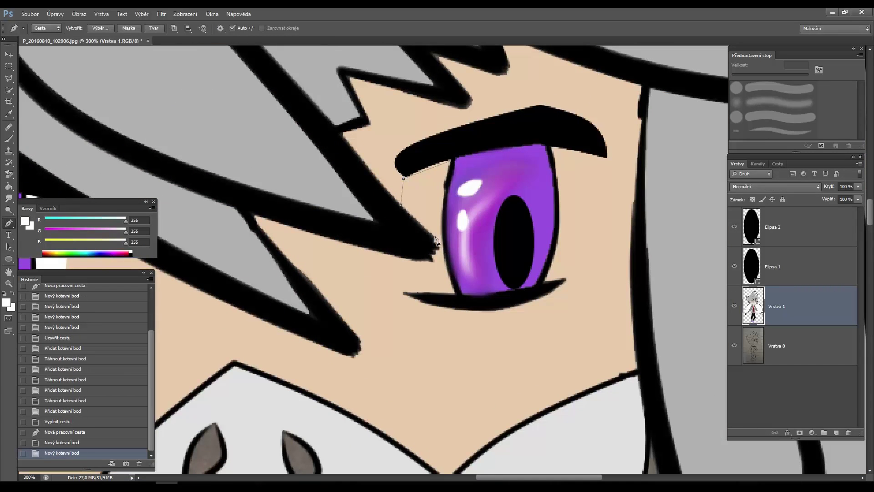
click(435, 238)
click(443, 248)
click(433, 259)
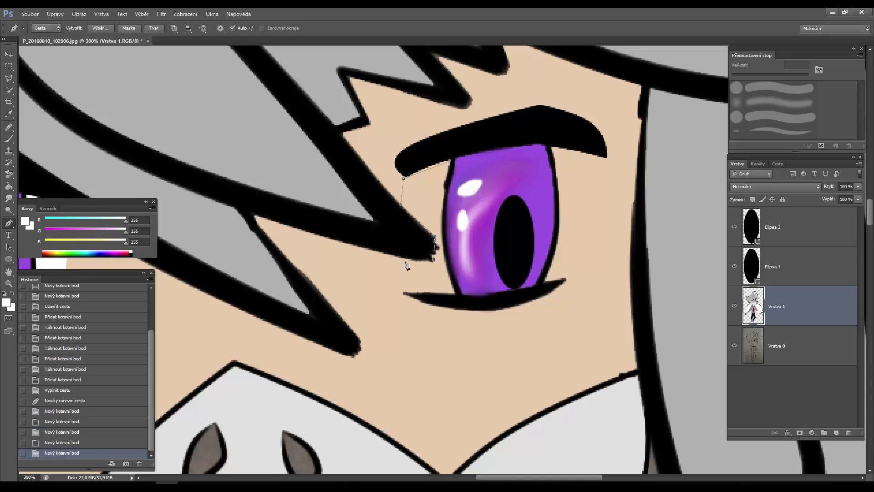
click(400, 258)
click(403, 291)
click(457, 296)
click(449, 160)
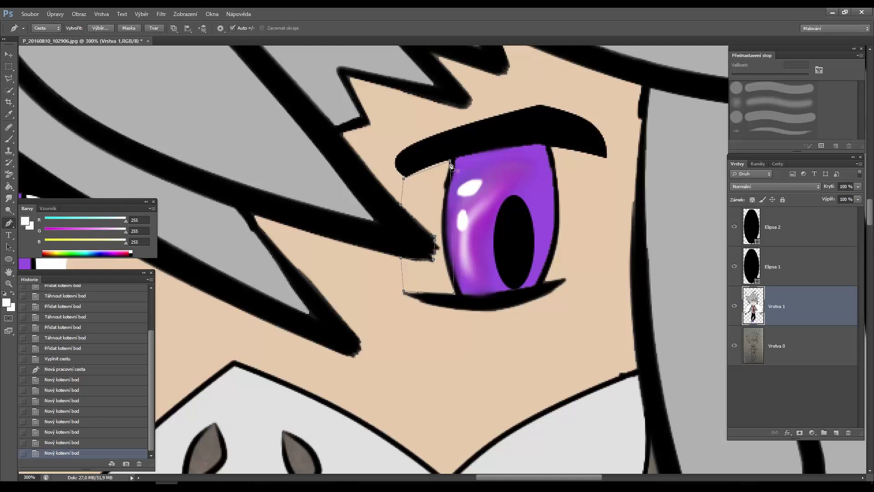
Step: Add anchor points and curve the path's iris, outer and upper edges to match the right-hand eye, undoing the last extra change
drag(452, 232, 443, 229)
drag(401, 273, 400, 279)
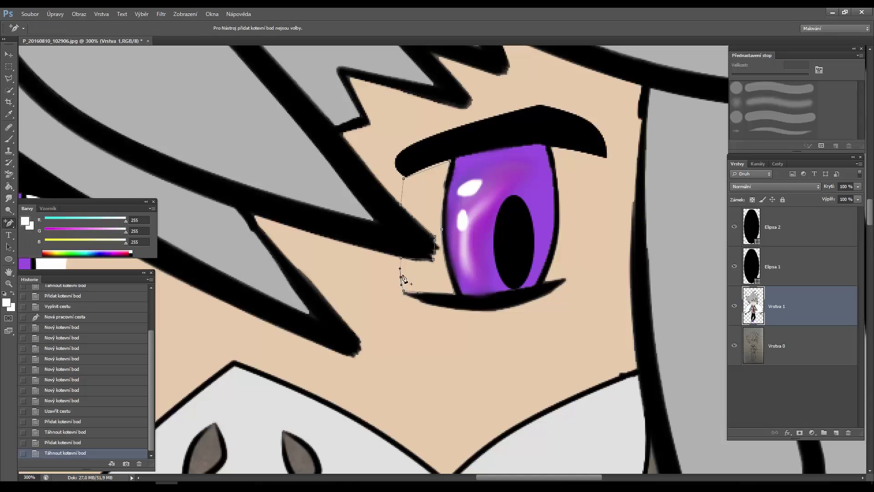
drag(402, 187, 428, 168)
click(418, 167)
click(423, 173)
key(ctrl+z)
Step: Fill the path left of the right-hand eye's iris with the white foreground colour
right_click(417, 281)
click(430, 337)
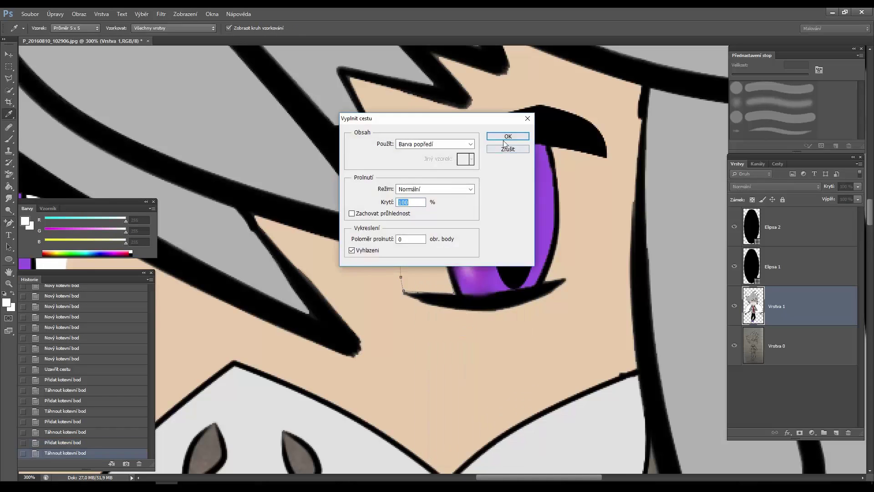
click(504, 137)
Step: Trace a closed Pen path around the eye-white area right of the right-hand eye's iris, between the upper and lower lash lines
key(p)
click(543, 282)
click(564, 275)
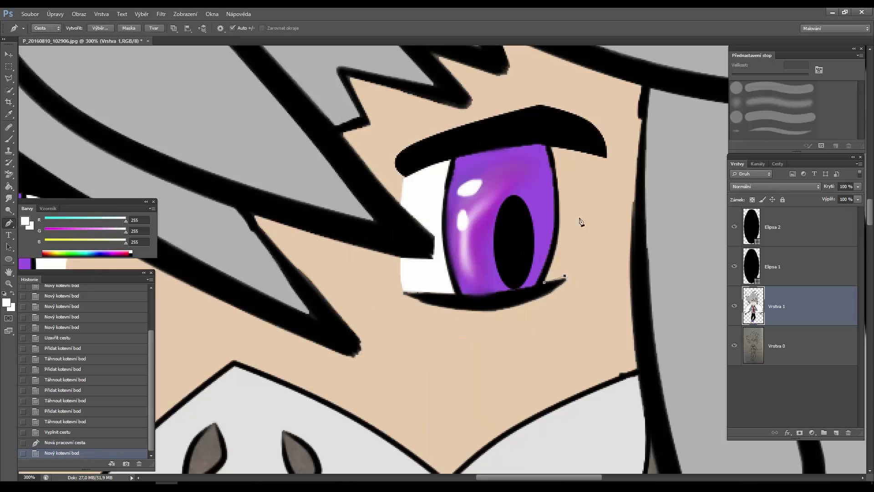
click(604, 158)
click(551, 147)
click(544, 282)
Step: Add anchor points to the path and adjust its iris, upper and outer edges to fit the right-hand eye
click(8, 223)
click(50, 241)
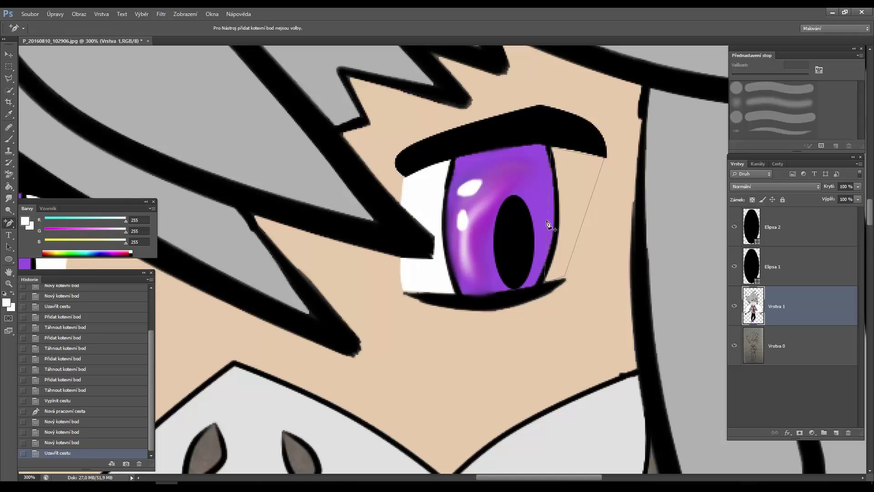
drag(548, 220, 564, 201)
click(581, 152)
click(581, 226)
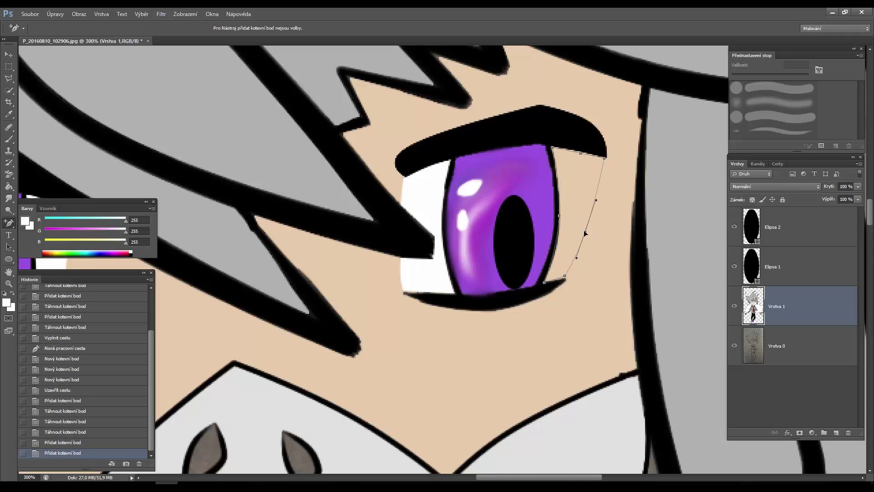
drag(585, 232, 585, 231)
drag(564, 276, 566, 276)
Step: Fill the path right of the right-hand eye's iris with the white foreground colour
right_click(562, 226)
click(592, 296)
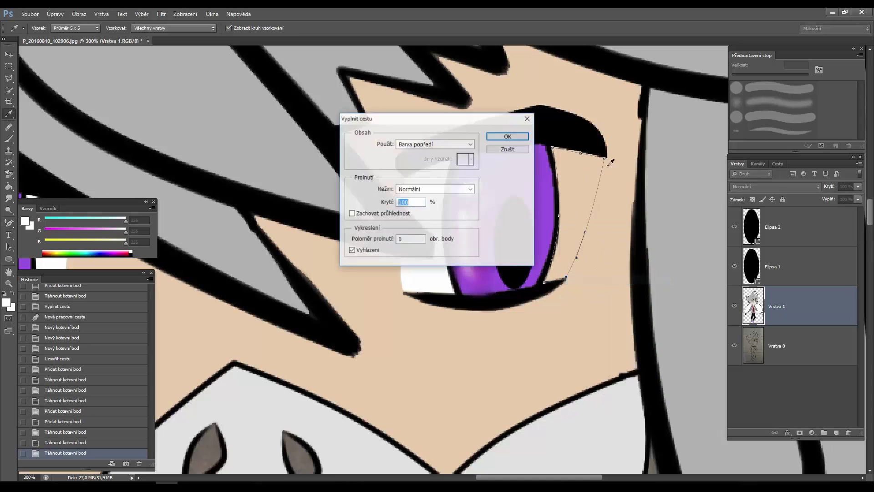
key(Return)
Step: Set the foreground colour to dark grey (RGB 86, 86, 86) and paint short brush strokes under both eyes
scroll(318, 273, down, 2)
click(25, 221)
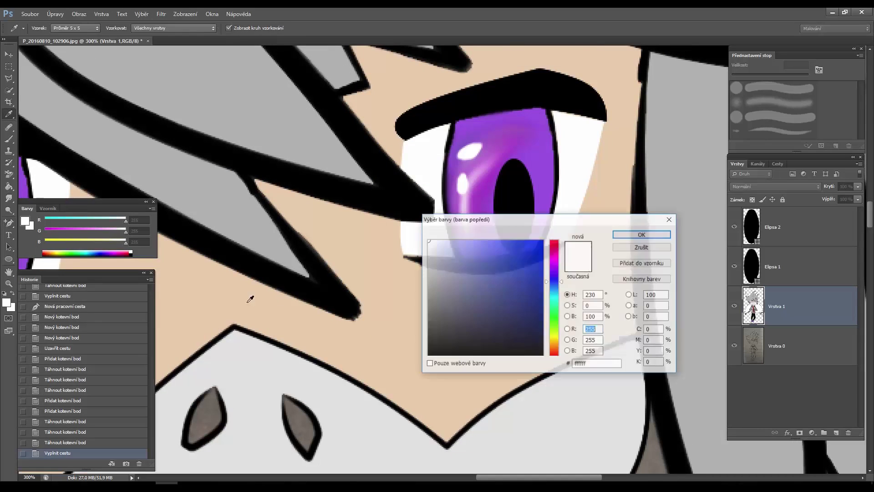
click(429, 316)
click(623, 235)
double_click(13, 282)
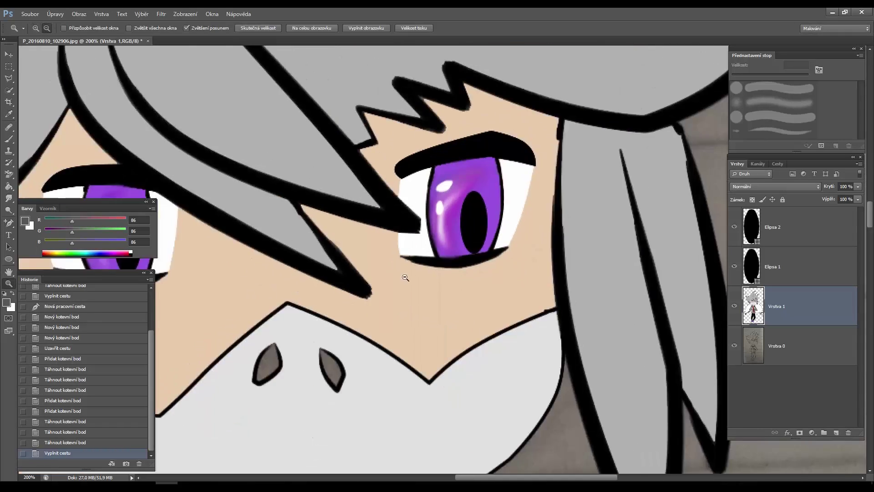
key(b)
drag(254, 293, 286, 296)
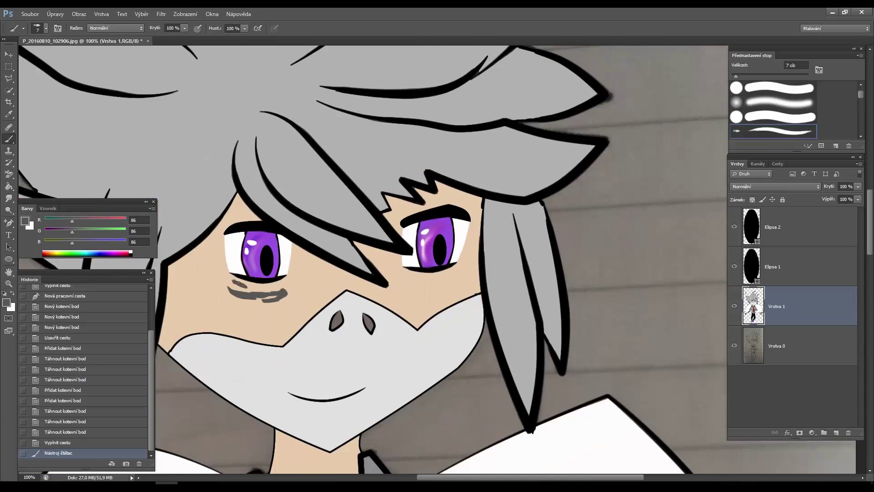
mouse_move(230, 284)
mouse_down()
mouse_move(294, 284)
mouse_move(286, 291)
mouse_up()
drag(404, 277, 457, 273)
drag(407, 287, 430, 285)
Step: Smudge the dark grey strokes under both eyes into soft shadows
key(shift+r)
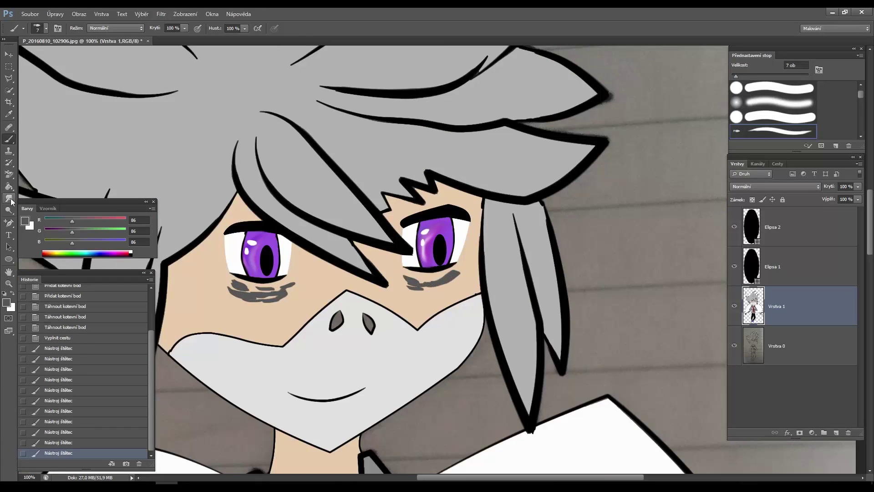
drag(239, 284, 293, 291)
drag(236, 296, 294, 292)
mouse_move(221, 280)
mouse_down()
mouse_move(268, 296)
mouse_move(260, 296)
mouse_up()
drag(222, 280, 293, 291)
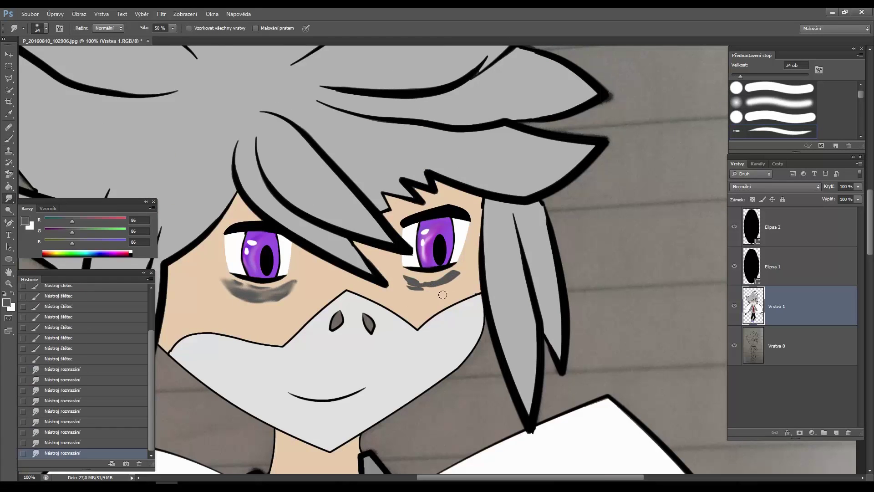
drag(403, 275, 459, 273)
drag(420, 289, 455, 278)
drag(420, 280, 464, 268)
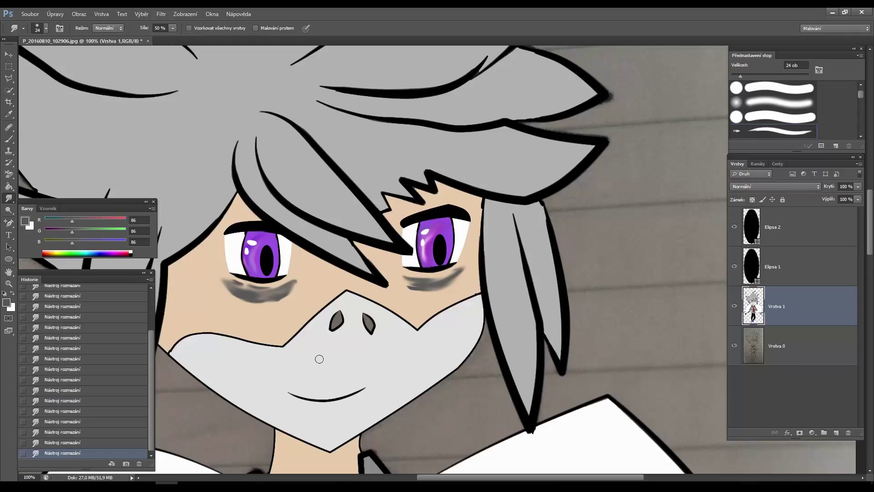
Step: Set the foreground colour to near-white (RGB 244, 244, 244) and paint highlight strokes across the mask and around its nostrils
click(6, 302)
click(431, 247)
click(642, 236)
key(b)
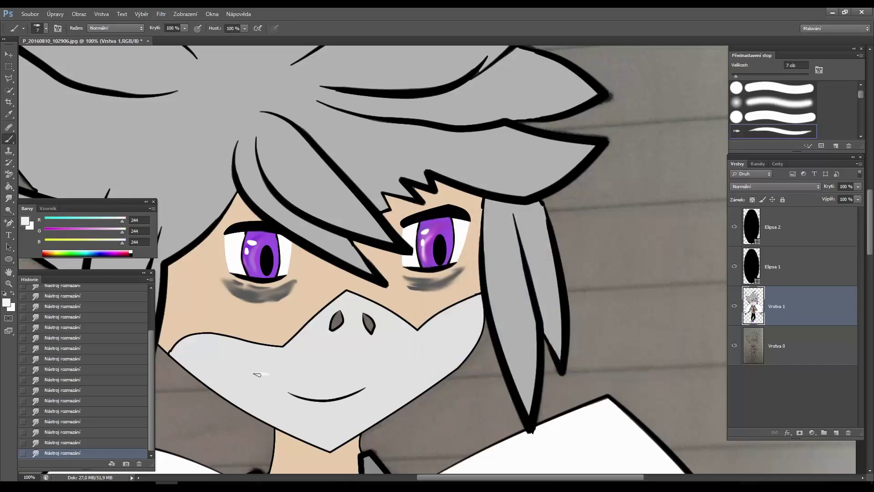
mouse_move(257, 374)
mouse_down()
mouse_move(268, 387)
mouse_move(296, 376)
mouse_move(396, 369)
mouse_move(449, 336)
mouse_move(410, 377)
mouse_move(192, 359)
mouse_move(381, 414)
mouse_move(362, 410)
mouse_up()
mouse_move(320, 350)
mouse_down()
mouse_move(384, 344)
mouse_move(348, 353)
mouse_move(388, 359)
mouse_up()
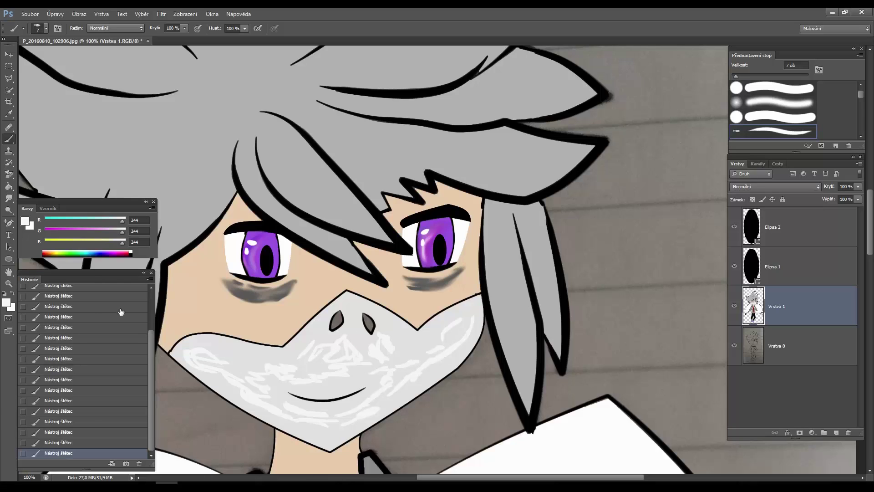
mouse_move(358, 303)
mouse_down()
mouse_move(332, 305)
mouse_move(352, 320)
mouse_up()
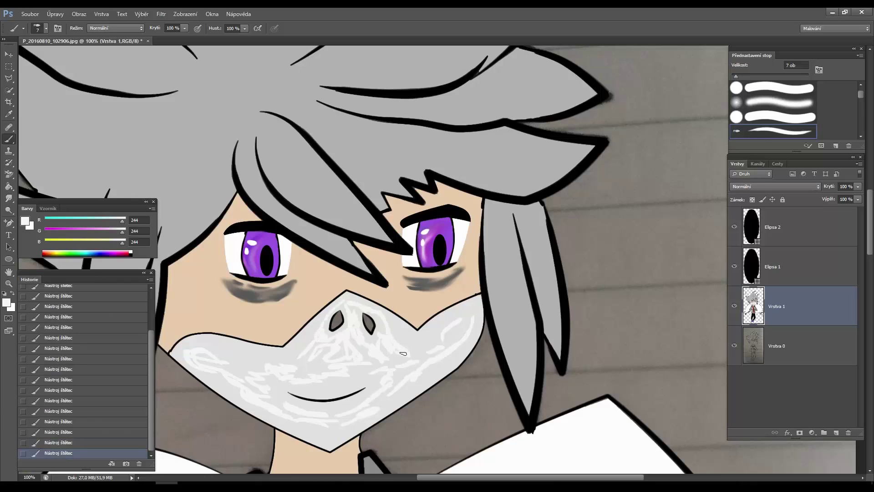
Step: Smudge the near-white strokes across the mask into soft highlights
click(8, 198)
mouse_move(188, 349)
mouse_down()
mouse_move(279, 413)
mouse_move(344, 418)
mouse_move(410, 376)
mouse_move(457, 319)
mouse_up()
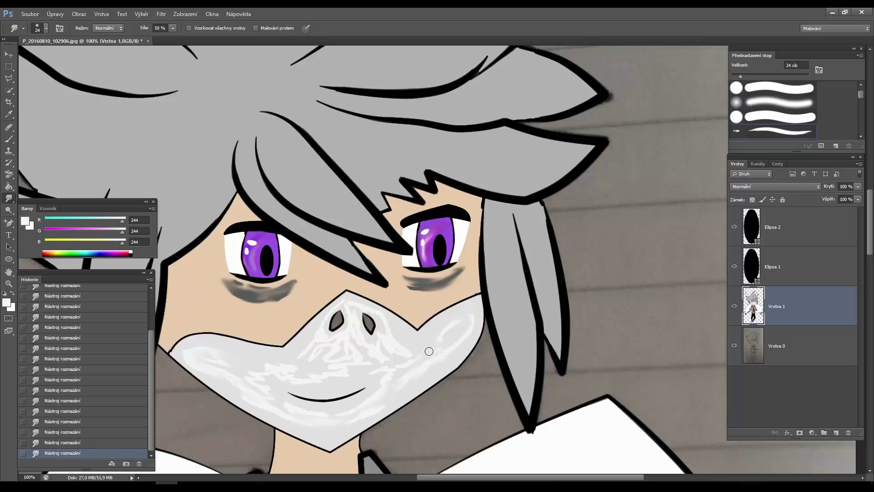
drag(387, 309, 395, 319)
drag(406, 360, 389, 375)
drag(301, 391, 294, 370)
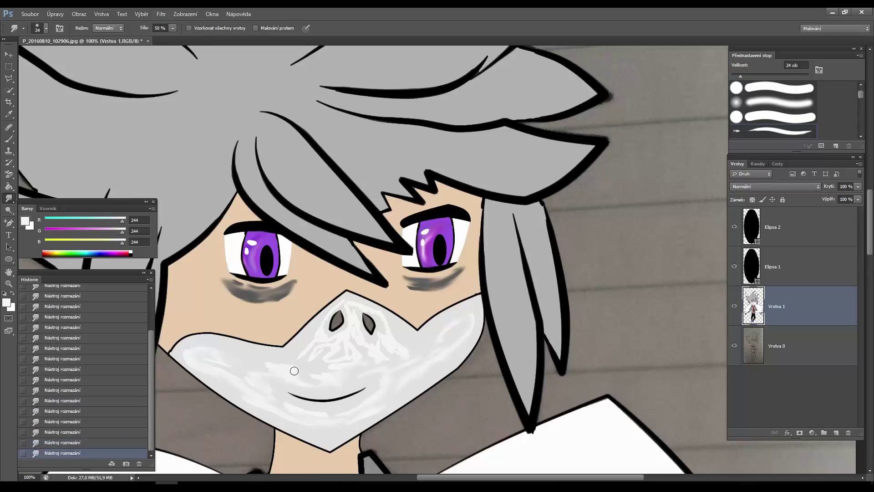
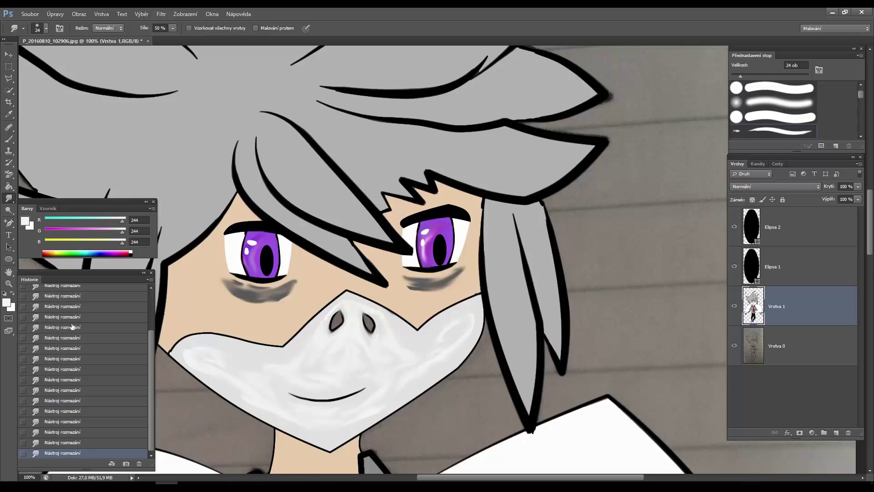
Step: Paint grey (RGB 182, 182, 182) strokes beside the mask's nose and near its lower right edge, and smudge them into soft shading
click(25, 221)
click(643, 228)
key(b)
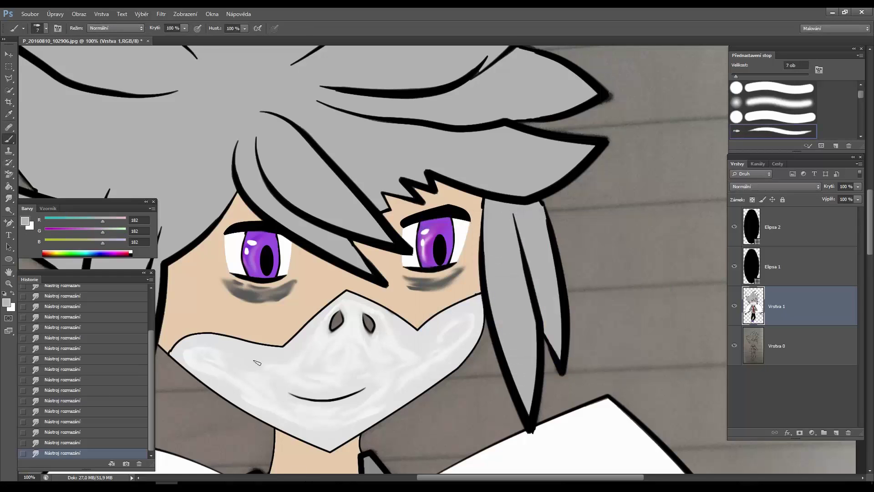
drag(428, 379, 393, 396)
click(8, 197)
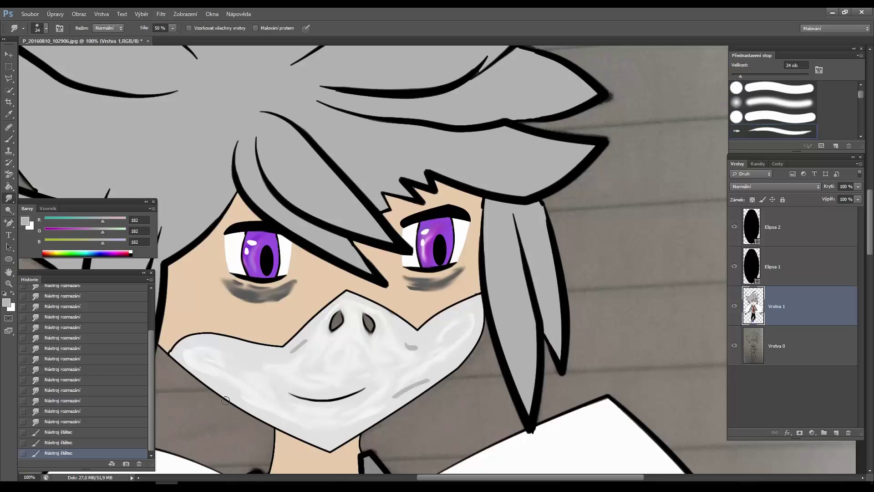
drag(292, 349, 308, 341)
drag(405, 347, 432, 344)
Step: Paint grey strokes at the mask's two upper outer corners and along its lower edge near the chin
key(b)
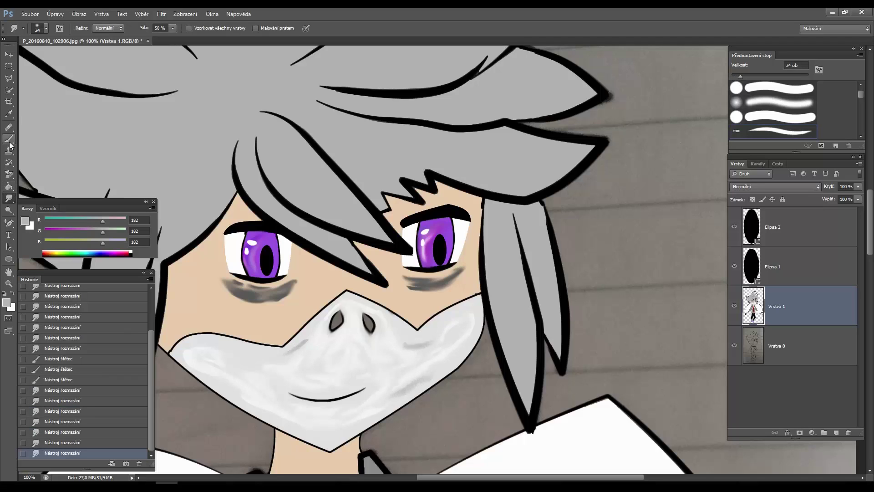
mouse_move(180, 348)
mouse_down()
mouse_move(197, 340)
mouse_move(223, 343)
mouse_up()
drag(474, 306, 477, 328)
drag(255, 415, 280, 423)
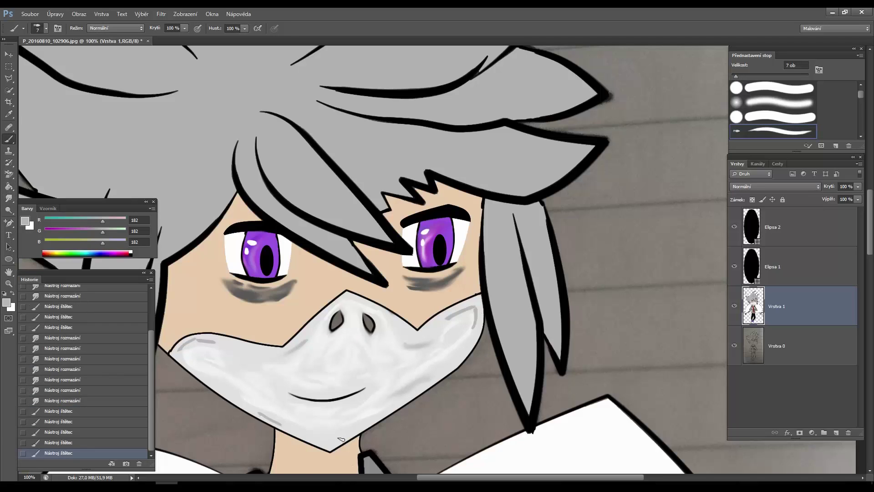
drag(329, 441, 342, 437)
Step: Smudge the grey strokes at the mask's outer corners and along its lower edge near the chin
click(9, 197)
drag(200, 351, 218, 341)
drag(452, 317, 461, 322)
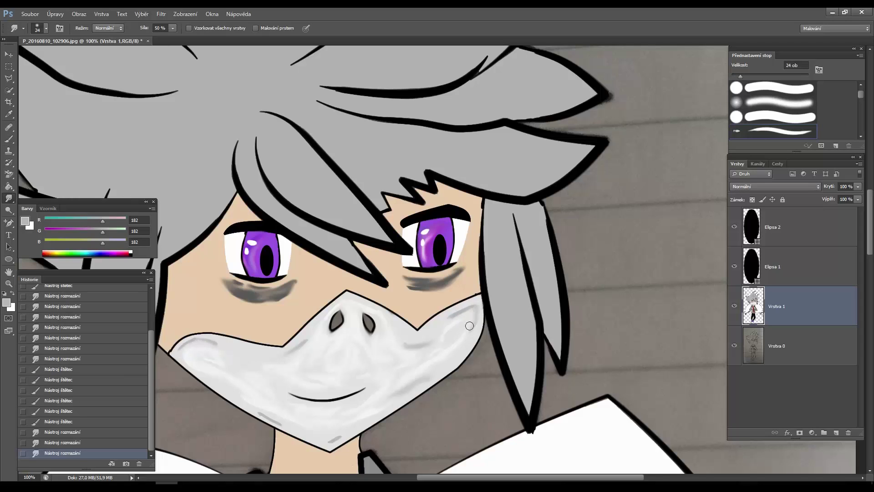
drag(329, 442, 341, 434)
drag(331, 441, 349, 431)
drag(291, 433, 273, 423)
drag(273, 421, 255, 407)
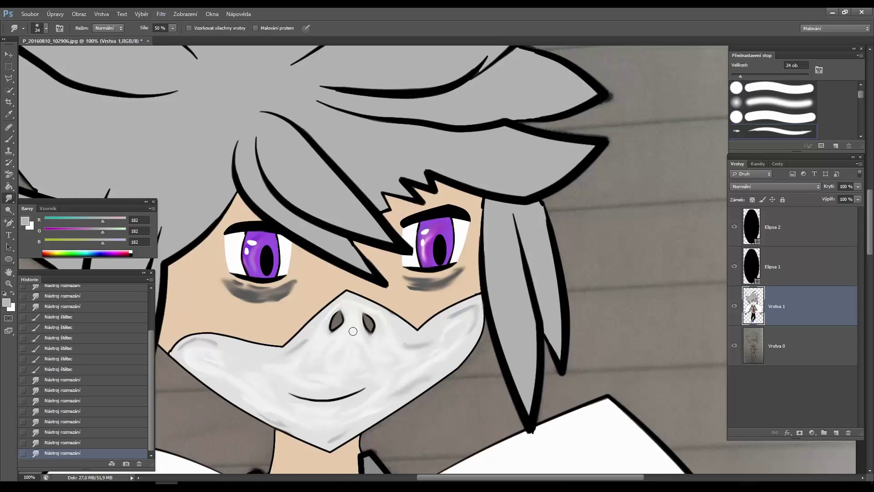
scroll(539, 285, down, 10)
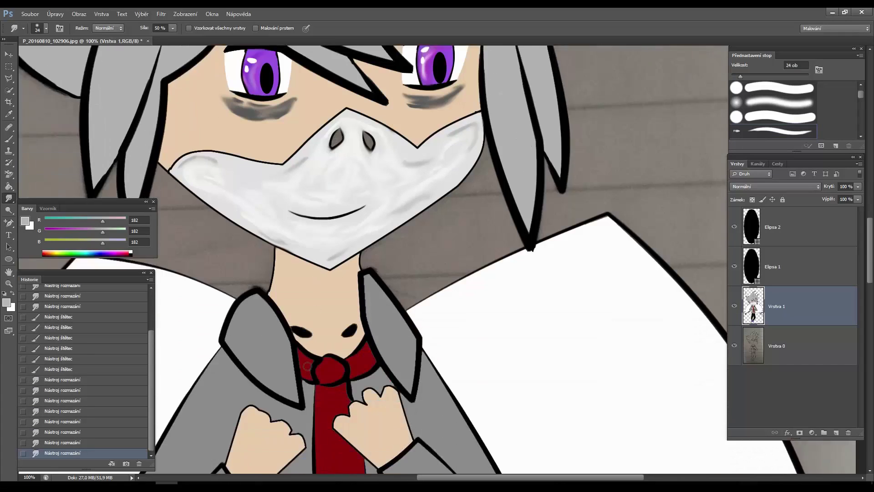
key(b)
click(257, 350)
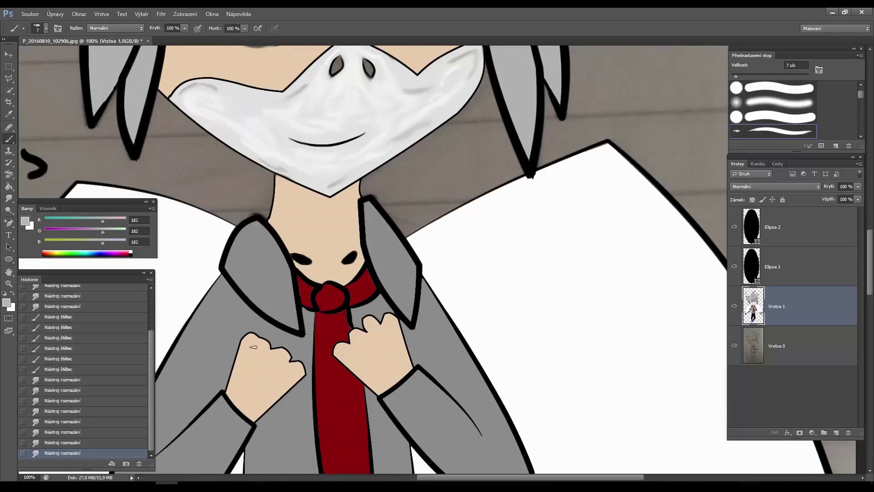
key(ctrl+z)
Step: Set the foreground colour to mid grey (RGB 128, 128, 128) and paint short strokes on the left-hand fist's knuckles and back
key(i)
click(29, 220)
click(426, 297)
click(641, 234)
key(b)
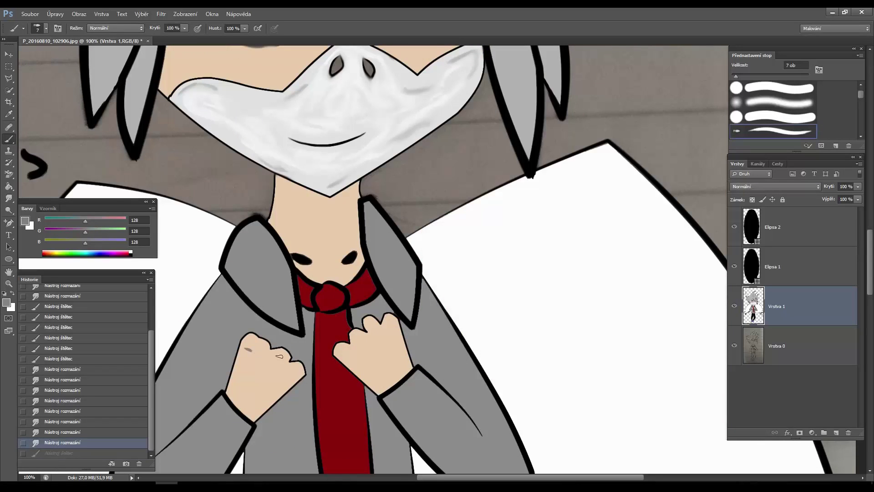
mouse_move(244, 348)
mouse_down()
mouse_move(240, 386)
mouse_move(250, 387)
mouse_up()
drag(264, 386, 256, 398)
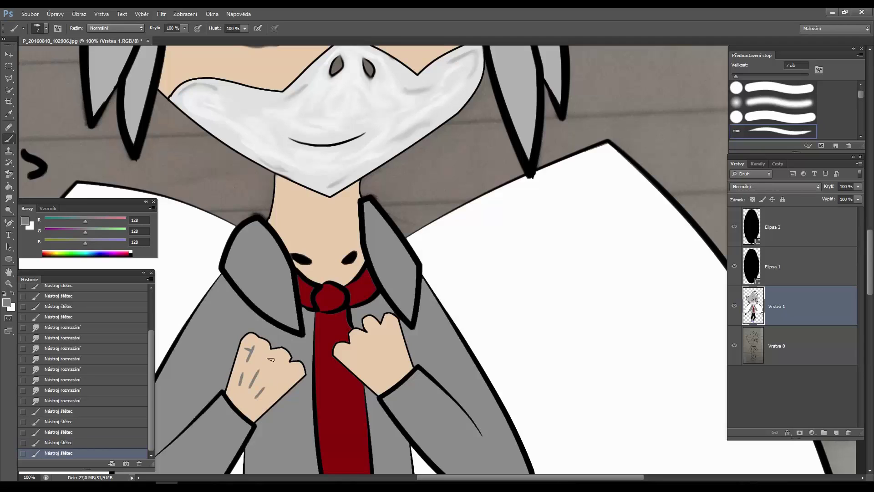
drag(264, 357, 271, 359)
drag(282, 369, 289, 374)
drag(246, 348, 260, 350)
Step: Paint short mid grey strokes on the right-hand fist's knuckles and back, reverting and repainting the unsatisfactory ones
drag(349, 359, 352, 353)
drag(363, 345, 381, 332)
drag(386, 336, 388, 347)
drag(377, 333, 380, 333)
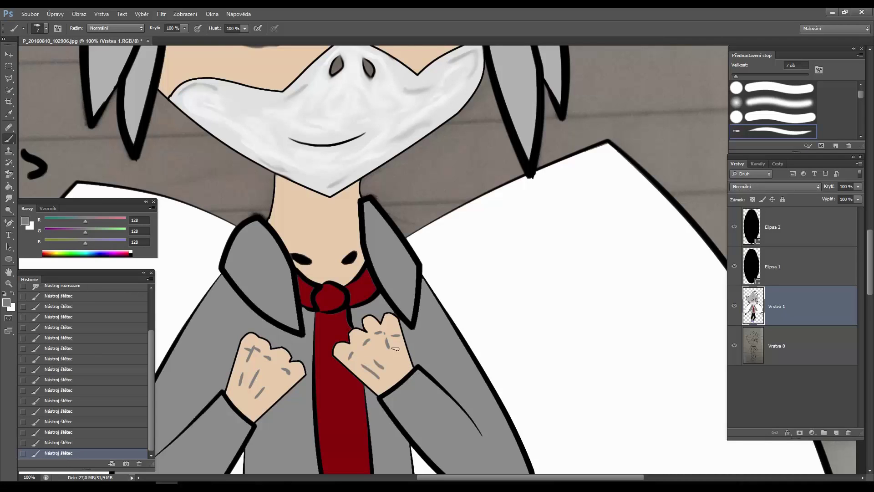
click(73, 428)
click(102, 398)
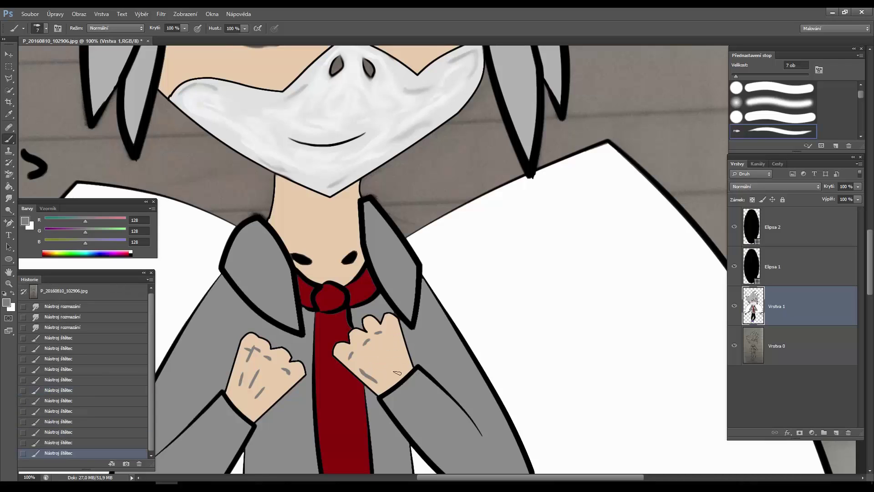
drag(387, 345, 390, 346)
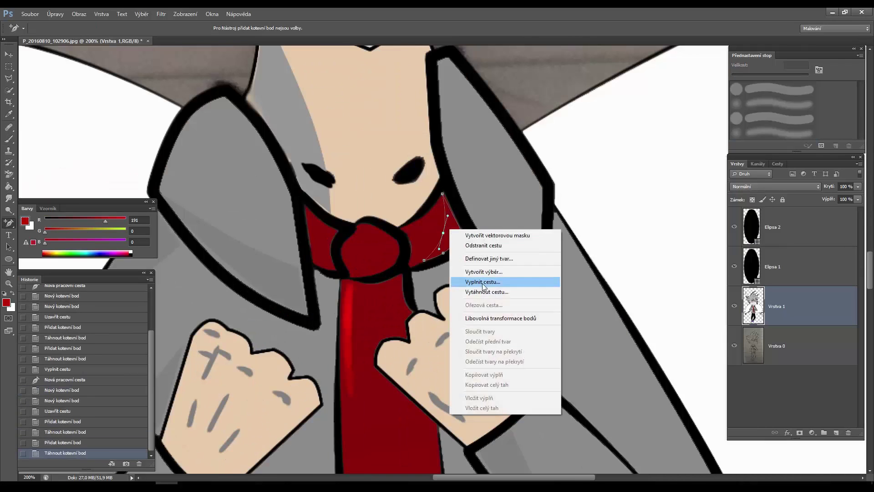
Step: Fill the path at the right end of the tie's neckband with the red foreground colour (RGB 191, 0, 0)
click(497, 279)
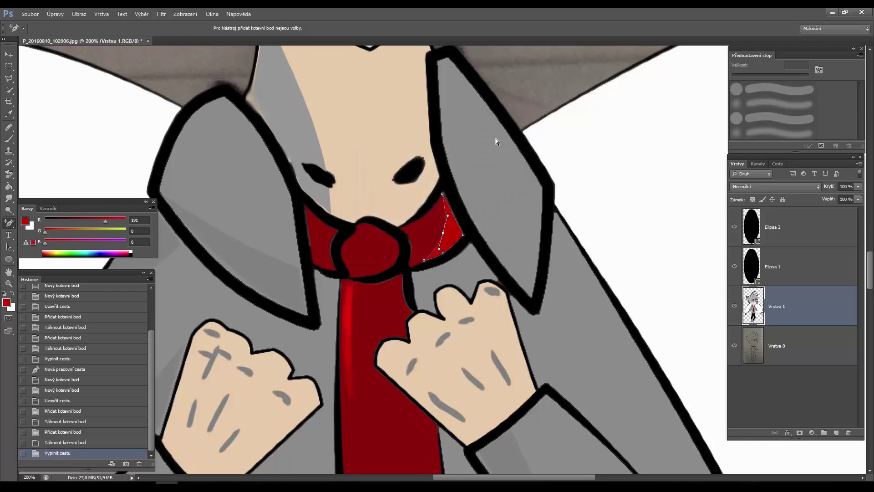
Step: Trace a narrow closed triangular Pen path down the tie's left edge, starting just below the knot
scroll(360, 244, down, 3)
scroll(352, 295, up, 2)
scroll(352, 298, up, 1)
key(p)
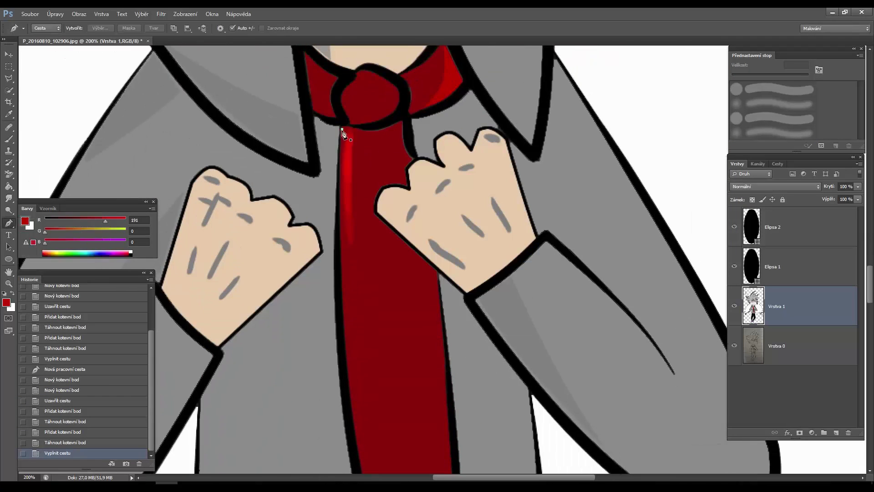
click(341, 129)
click(345, 332)
click(374, 132)
click(342, 128)
Step: Add anchor points to the triangular path and curve its outer and inner edges to follow the tie's left side
drag(9, 222, 50, 241)
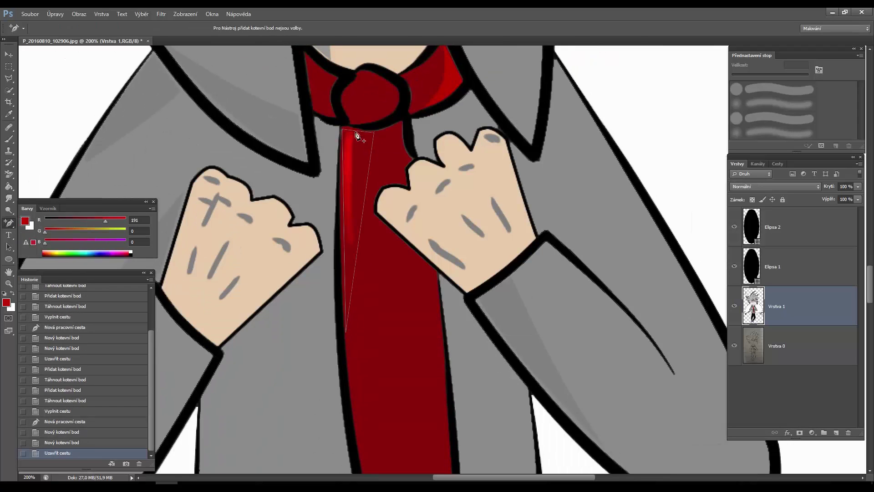
drag(341, 191, 340, 182)
click(340, 236)
drag(340, 236, 341, 235)
click(364, 198)
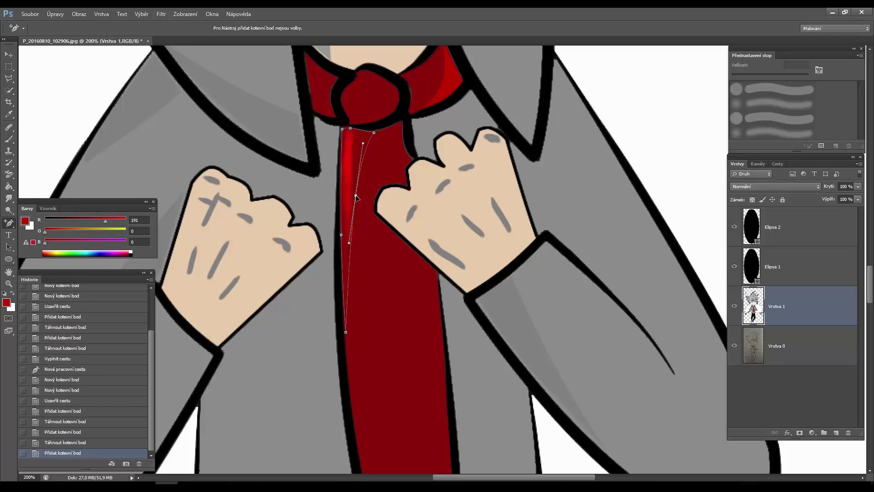
drag(364, 199, 359, 198)
Step: Fill the path along the tie's upper left edge with the red foreground colour
right_click(346, 204)
click(383, 257)
scroll(390, 218, down, 8)
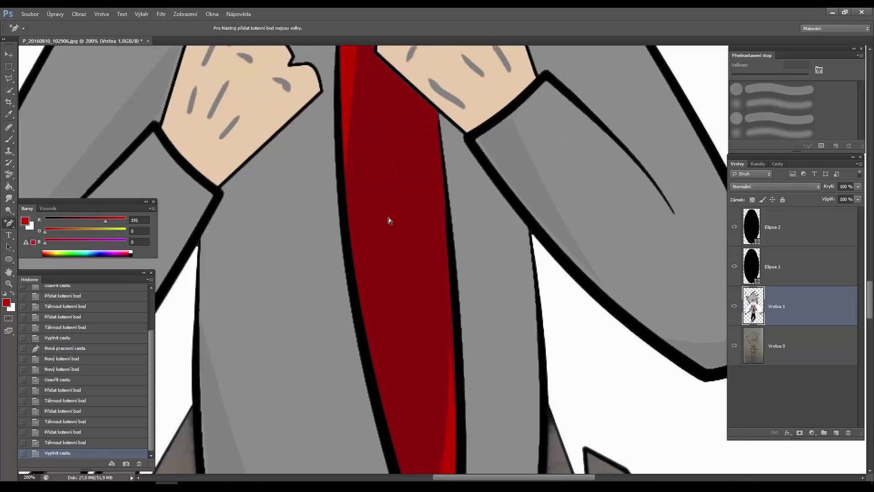
Step: Try darkening the tie beside its highlight with the Burn tool at 50% exposure and stroking the highlight's path
scroll(390, 219, up, 5)
click(9, 210)
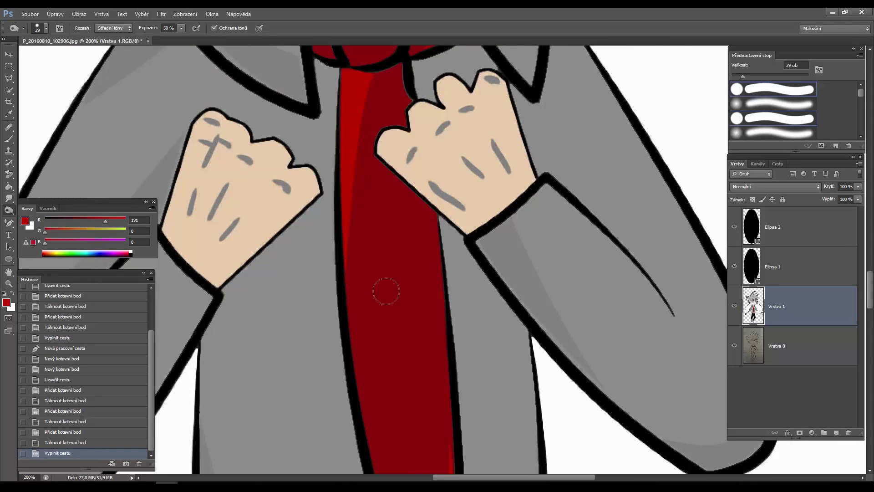
drag(387, 209, 364, 304)
drag(359, 320, 365, 378)
key(ctrl+alt+z)
key(ctrl+alt+z)
key(Return)
scroll(259, 305, up, 3)
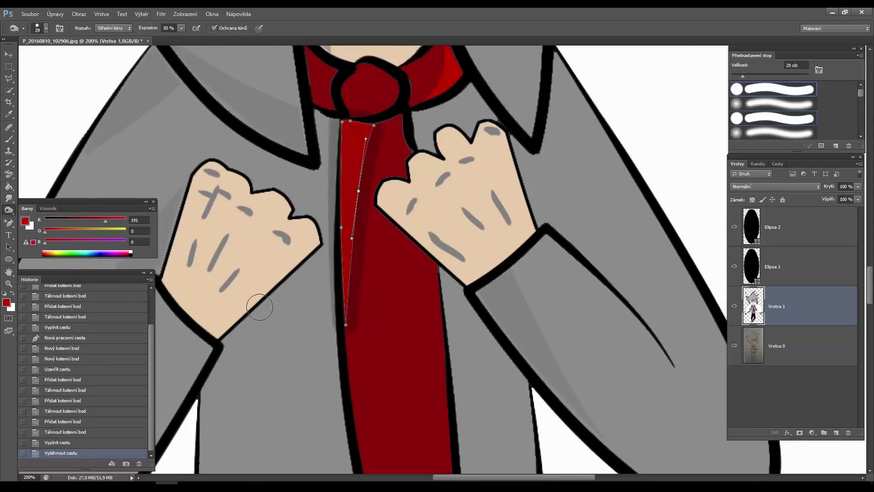
scroll(386, 405, up, 3)
key(ctrl+z)
Step: Try short Burn strokes around the lower end of the tie's highlight, and undo them
drag(360, 269, 364, 396)
drag(348, 319, 360, 391)
drag(361, 389, 364, 414)
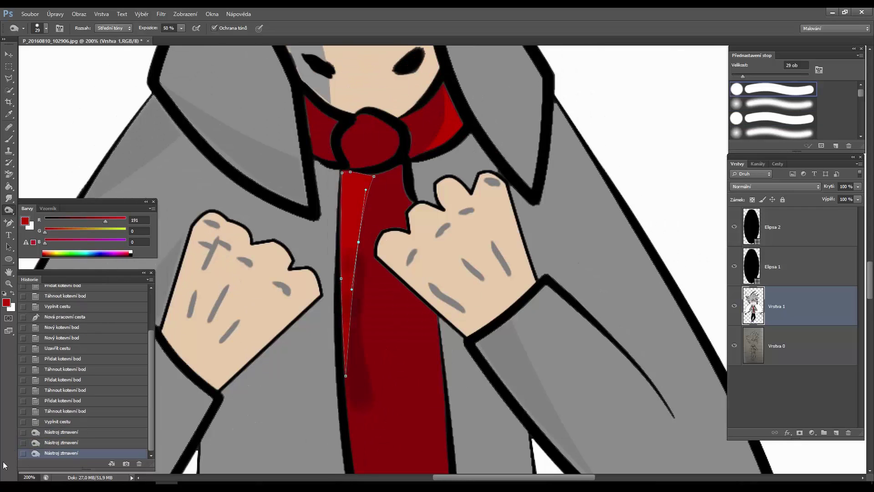
key(ctrl+alt+z)
key(ctrl+alt+z)
key(ctrl+alt+z)
Step: Try darkening the tie below the knot with a 45-pixel textured brush tip
right_click(403, 199)
double_click(431, 247)
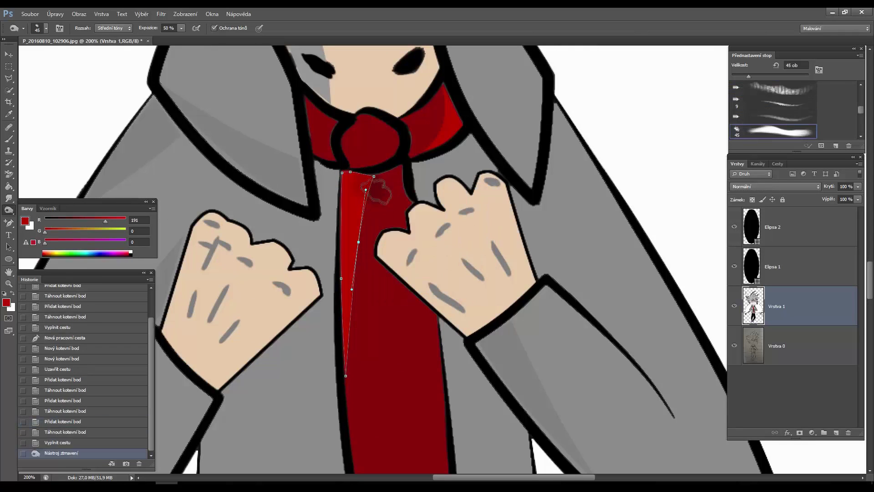
scroll(254, 358, down, 3)
scroll(296, 195, up, 6)
scroll(296, 196, up, 3)
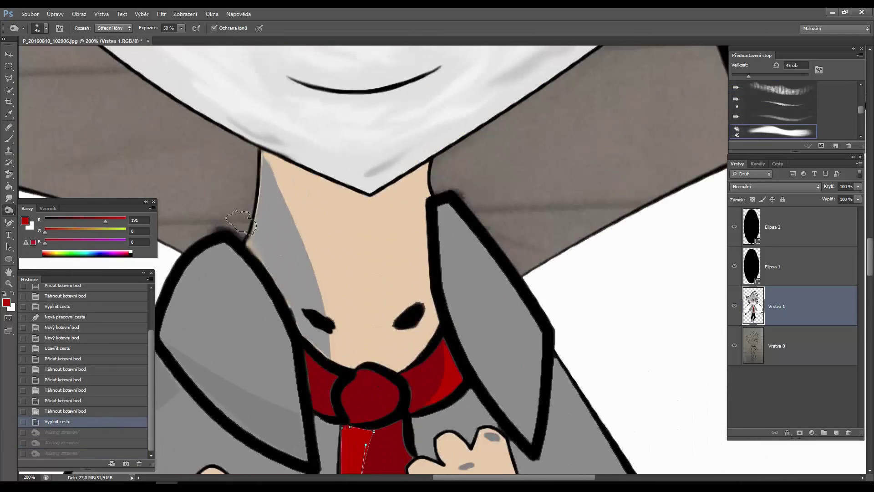
Step: Set the foreground colour to dark grey 3f3f3f
key(z)
alt+click(372, 400)
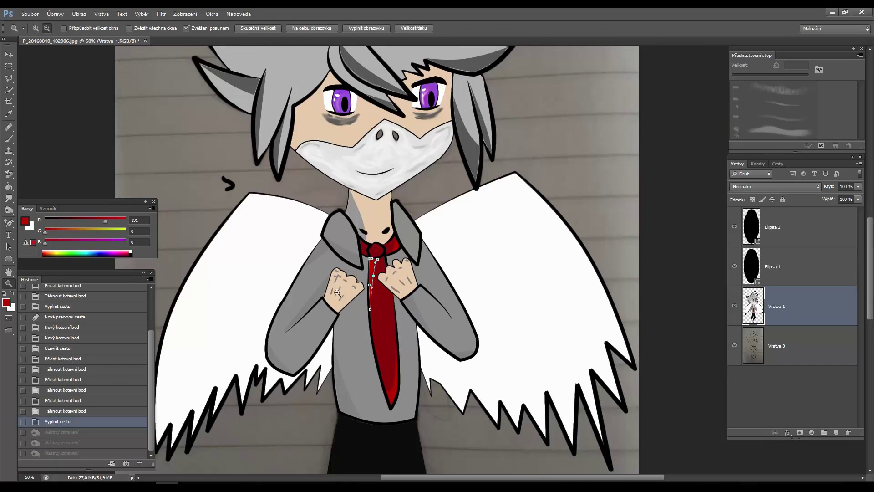
key(p)
scroll(418, 195, up, 3)
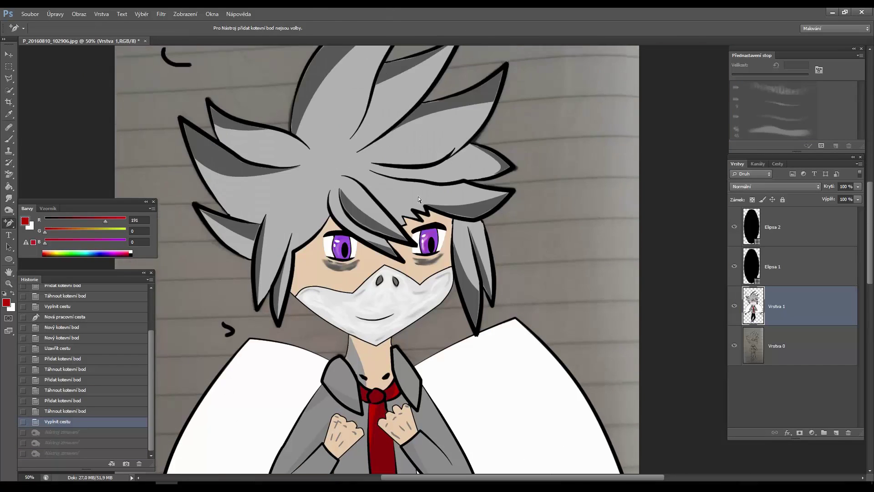
scroll(444, 180, down, 10)
scroll(409, 309, up, 5)
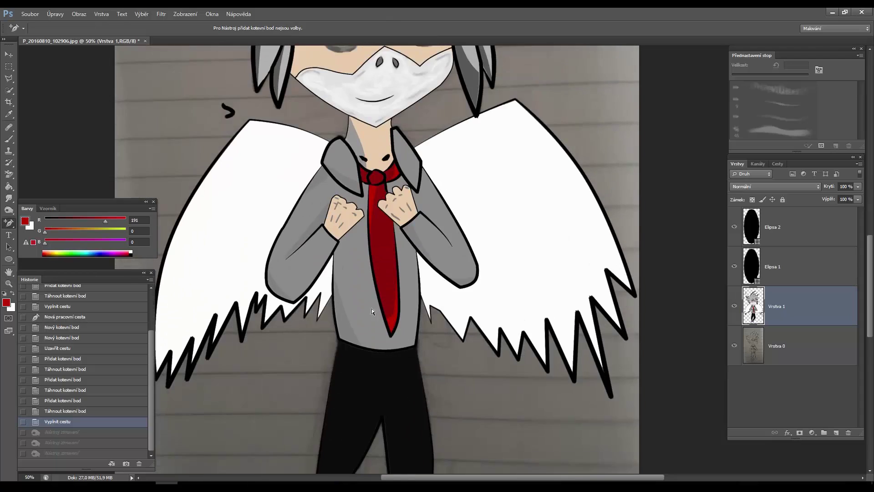
scroll(372, 307, down, 2)
click(55, 219)
click(25, 220)
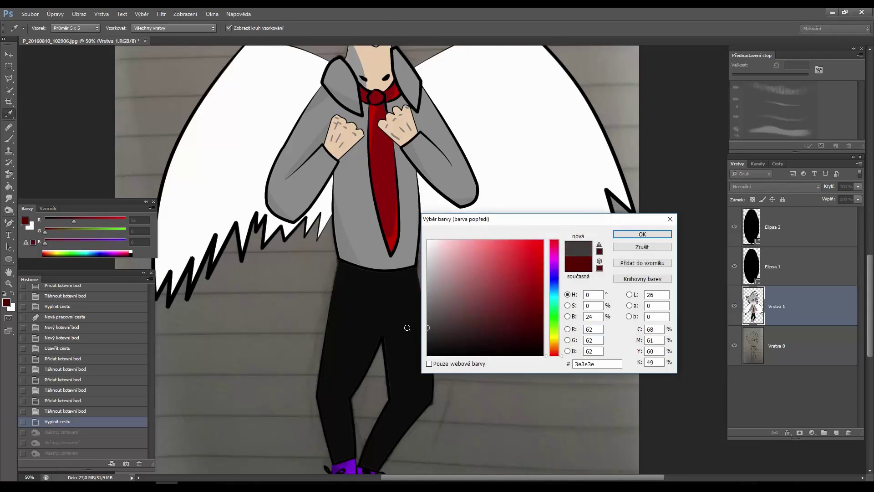
text(3f3f3f)
key(Return)
Step: Trace a closed triangular Pen path at the trousers' upper left corner below the shirt hem, and curve its inner edge with added anchor points
right_click(10, 224)
click(49, 221)
click(341, 266)
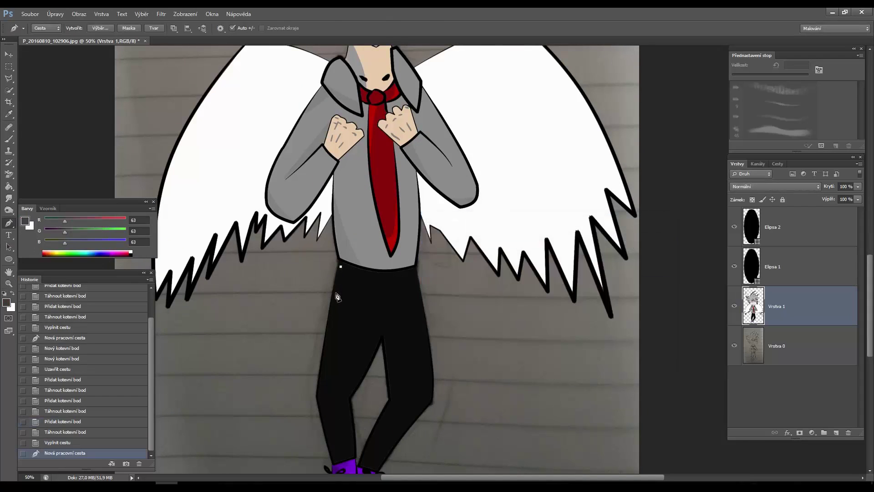
click(327, 337)
click(370, 273)
click(342, 266)
key(plus)
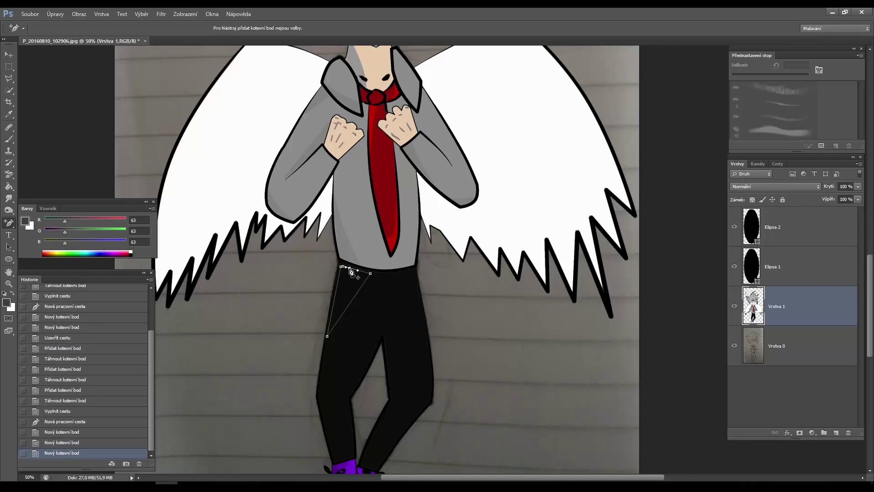
click(355, 268)
drag(334, 301, 344, 288)
Step: Try filling the trouser path with the dark grey foreground colour (RGB 63, 63, 63), and undo the fill
right_click(344, 288)
click(364, 359)
click(506, 135)
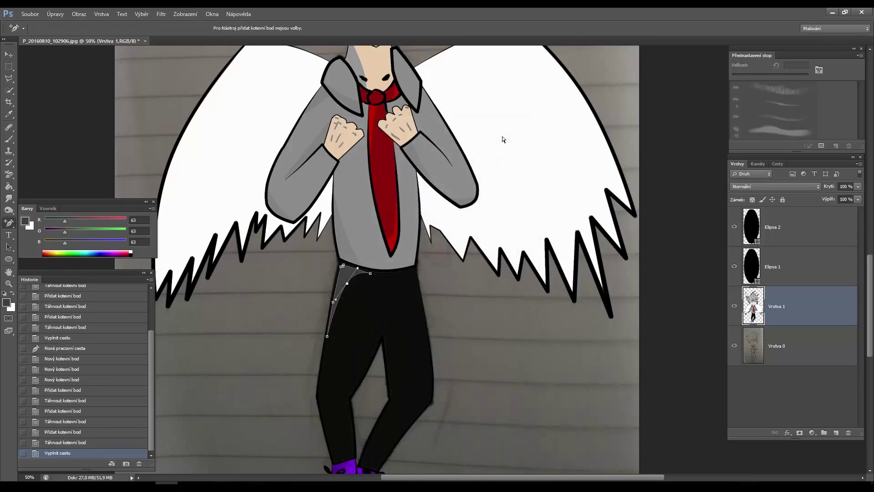
scroll(495, 228, down, 5)
click(69, 442)
Step: Set the foreground colour to RGB 38, 38, 38 and fill the path at the trousers' upper left corner
click(25, 221)
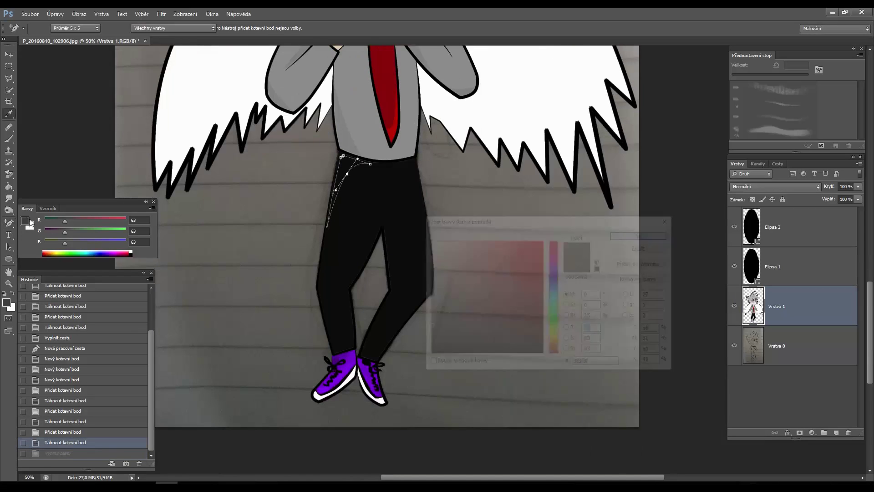
click(426, 335)
click(641, 226)
right_click(346, 172)
click(364, 243)
click(505, 135)
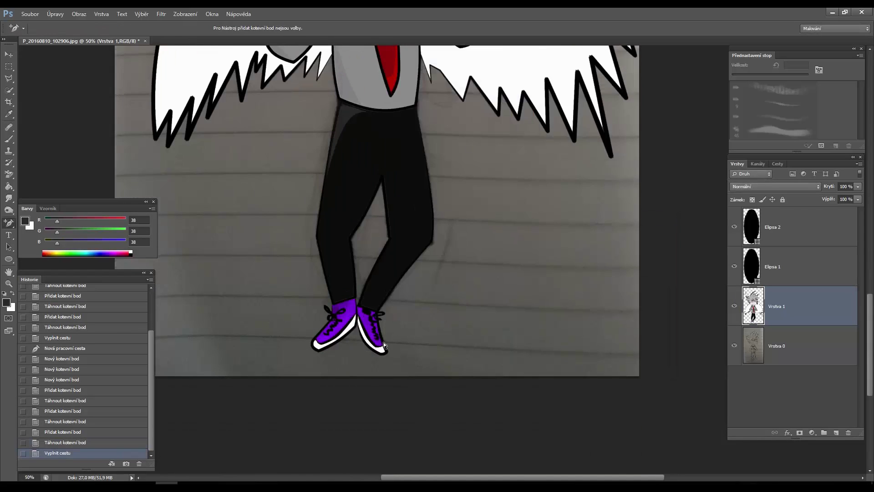
Step: Trace a narrow closed Pen path along the inner edge of the right lower leg, from the knee to the shoe
scroll(402, 317, up, 2)
right_click(9, 222)
click(49, 221)
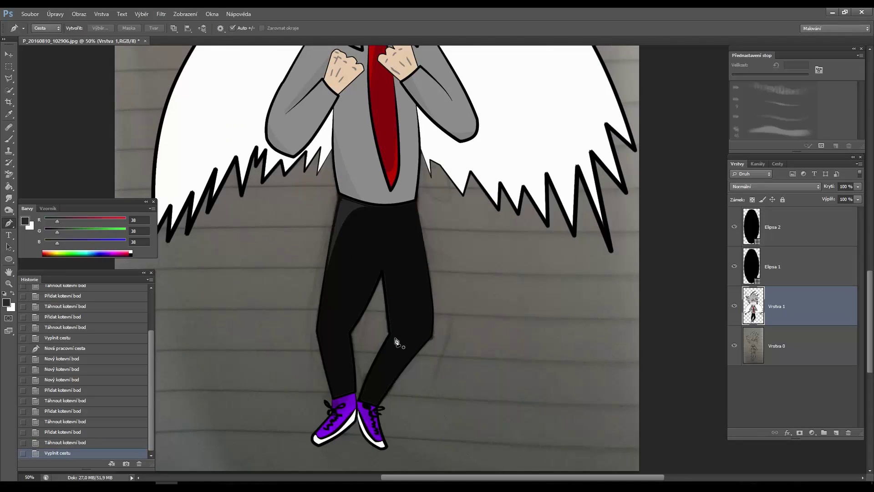
click(392, 338)
click(360, 401)
click(363, 402)
click(391, 338)
Step: Curve the lower-leg path with added anchor points and fill it with the dark grey foreground colour (RGB 38, 38, 38)
right_click(8, 223)
click(63, 239)
drag(382, 360, 361, 401)
click(366, 401)
click(63, 444)
drag(371, 404, 372, 406)
right_click(369, 408)
click(418, 259)
click(499, 120)
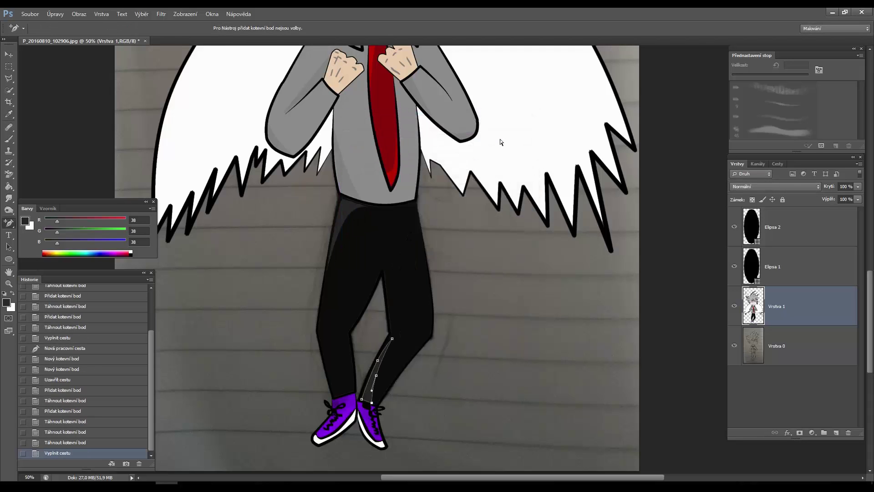
scroll(437, 328, down, 1)
scroll(437, 326, up, 1)
drag(346, 398, 441, 275)
scroll(355, 190, down, 1)
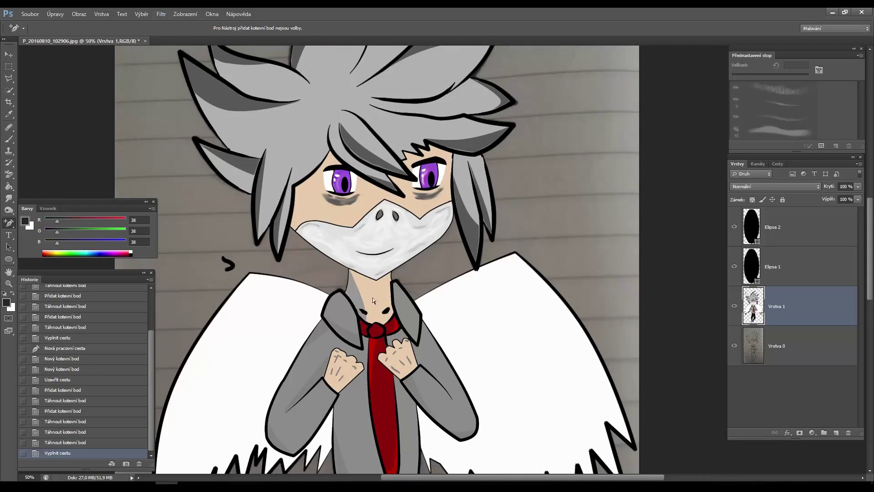
key(p)
key(ctrl+z)
scroll(377, 259, down, 4)
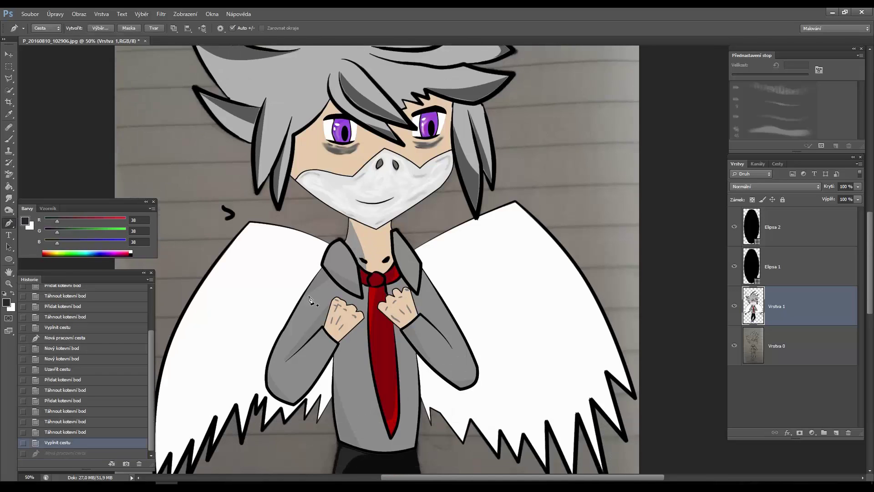
scroll(377, 260, up, 4)
Step: Try shading the left wing with 45-pixel Burn tool strokes at 50% exposure
click(9, 210)
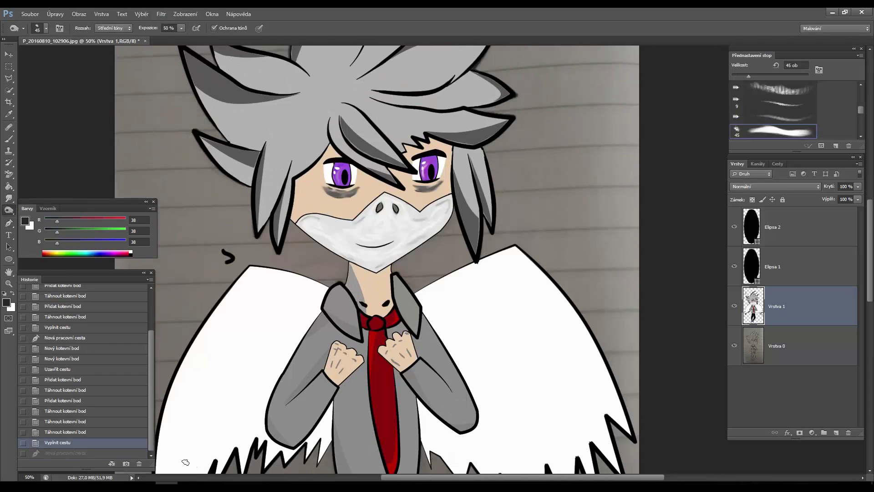
scroll(185, 462, down, 2)
click(172, 404)
drag(172, 404, 276, 288)
click(186, 427)
click(202, 434)
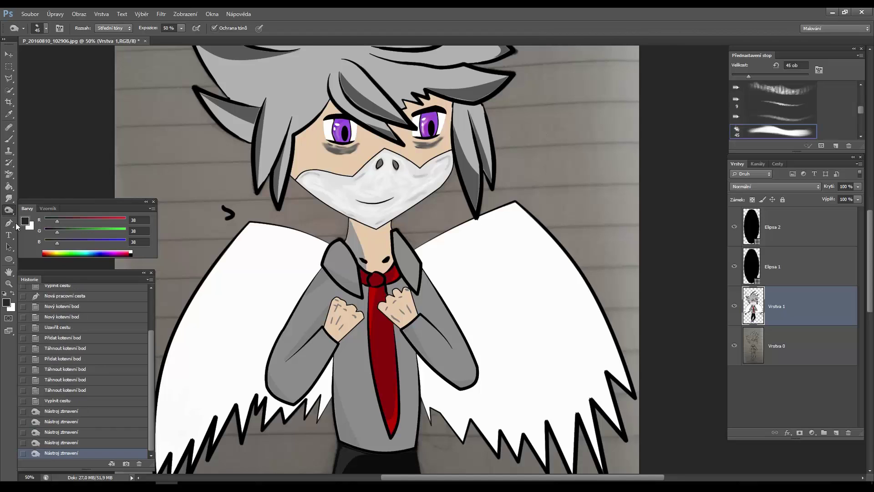
Step: Set the foreground colour to RGB 203, 203, 203 and try further Burn strokes on the wings
click(25, 222)
click(417, 267)
key(Return)
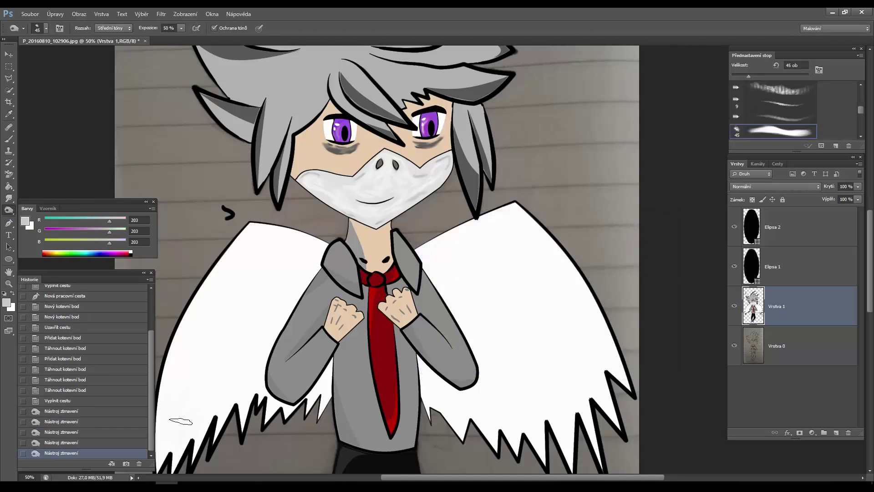
click(181, 425)
click(550, 332)
scroll(864, 103, up, 2)
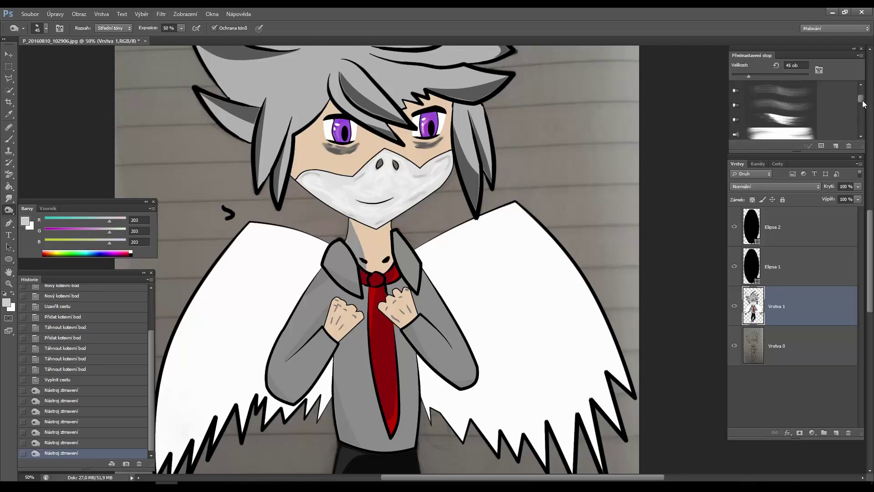
click(175, 396)
Step: Set the foreground colour to RGB 159, 159, 159 and try Burn strokes on the left wing with a tapered 45-pixel tip
click(25, 221)
key(Return)
click(175, 409)
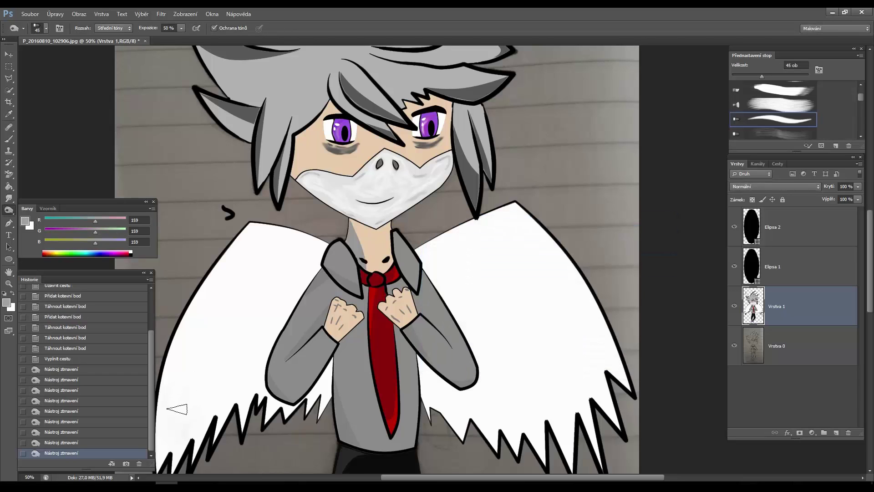
click(182, 387)
click(191, 362)
click(183, 370)
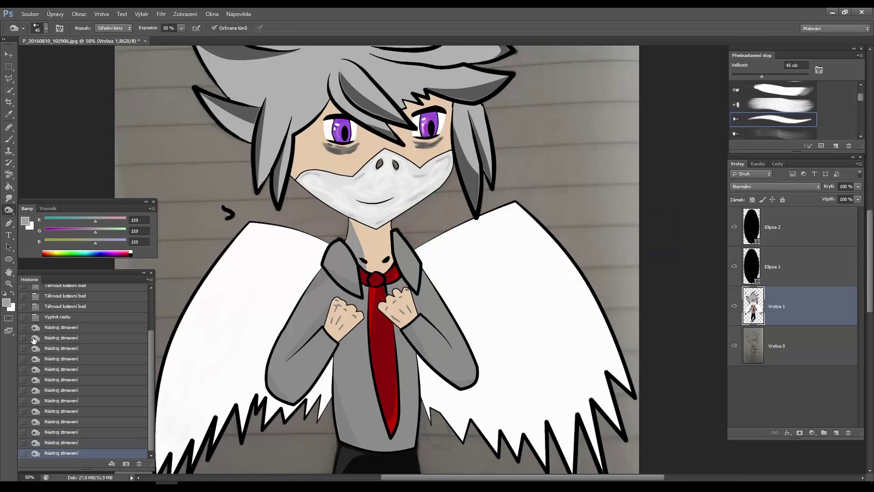
Step: Fill both wings with light grey (RGB 208, 208, 208) using the Paint Bucket
click(9, 186)
click(239, 362)
click(25, 221)
key(Return)
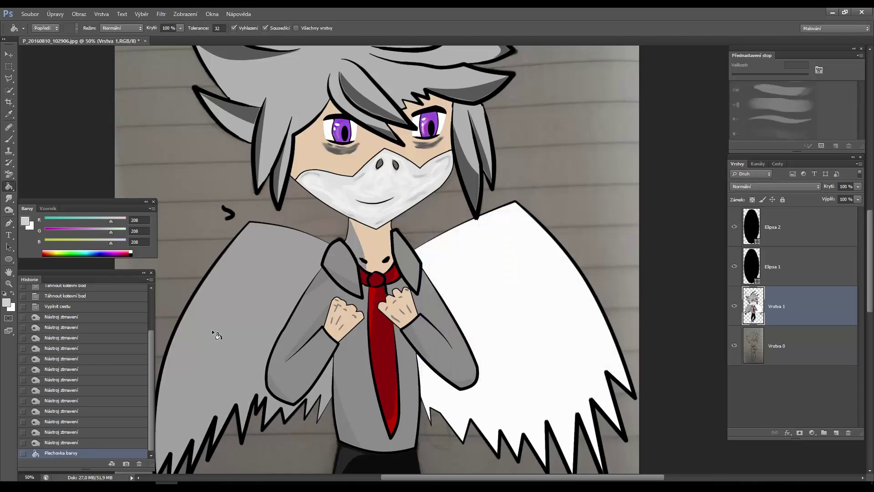
click(216, 335)
Step: Paint rows of feather strokes across the lower half of the left wing with a 7-pixel brush in near-white (RGB 249, 249, 249)
click(25, 221)
key(Return)
key(b)
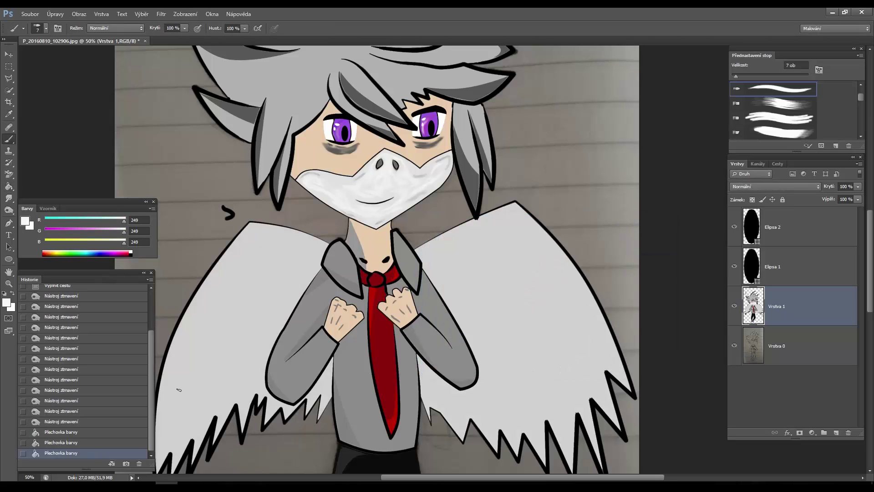
drag(167, 379, 158, 412)
drag(164, 391, 157, 466)
drag(181, 427, 165, 455)
drag(174, 387, 165, 420)
mouse_move(187, 399)
mouse_down()
mouse_move(166, 430)
mouse_move(178, 438)
mouse_up()
mouse_move(204, 413)
mouse_down()
mouse_move(188, 436)
mouse_move(193, 447)
mouse_up()
drag(171, 350, 165, 392)
mouse_move(195, 365)
mouse_down()
mouse_move(169, 401)
mouse_move(184, 407)
mouse_up()
mouse_move(210, 378)
mouse_down()
mouse_move(209, 400)
mouse_move(221, 393)
mouse_move(203, 418)
mouse_up()
mouse_move(225, 385)
mouse_down()
mouse_move(212, 413)
mouse_move(217, 423)
mouse_up()
drag(253, 378, 232, 414)
drag(196, 336, 179, 369)
drag(205, 340, 189, 380)
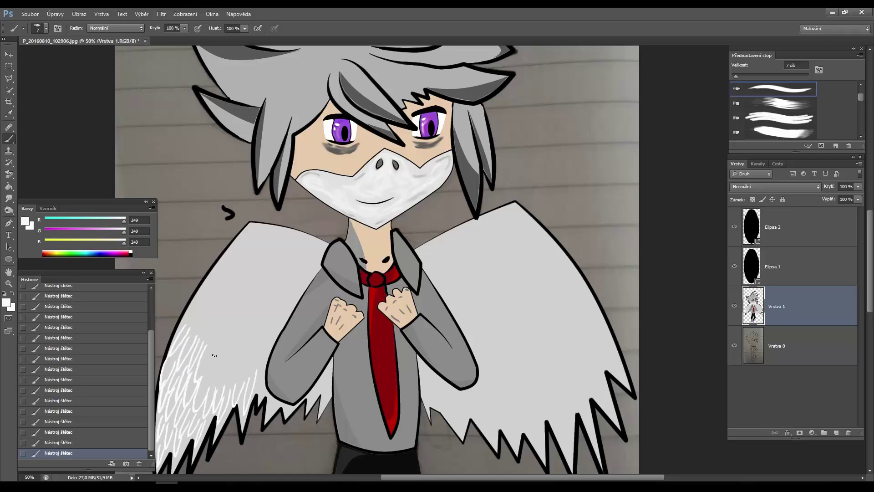
drag(226, 350, 204, 386)
drag(235, 354, 222, 386)
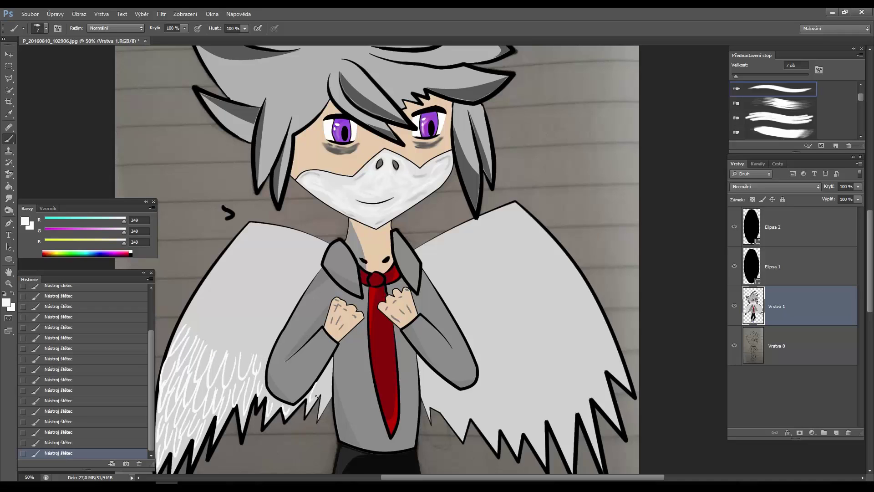
Step: Continue the rows of near-white feather strokes over the upper half of the left wing, up to its top edge
drag(212, 287, 186, 324)
mouse_move(225, 299)
mouse_down()
mouse_move(195, 335)
mouse_move(209, 343)
mouse_up()
drag(246, 314, 222, 350)
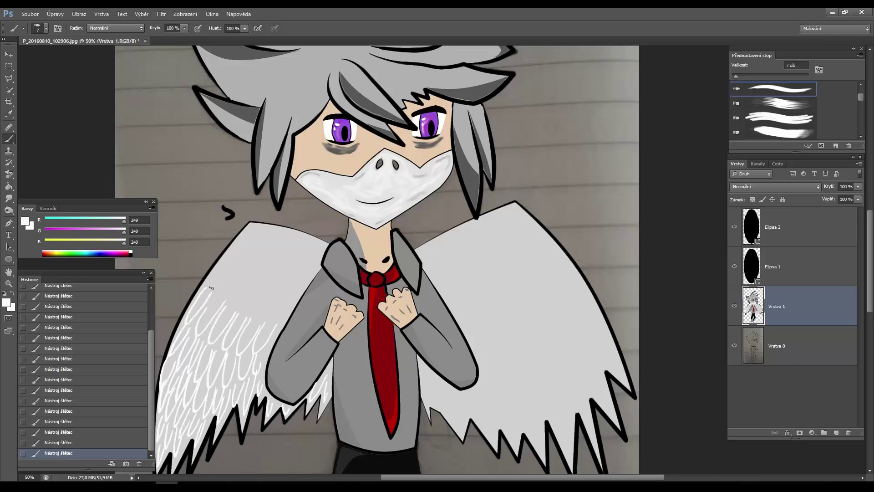
drag(232, 261, 204, 290)
mouse_move(240, 267)
mouse_down()
mouse_move(214, 297)
mouse_move(228, 307)
mouse_up()
drag(271, 286, 242, 320)
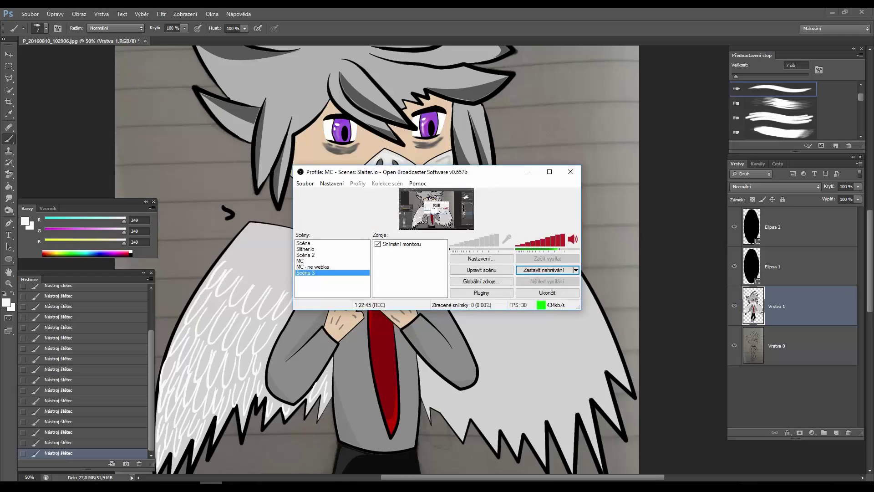
mouse_move(253, 236)
mouse_down()
mouse_move(223, 261)
mouse_move(232, 272)
mouse_up()
drag(277, 250, 245, 289)
drag(304, 262, 275, 293)
drag(314, 265, 294, 289)
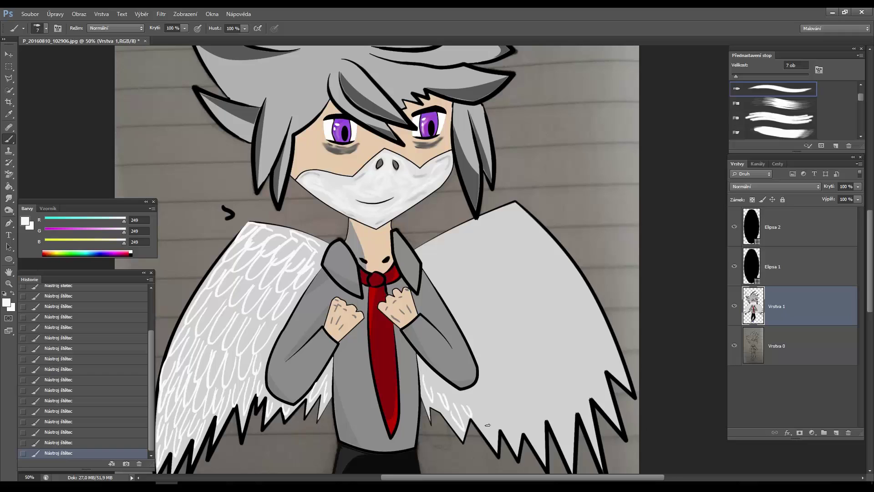
Step: Paint rows of near-white feather strokes over the lower part of the right wing and up along its outer edge
drag(503, 408, 511, 409)
drag(515, 406, 523, 408)
drag(528, 408, 535, 409)
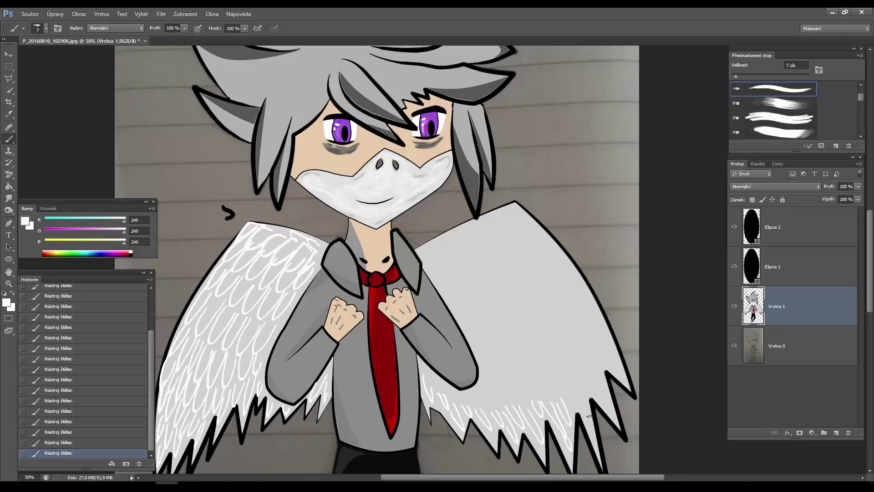
drag(592, 338, 608, 323)
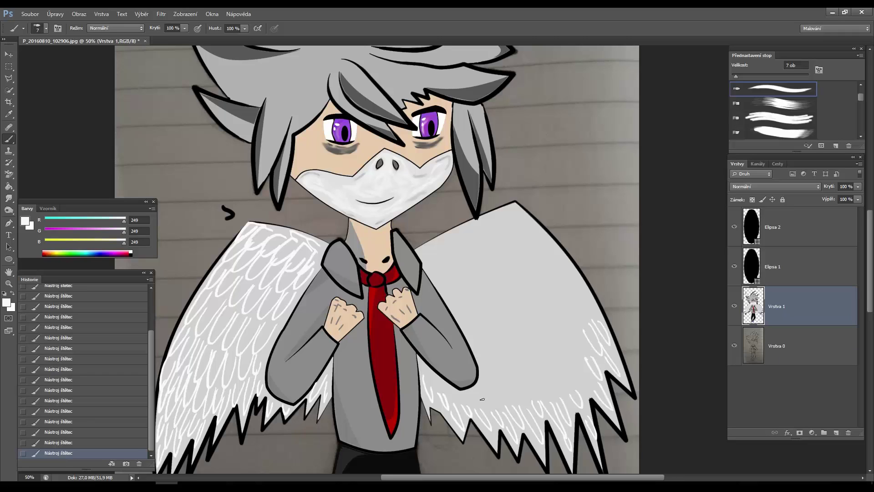
mouse_move(478, 407)
mouse_down()
mouse_move(505, 404)
mouse_move(524, 393)
mouse_move(527, 363)
mouse_move(578, 376)
mouse_move(565, 332)
mouse_move(578, 319)
mouse_up()
drag(587, 285, 571, 342)
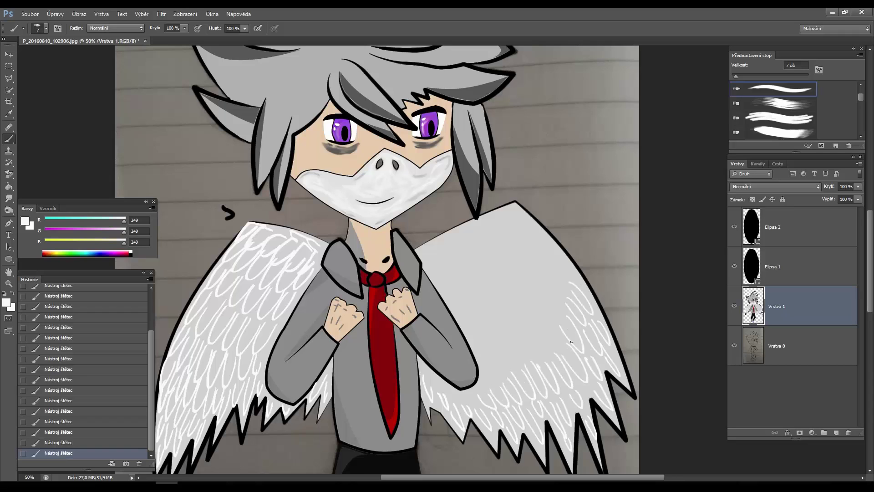
Step: Extend the near-white feather strokes across the rest of the right wing, up to its top edge
mouse_move(491, 390)
mouse_down()
mouse_move(497, 370)
mouse_move(527, 360)
mouse_move(543, 310)
mouse_move(558, 318)
mouse_move(572, 302)
mouse_move(569, 255)
mouse_up()
mouse_move(486, 341)
mouse_down()
mouse_move(520, 332)
mouse_move(516, 292)
mouse_up()
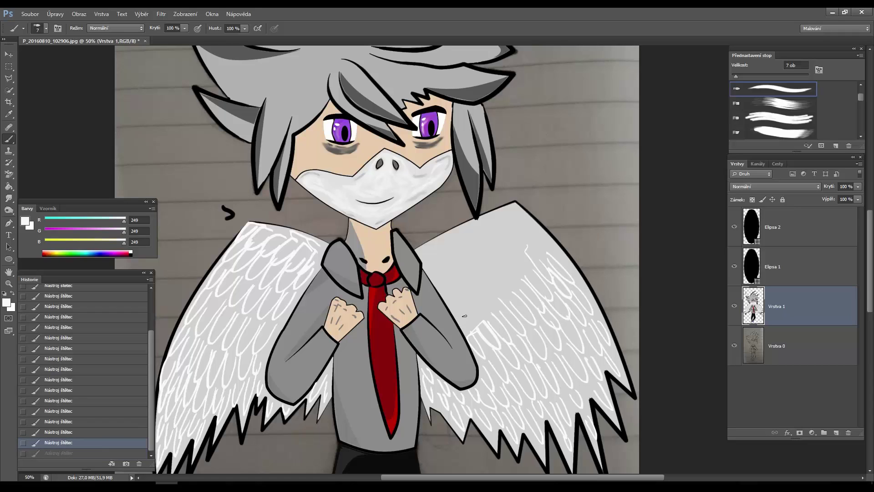
mouse_move(455, 332)
mouse_down()
mouse_move(486, 305)
mouse_move(504, 246)
mouse_move(480, 243)
mouse_move(450, 285)
mouse_up()
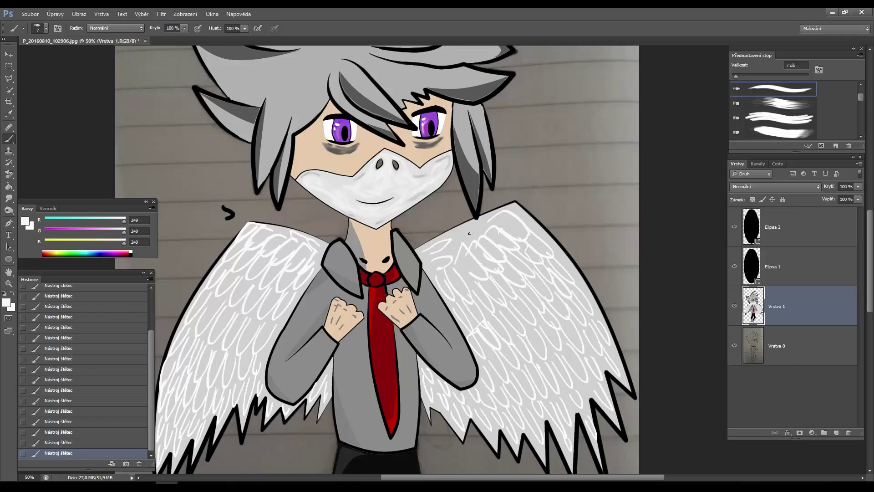
Step: Start a Pen tool path for the hair shadow on the left cheek, from the hairline's peak down to the mask and back up
key(z)
click(407, 155)
click(407, 155)
click(407, 155)
key(p)
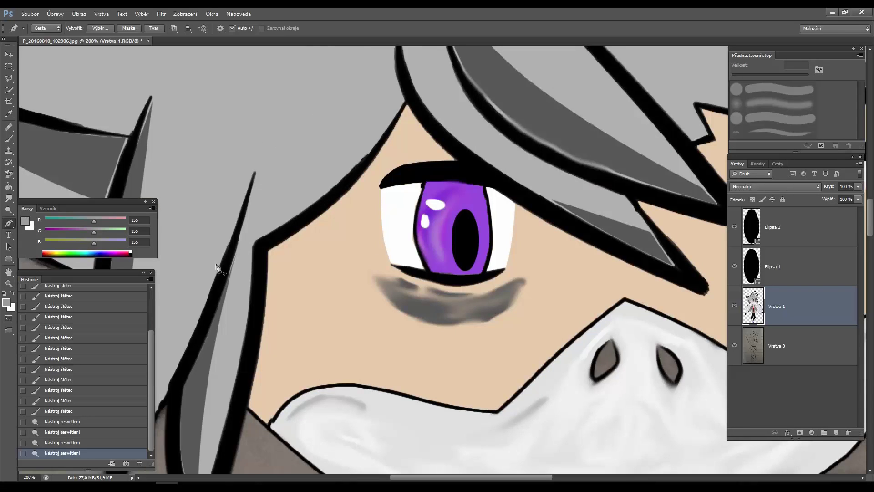
click(407, 108)
click(303, 266)
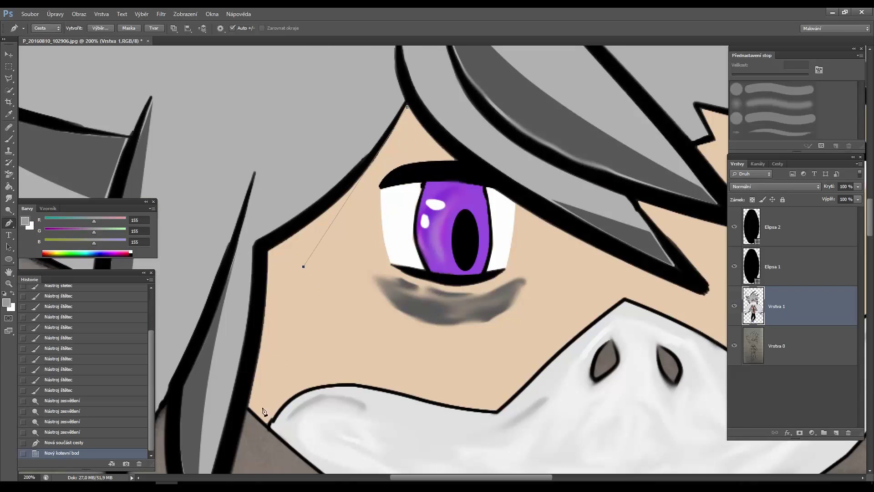
click(268, 424)
click(249, 407)
click(269, 250)
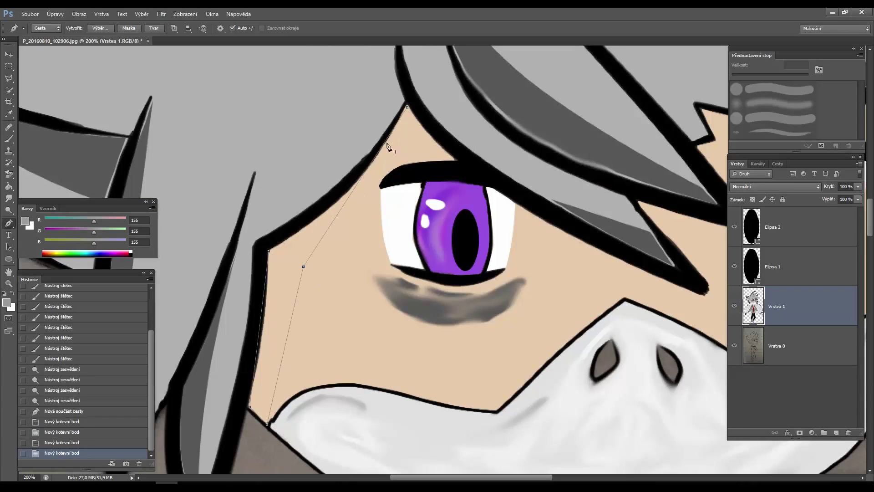
Step: Run the cheek shadow path back along the hairline and close it at the hairline's peak
click(367, 173)
click(364, 175)
click(365, 175)
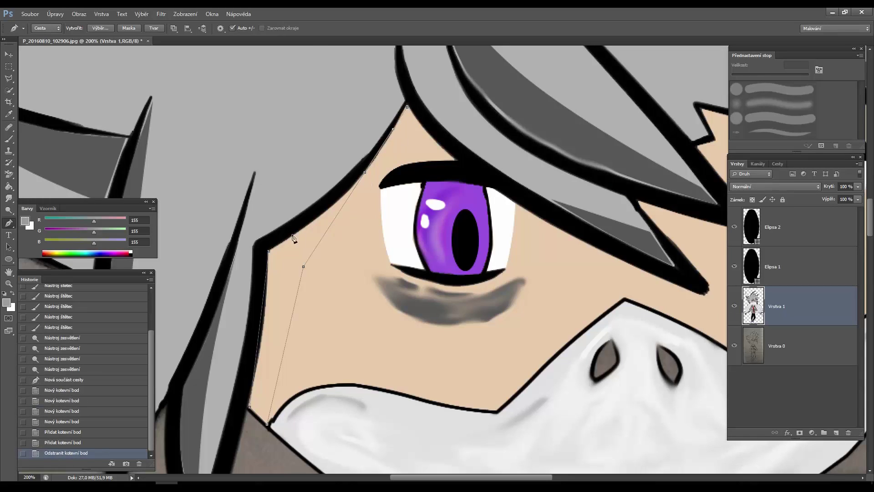
click(364, 175)
click(362, 176)
key(ctrl+z)
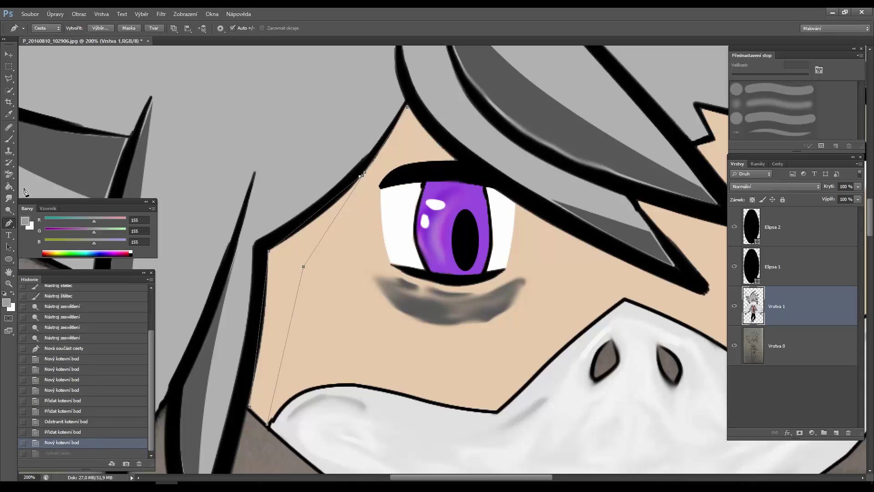
click(406, 108)
Step: Add anchor points to the cheek shadow path and shift them so it follows the hair outline and curves down the cheek
drag(8, 223, 50, 240)
click(329, 223)
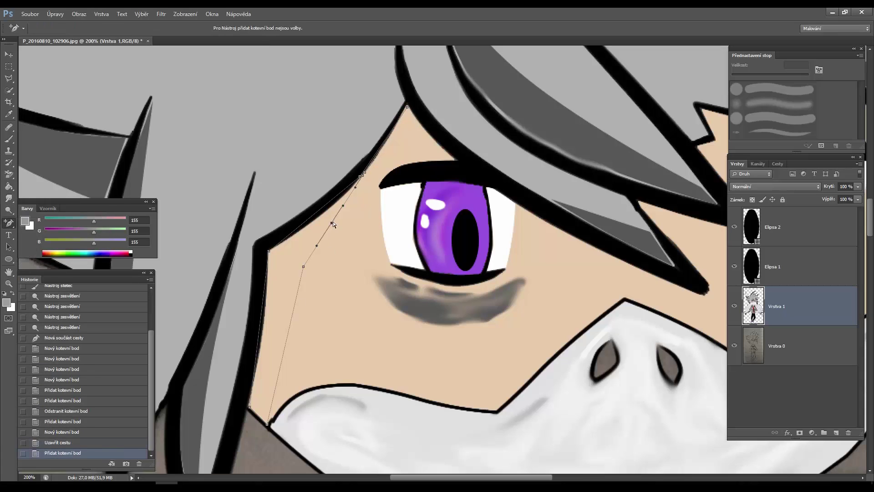
mouse_move(327, 223)
mouse_down()
mouse_move(322, 214)
mouse_move(325, 227)
mouse_up()
drag(380, 156, 392, 141)
drag(285, 383, 262, 332)
click(268, 376)
drag(268, 376, 263, 374)
click(287, 255)
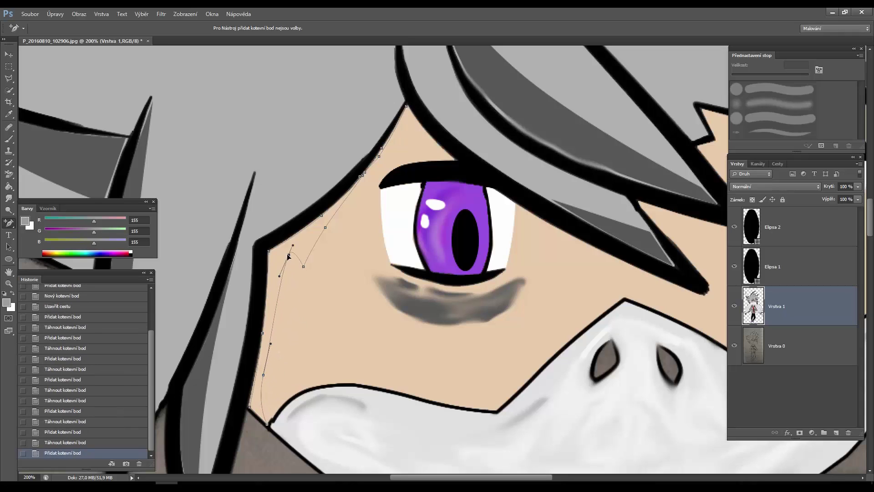
drag(286, 256, 308, 242)
click(306, 240)
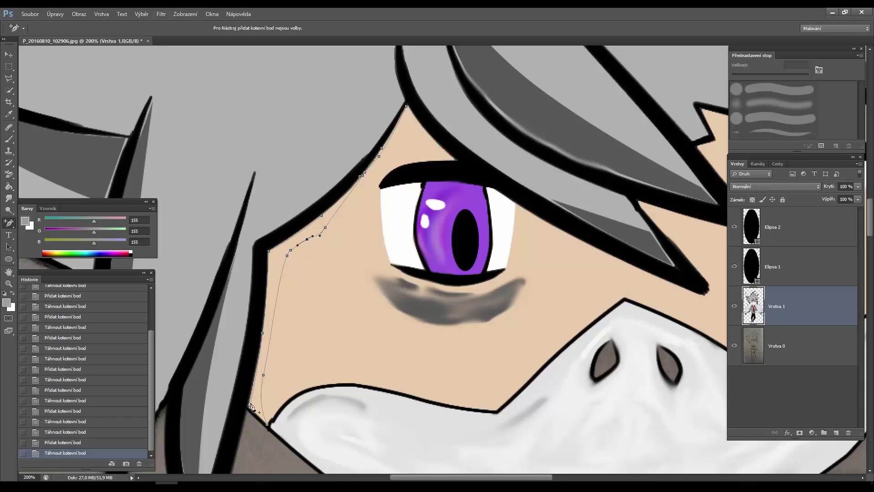
click(256, 394)
drag(256, 394, 251, 391)
Step: Try filling the cheek shadow path with the foreground grey (RGB 155, 155, 155)
right_click(258, 402)
click(291, 255)
click(496, 138)
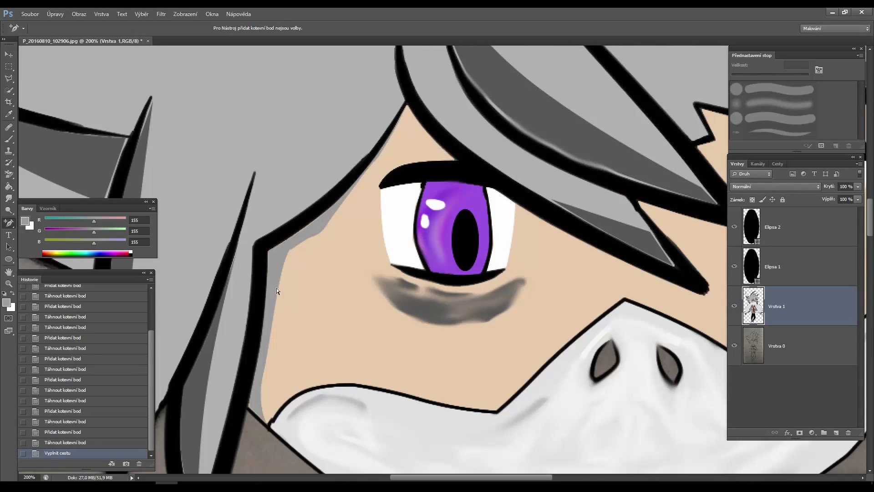
right_click(275, 287)
key(Escape)
key(ctrl+z)
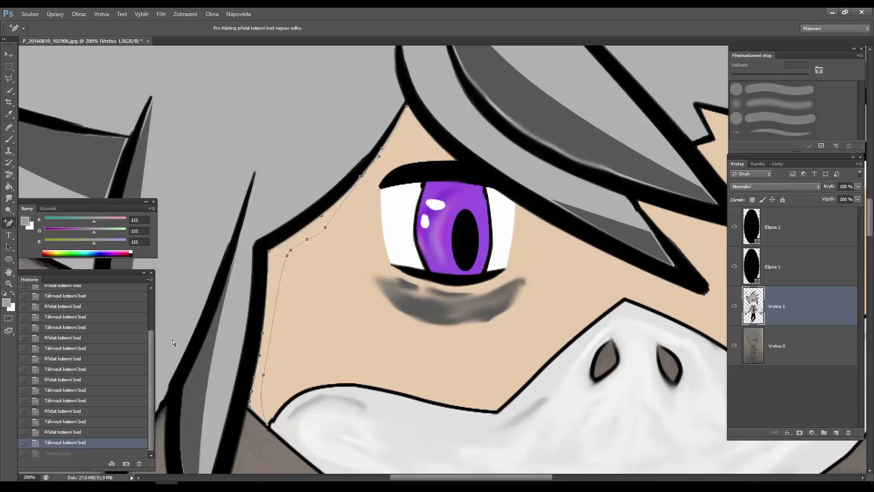
Step: Set the foreground colour to RGB 115, 115, 115 and fill the cheek shadow path with it
click(25, 222)
click(427, 301)
key(Return)
right_click(274, 253)
click(329, 304)
click(498, 139)
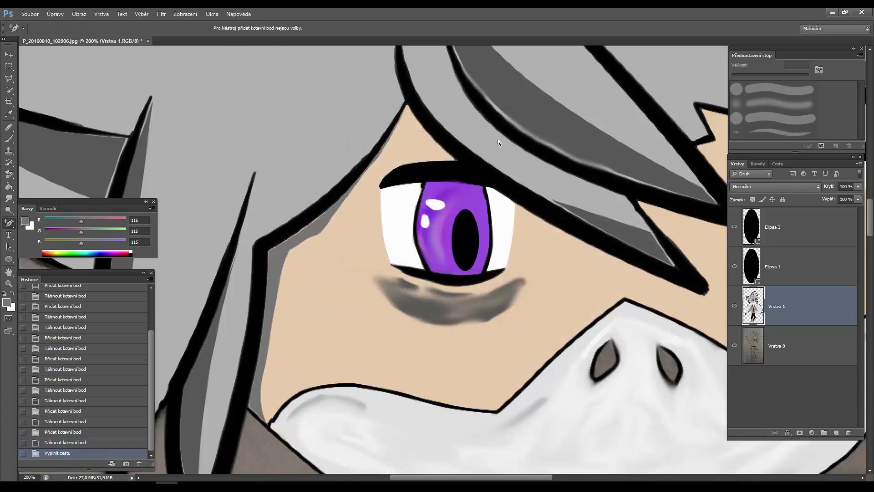
Step: Draw a Pen tool path for a shadow below the central hair strand, from beside the left eye to the mask
drag(498, 139, 551, 138)
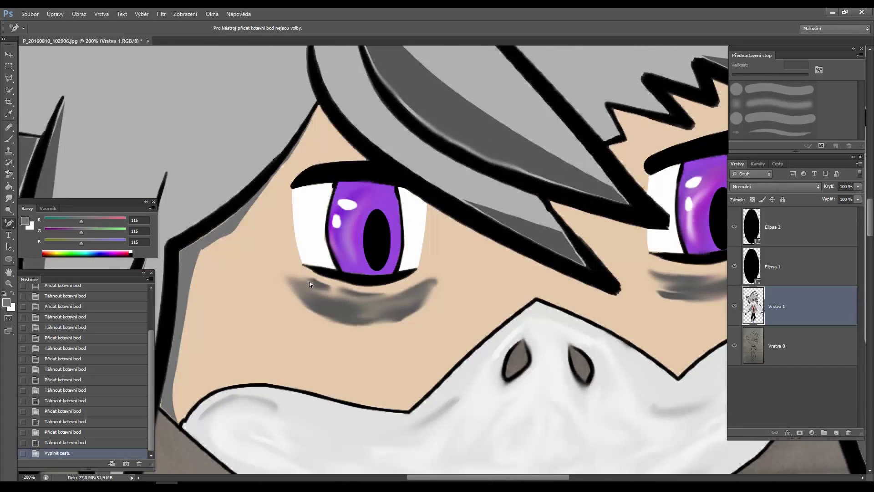
scroll(319, 287, down, 2)
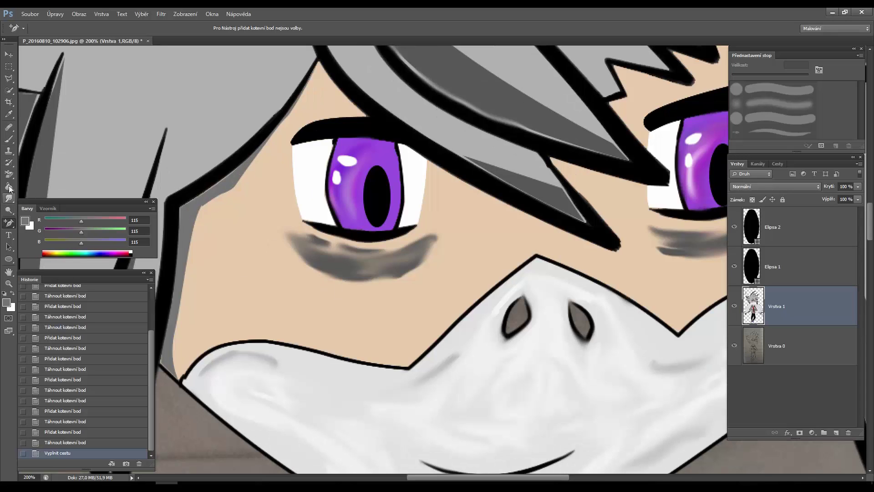
scroll(417, 372, down, 1)
scroll(417, 372, up, 2)
click(8, 223)
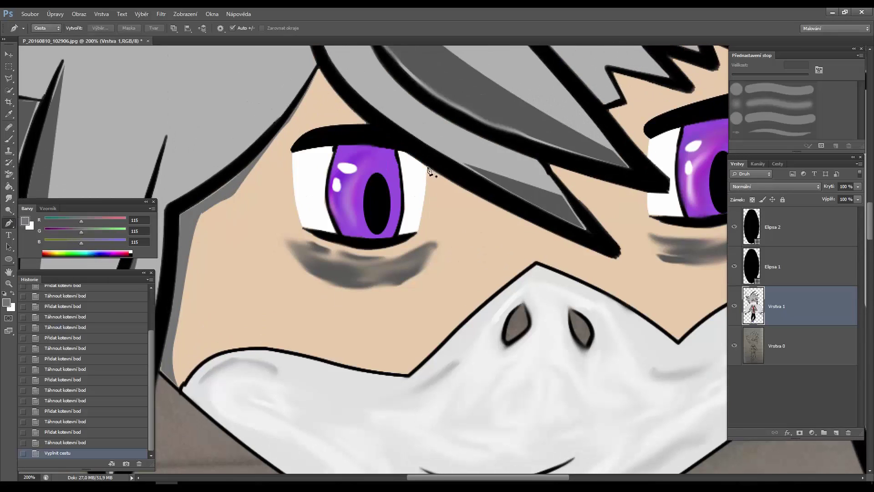
click(480, 232)
click(563, 301)
click(546, 231)
Step: Curve the shadow path below the hair strand with added anchor points and fill it with grey (RGB 115, 115, 115)
right_click(8, 222)
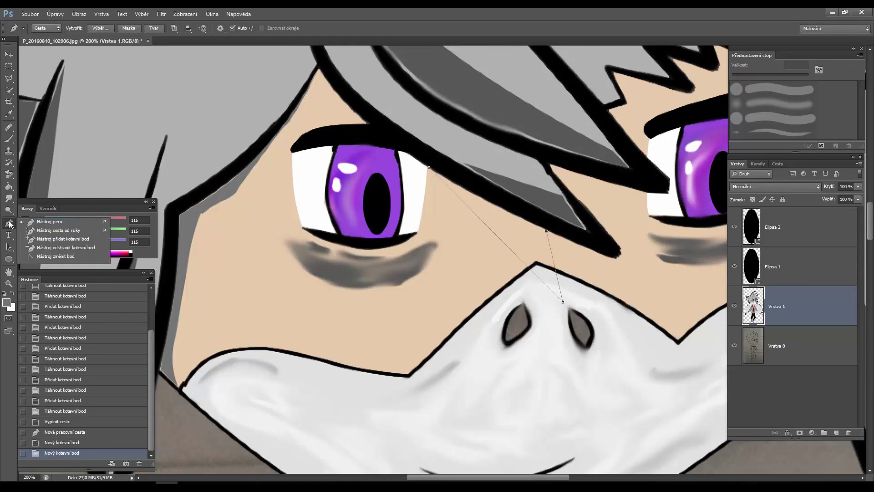
click(46, 242)
drag(562, 301, 616, 310)
drag(505, 214, 490, 249)
drag(565, 255, 579, 276)
right_click(509, 233)
click(556, 285)
key(Return)
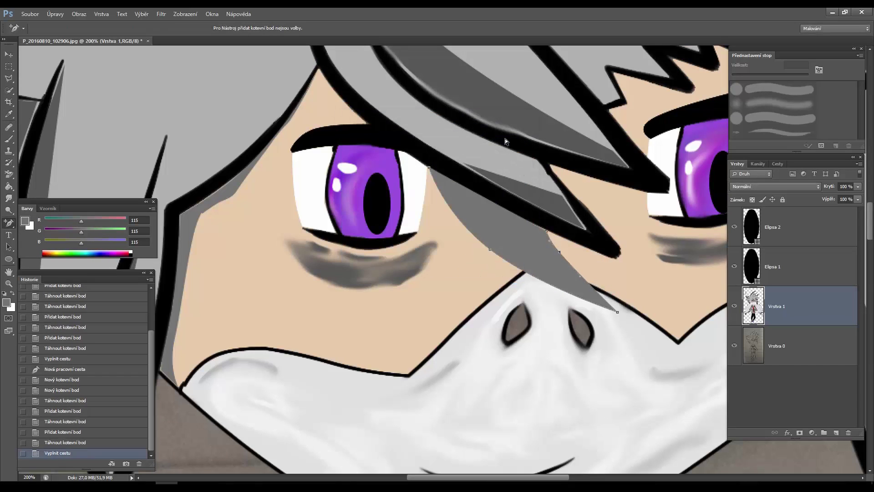
Step: Revert the fill below the hair strand, add a new layer and fill the shadow path on that layer
scroll(575, 275, right, 5)
scroll(568, 290, left, 3)
scroll(568, 290, up, 1)
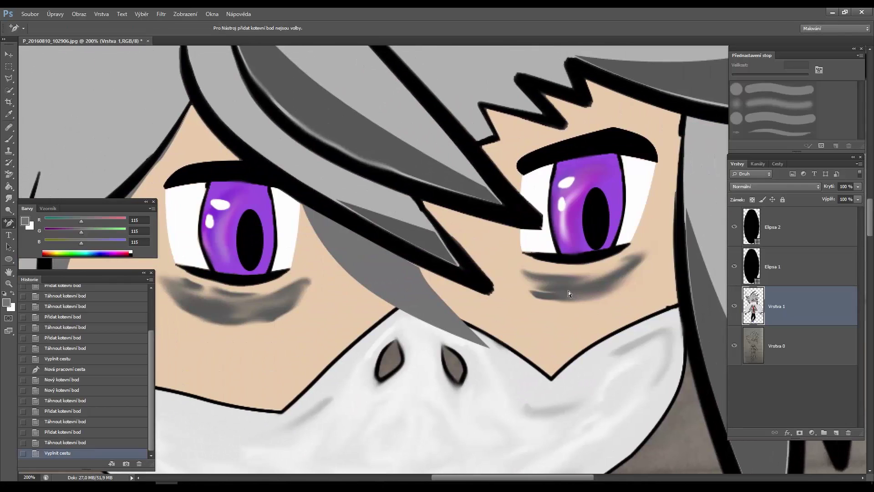
click(69, 442)
click(836, 432)
right_click(390, 277)
click(437, 329)
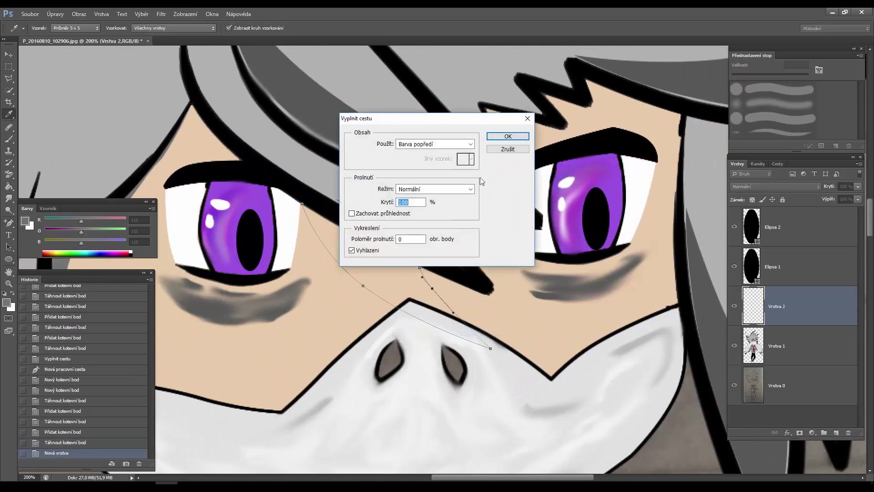
key(Return)
right_click(774, 319)
click(717, 176)
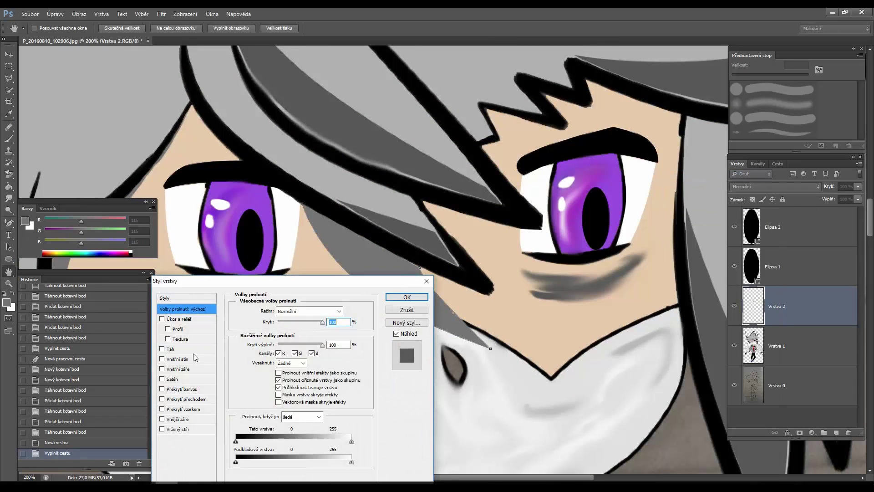
click(162, 389)
click(406, 309)
Step: Try the Soft Light, Screen and Multiply blending modes on the new shadow layer
click(773, 186)
click(747, 306)
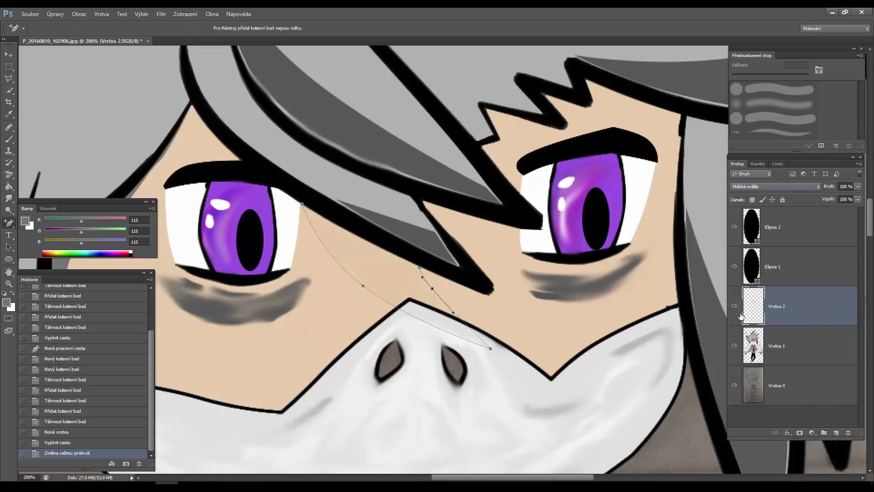
click(773, 186)
click(746, 313)
click(774, 186)
click(746, 275)
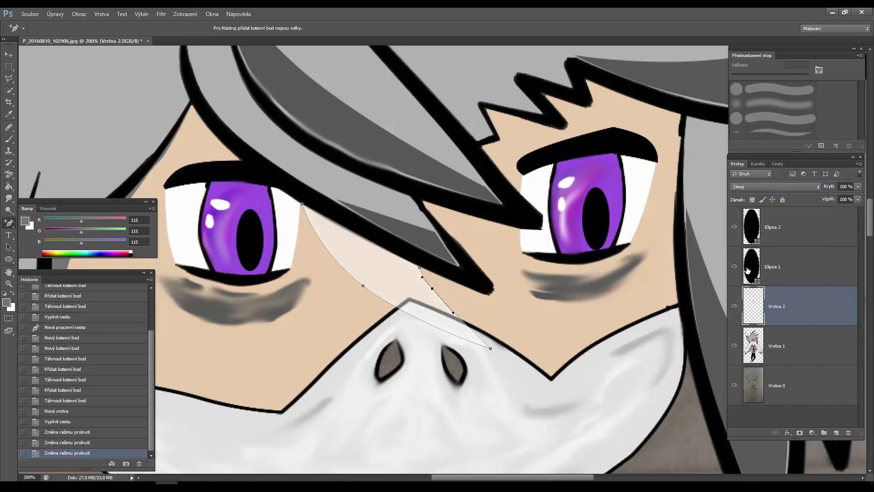
click(774, 186)
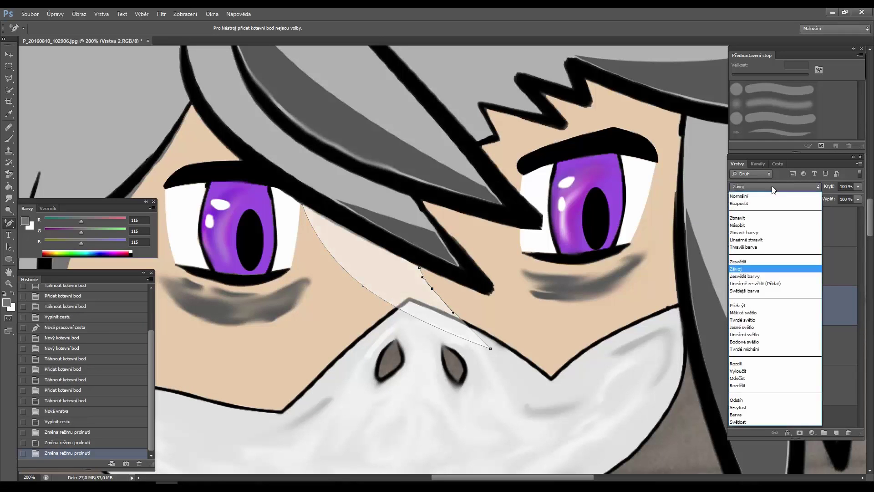
click(746, 228)
Step: Step back in the history to before the cheek shadow was filled, keeping its path, and add a new layer
scroll(410, 460, left, 5)
click(63, 338)
click(64, 317)
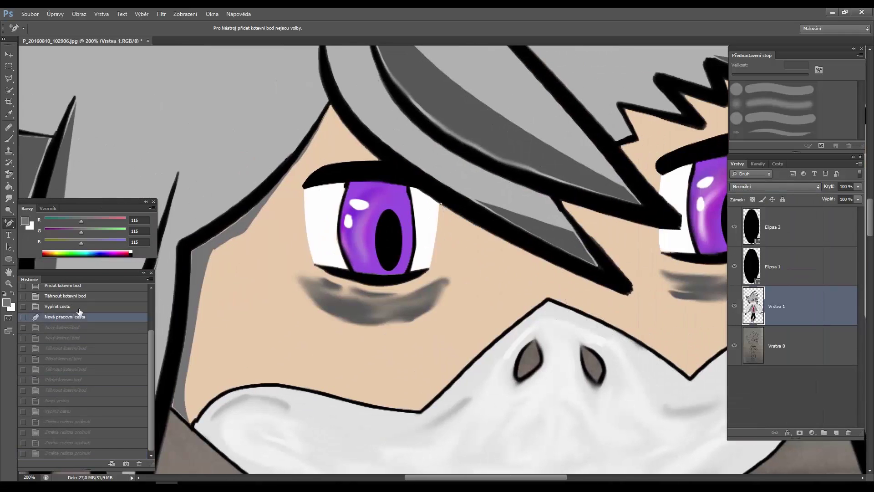
click(57, 306)
right_click(197, 289)
key(ctrl+alt+z)
right_click(194, 270)
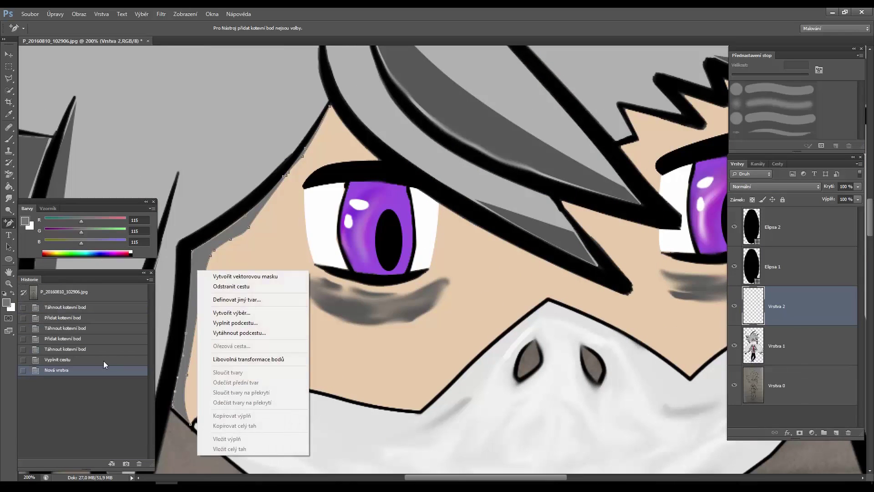
right_click(200, 277)
click(838, 432)
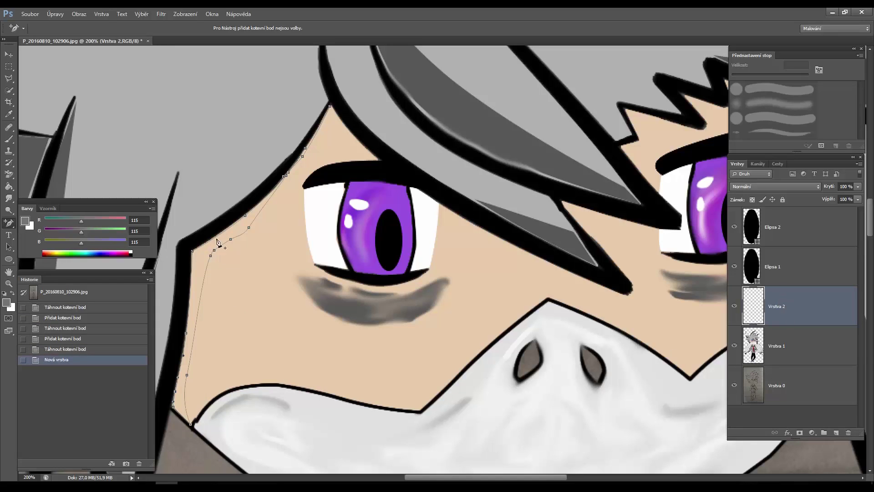
Step: Fill the cheek shadow path with grey on the new layer and set the layer's blending mode to Multiply (Násobit)
right_click(217, 241)
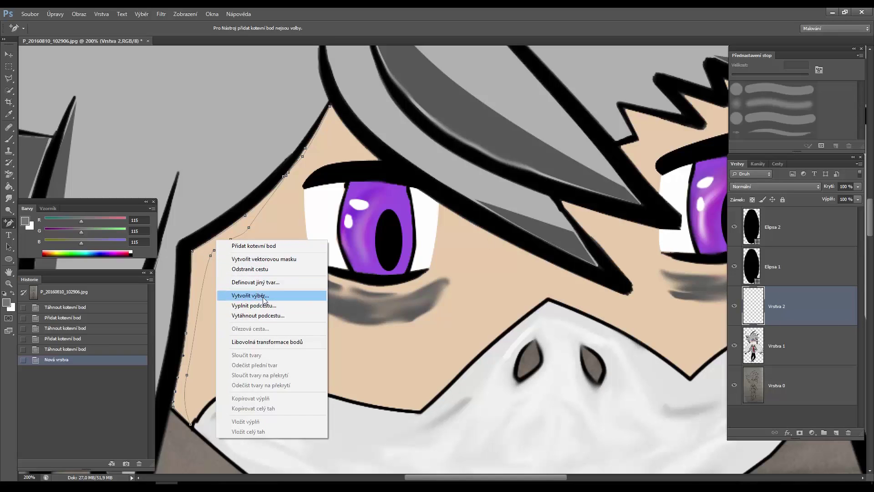
click(254, 306)
click(495, 139)
click(777, 187)
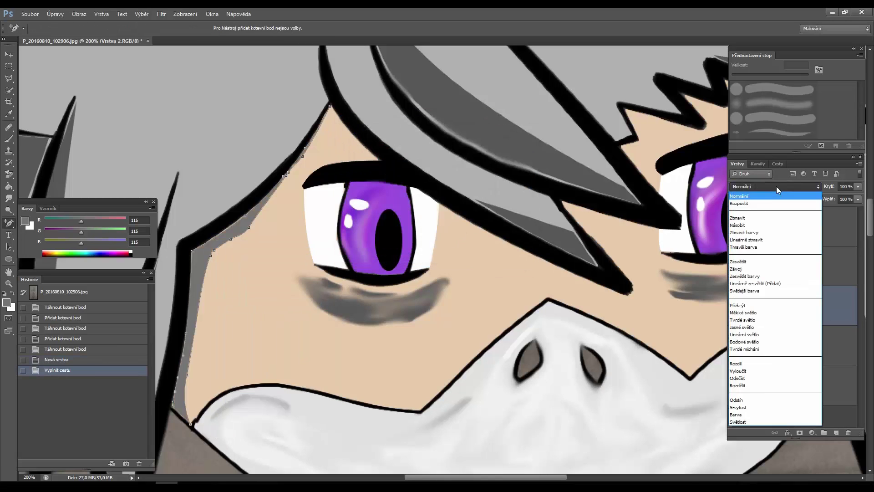
click(761, 225)
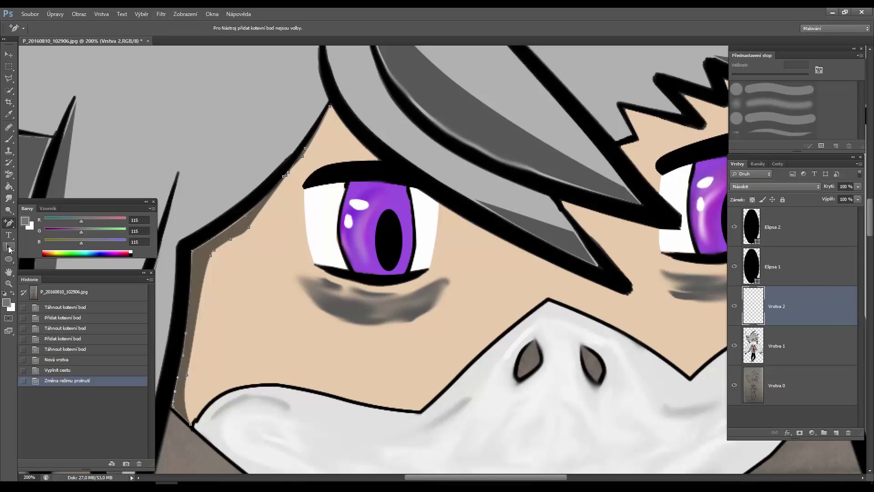
key(Escape)
Step: Outline a shadow below the central hair strand down to the nose with the Pen tool and curve its lower edge
key(p)
click(444, 207)
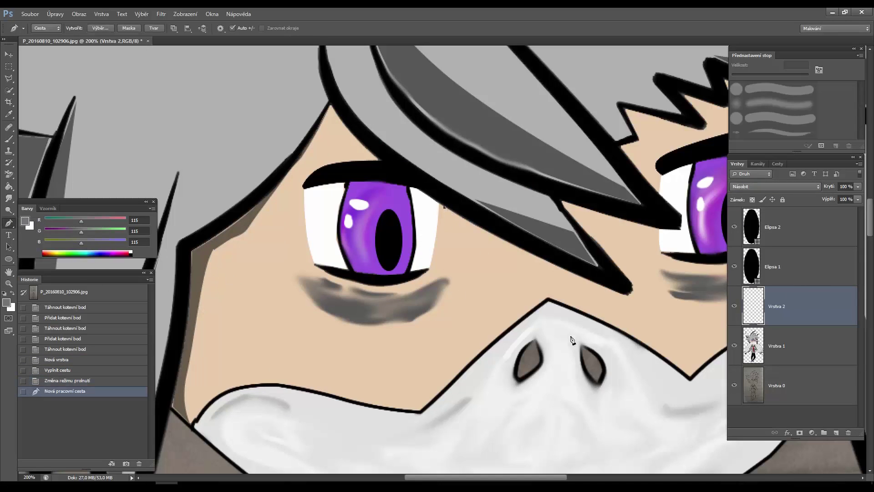
drag(596, 340, 594, 283)
right_click(9, 223)
click(54, 241)
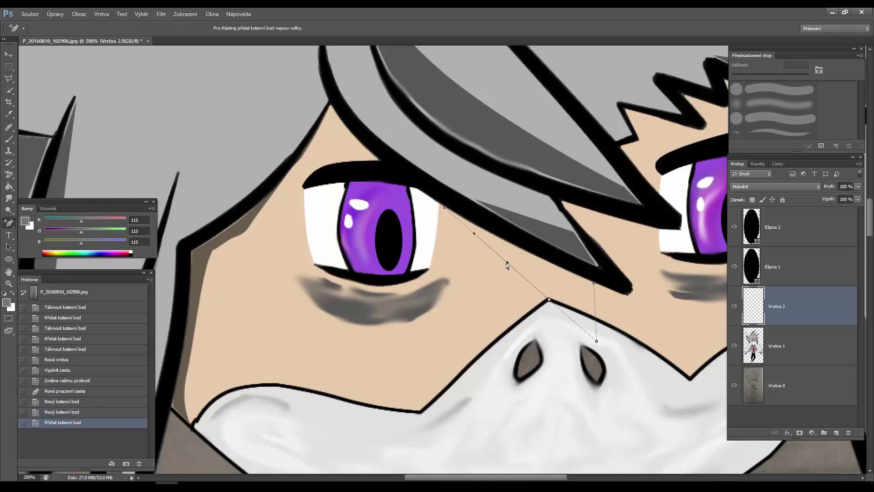
click(480, 263)
drag(481, 263, 490, 265)
drag(443, 208, 439, 204)
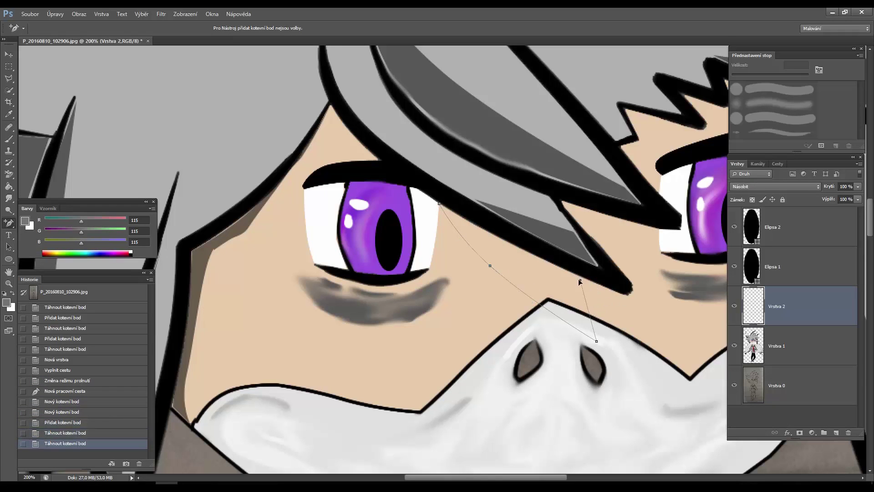
Step: Adjust the remaining anchor points of the hair strand shadow path and fill it with the grey foreground colour
drag(579, 282, 550, 274)
drag(596, 341, 607, 335)
right_click(557, 287)
click(592, 337)
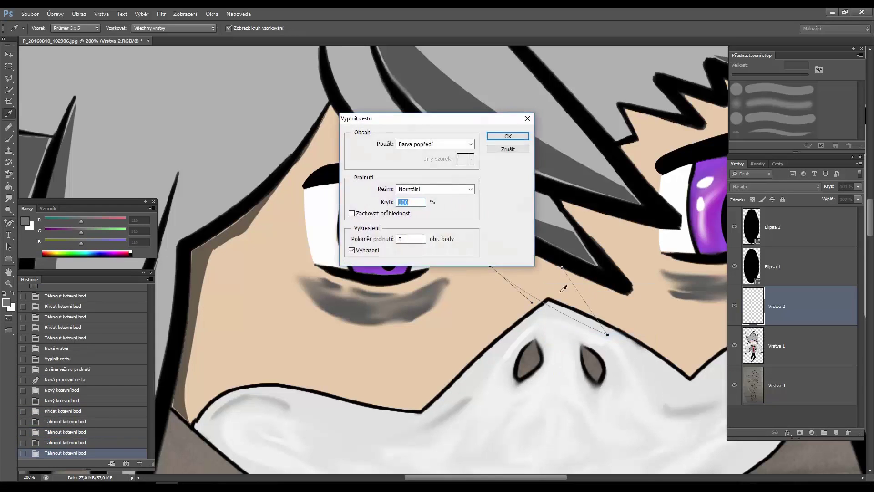
click(495, 135)
Step: Outline a closed shadow path beneath the jagged fringe above the right-hand eye with the Pen tool
scroll(494, 132, right, 3)
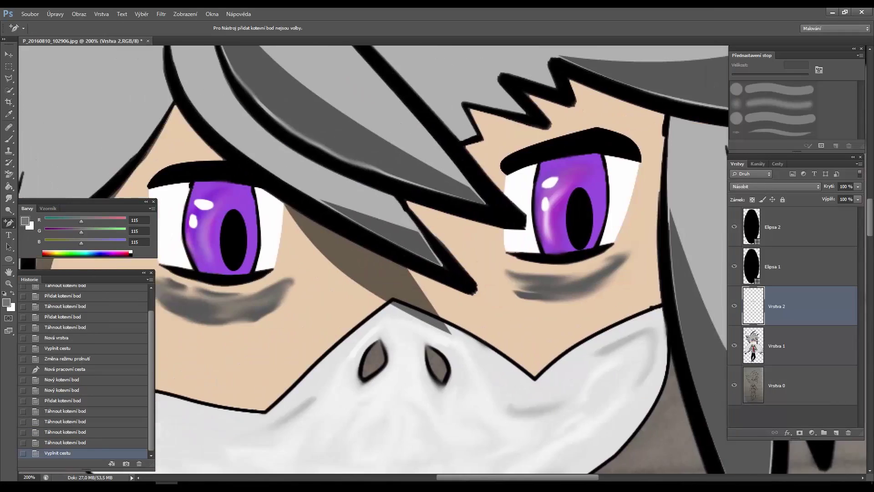
scroll(410, 273, down, 5)
scroll(202, 359, up, 6)
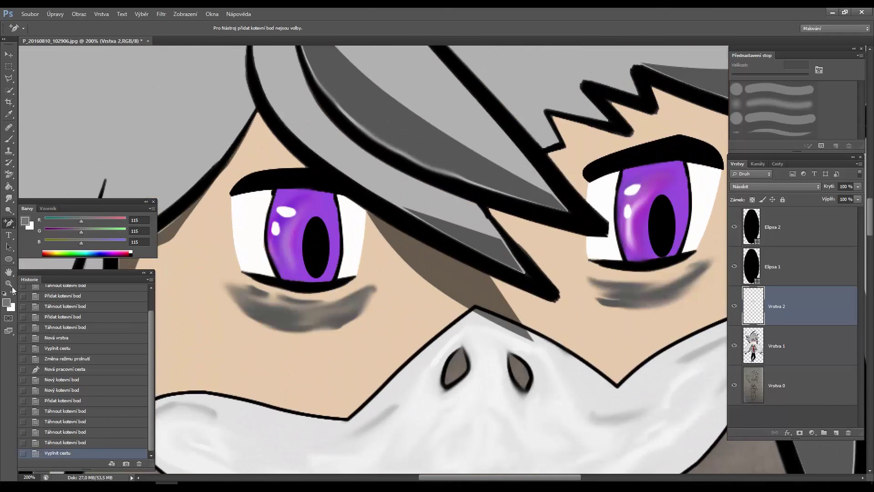
click(8, 283)
alt+click(360, 336)
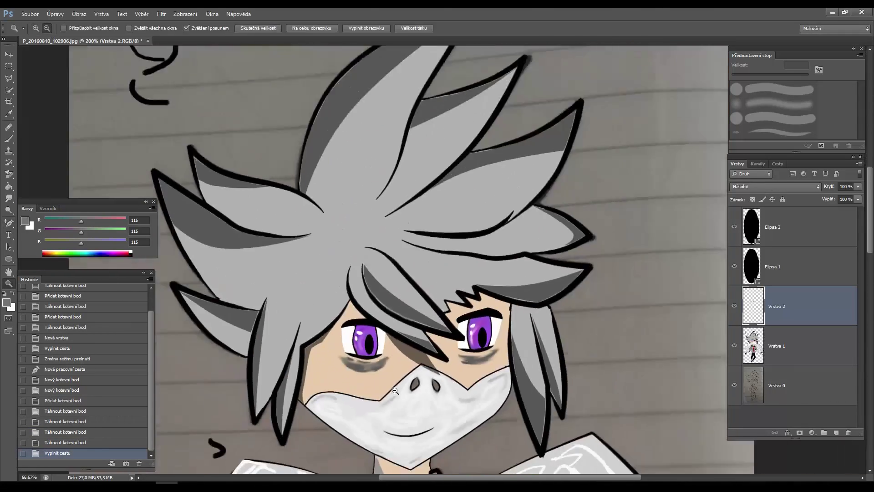
alt+click(359, 337)
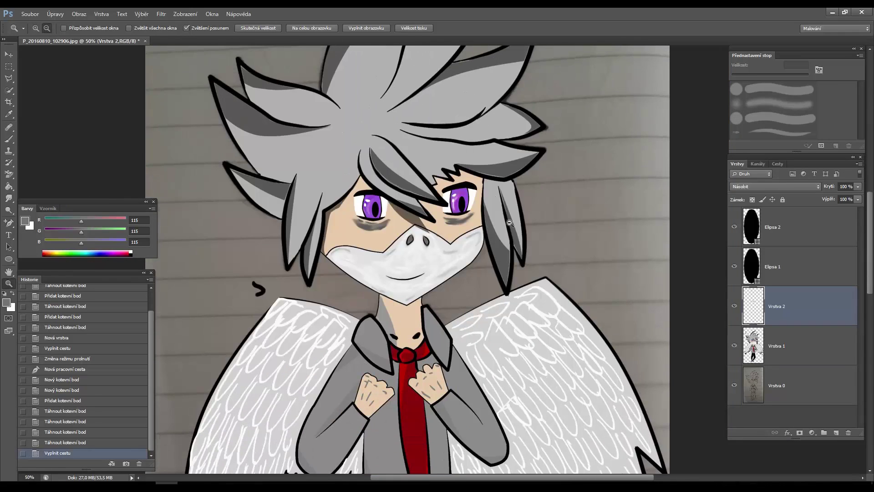
click(464, 223)
click(432, 166)
click(433, 166)
click(9, 223)
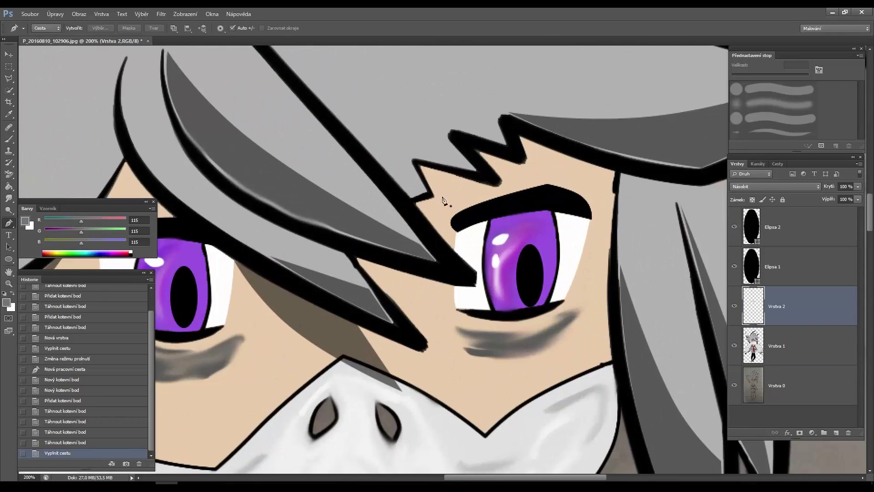
click(432, 193)
click(507, 189)
click(504, 169)
click(522, 171)
click(477, 150)
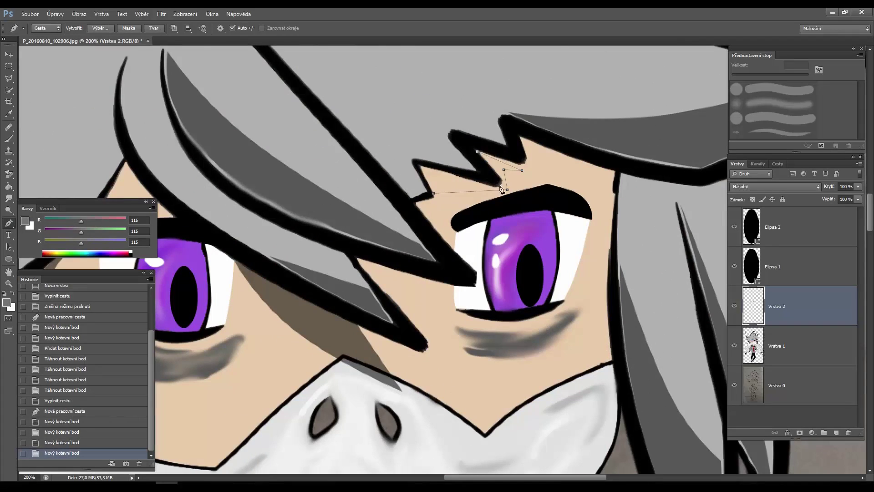
click(419, 167)
click(432, 193)
Step: Add and reposition anchor points to shape the jagged fringe shadow, and fill the path with the foreground colour
drag(9, 222, 41, 242)
click(464, 185)
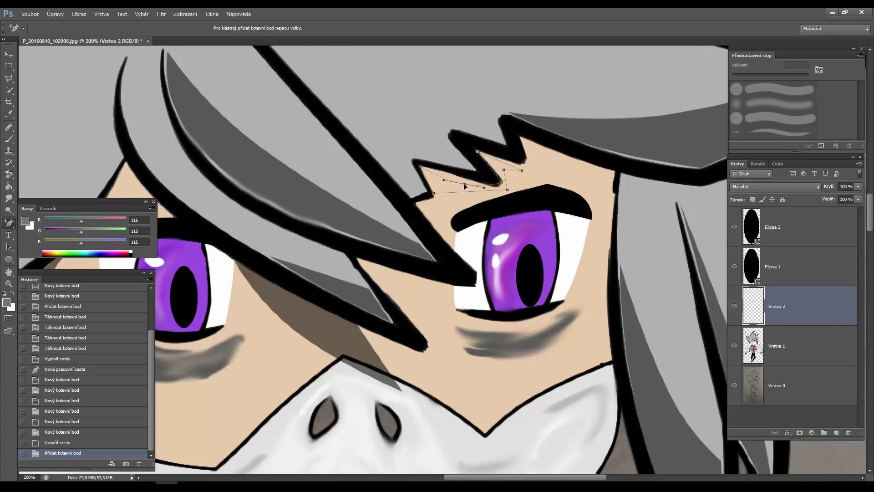
drag(486, 182, 487, 184)
drag(436, 168, 443, 184)
drag(508, 167, 504, 190)
click(504, 167)
click(504, 189)
right_click(504, 190)
click(473, 228)
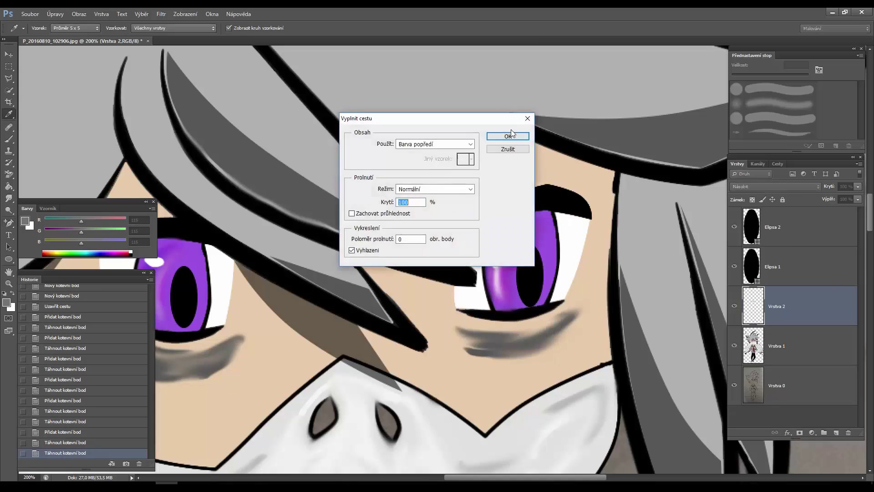
click(504, 138)
Step: Outline a narrow closed shadow path along the lower edge of the right-hand fist down to the cuff
scroll(530, 151, down, 3)
scroll(455, 236, down, 10)
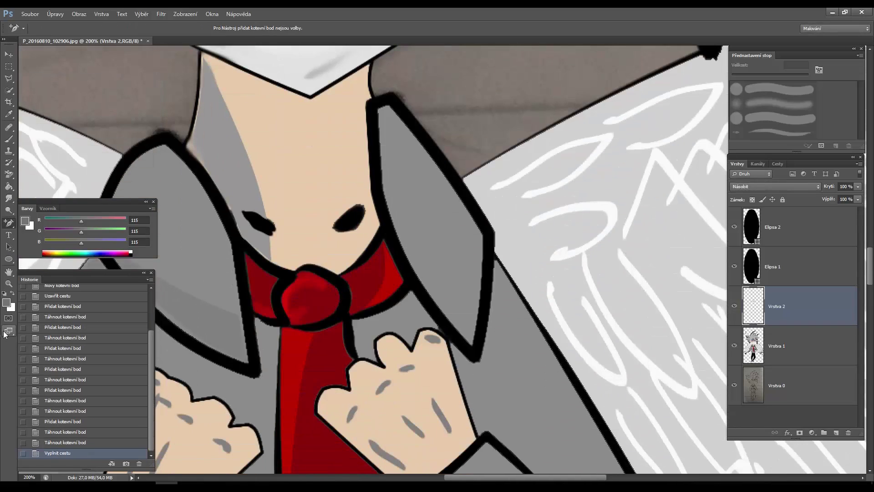
key(p)
scroll(418, 427, down, 3)
click(424, 365)
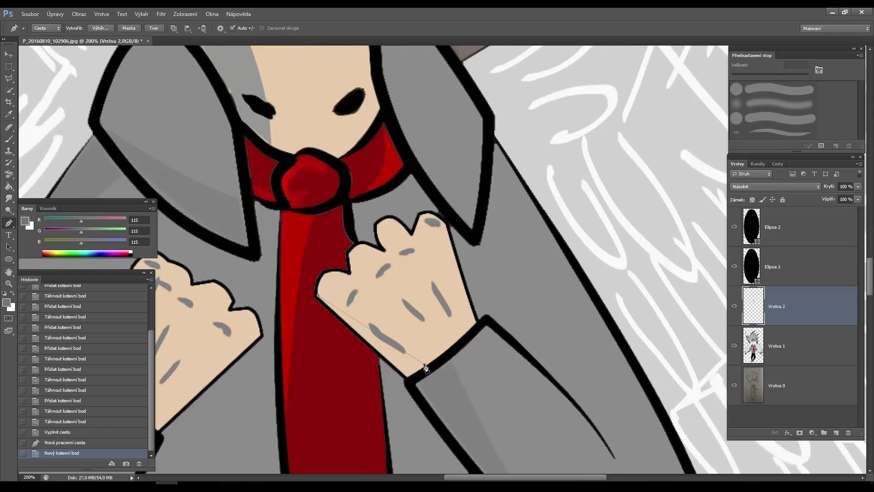
click(408, 376)
click(317, 295)
Step: Curve the right-hand fist's shadow path with added anchor points and fill it with the foreground colour
click(8, 223)
click(45, 246)
click(377, 337)
drag(377, 336, 368, 342)
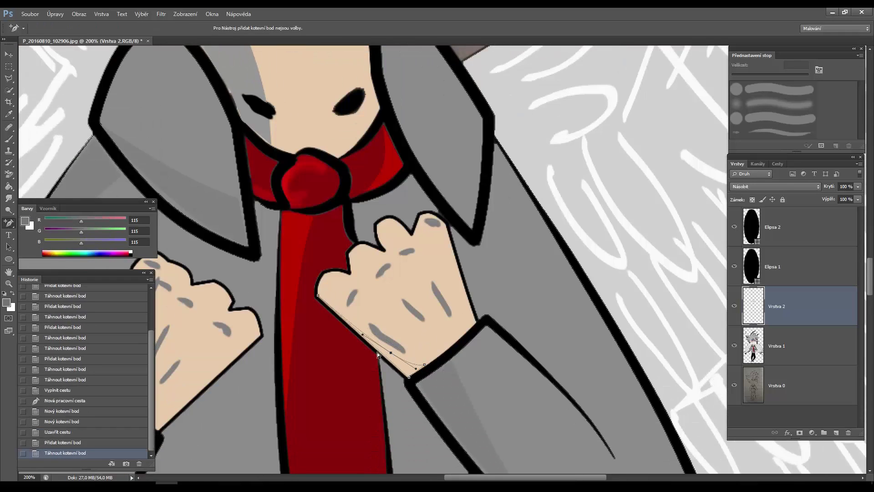
click(391, 352)
drag(424, 364, 428, 365)
right_click(428, 365)
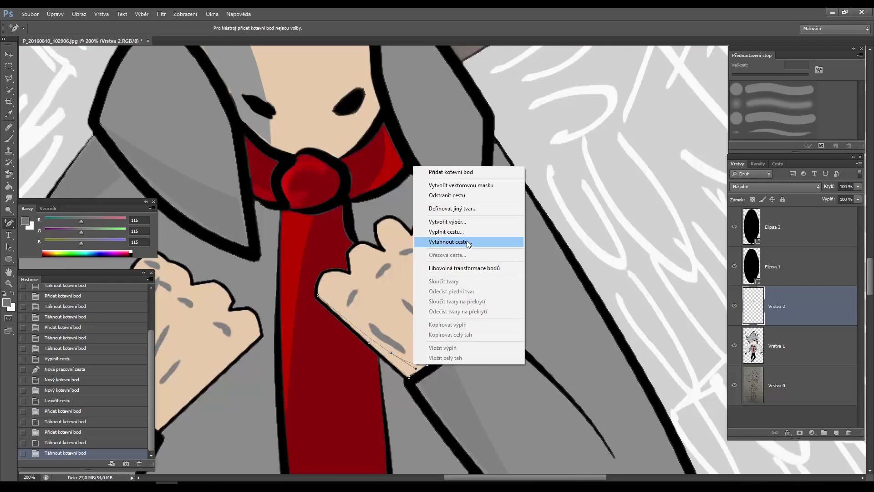
click(462, 242)
click(499, 136)
Step: Outline a closed shadow path along the outer edge of the left-hand fist from the knuckle to the cuff
scroll(499, 67, left, 5)
click(9, 223)
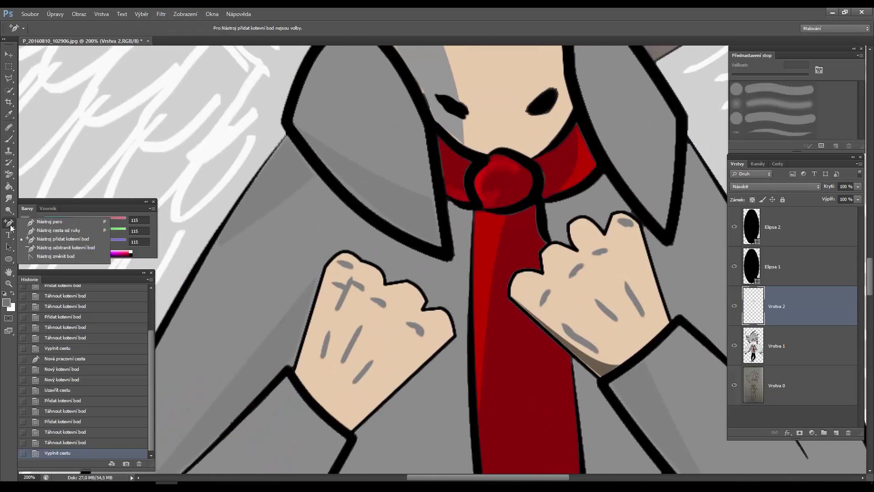
click(45, 224)
click(342, 255)
click(310, 392)
click(295, 371)
click(326, 268)
click(342, 255)
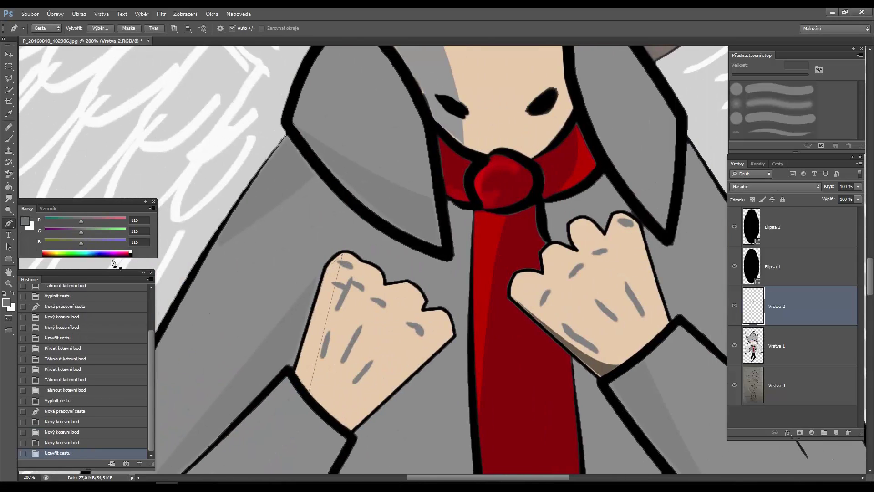
Step: Fit the left-hand fist's shadow path to the outline with added anchor points and fill it with the foreground colour
click(8, 223)
click(46, 244)
click(335, 263)
drag(335, 259, 336, 260)
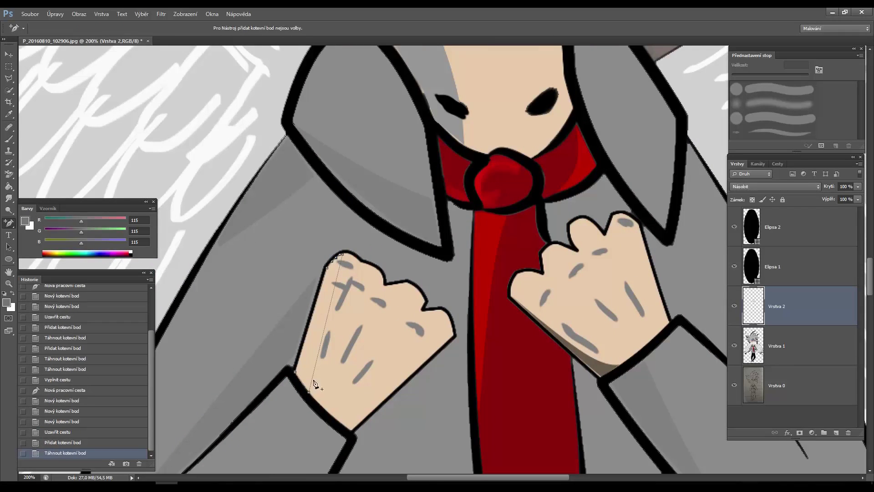
drag(324, 351, 336, 279)
click(334, 263)
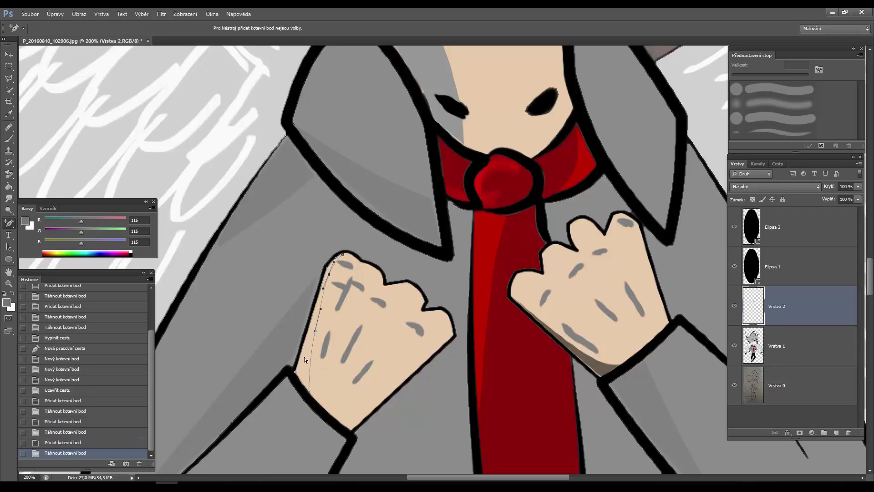
right_click(328, 276)
click(381, 312)
key(Return)
Step: Examine the shading on the whole character from the hair down to the hands and wings
scroll(394, 309, up, 5)
scroll(394, 309, up, 3)
key(z)
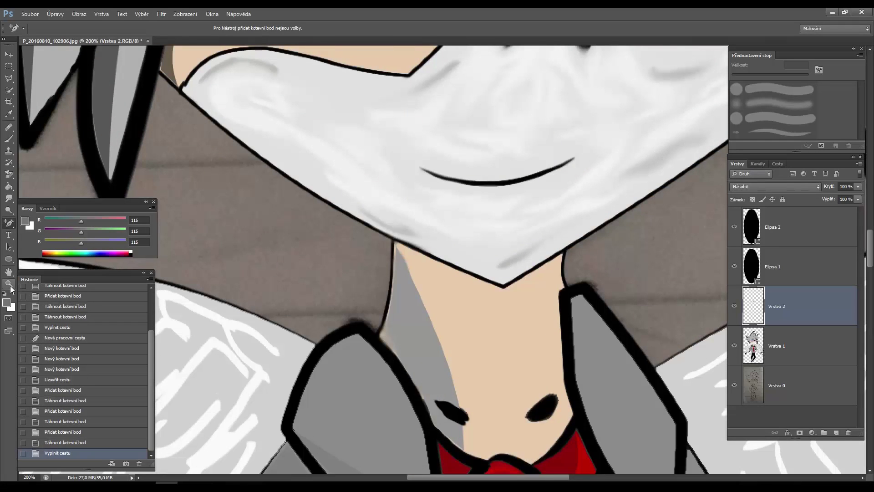
alt+click(336, 372)
alt+click(335, 372)
scroll(336, 371, up, 1)
scroll(335, 372, down, 10)
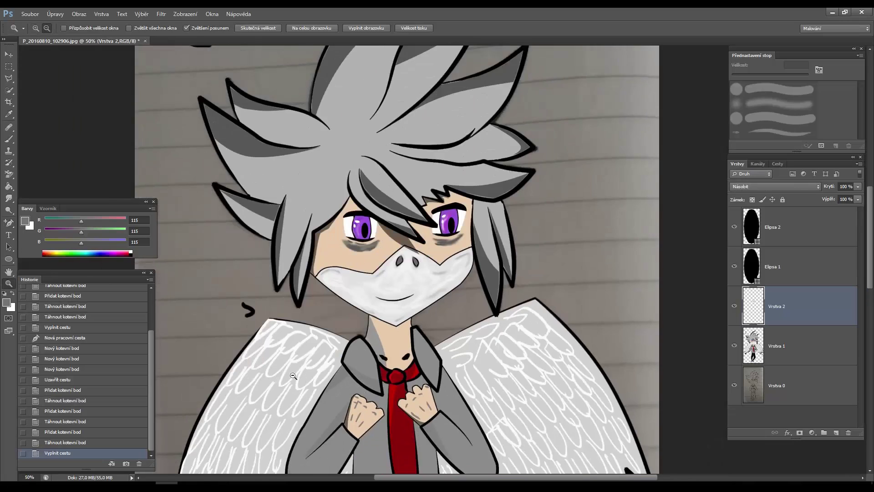
scroll(419, 349, up, 8)
scroll(418, 349, up, 2)
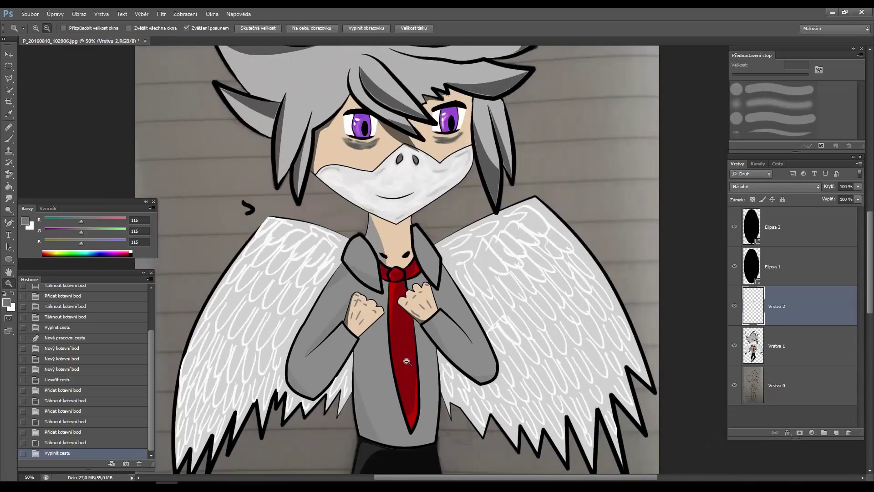
click(9, 90)
key(shift+w)
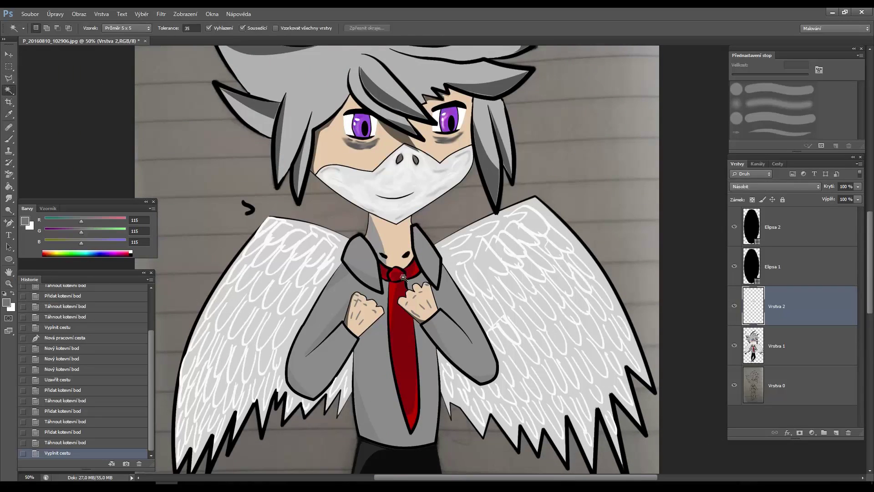
click(545, 318)
key(ctrl+d)
click(544, 318)
ctrl+click(428, 329)
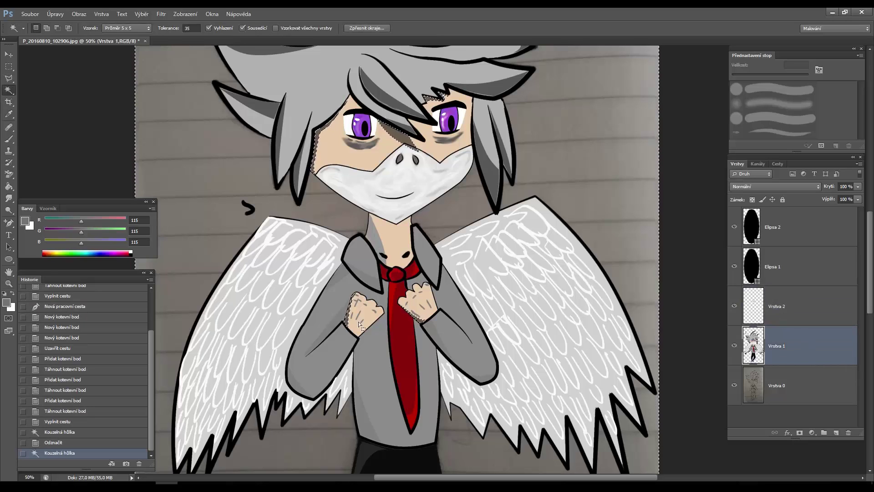
key(ctrl+z)
Step: Try feathering a Magic Wand selection of the grey neck shadow on Vrstva 1, and undo the feather and selection
click(380, 243)
right_click(374, 248)
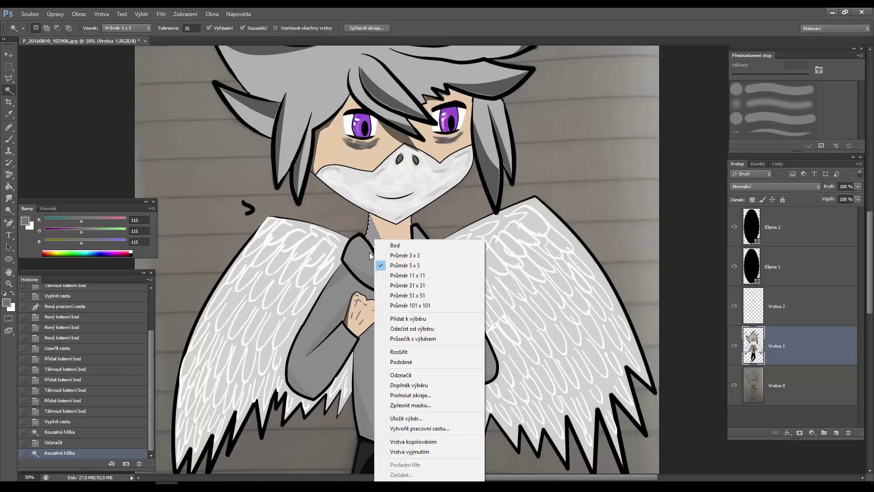
click(410, 395)
key(Return)
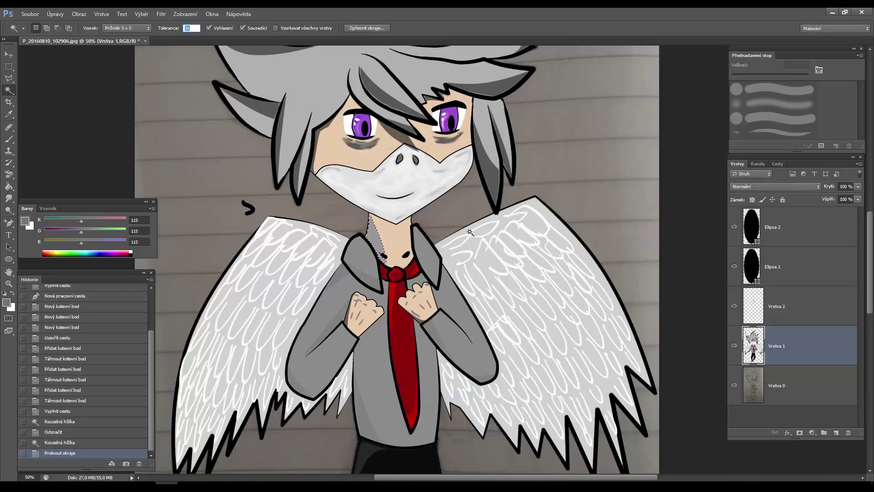
key(ctrl+alt+z)
key(ctrl+alt+z)
Step: Make Vrstva 2 the active layer and outline the neck shadow with a closed Pen tool path
click(801, 305)
scroll(607, 230, up, 1)
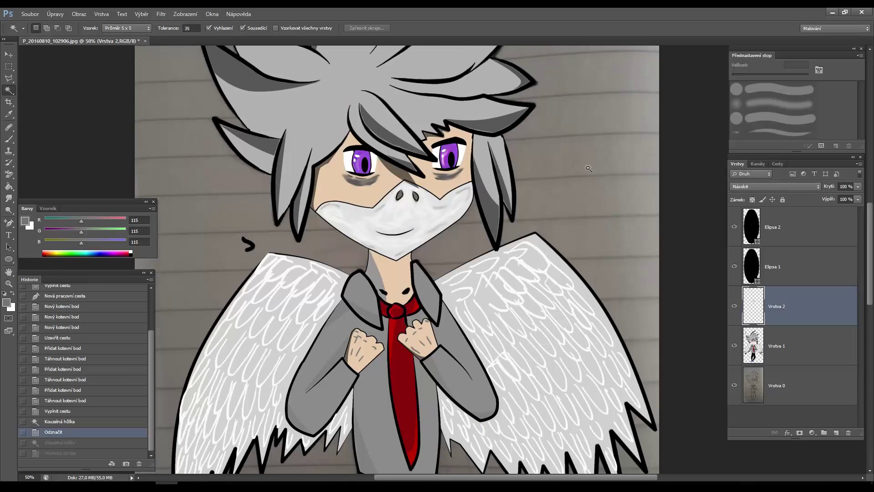
key(p)
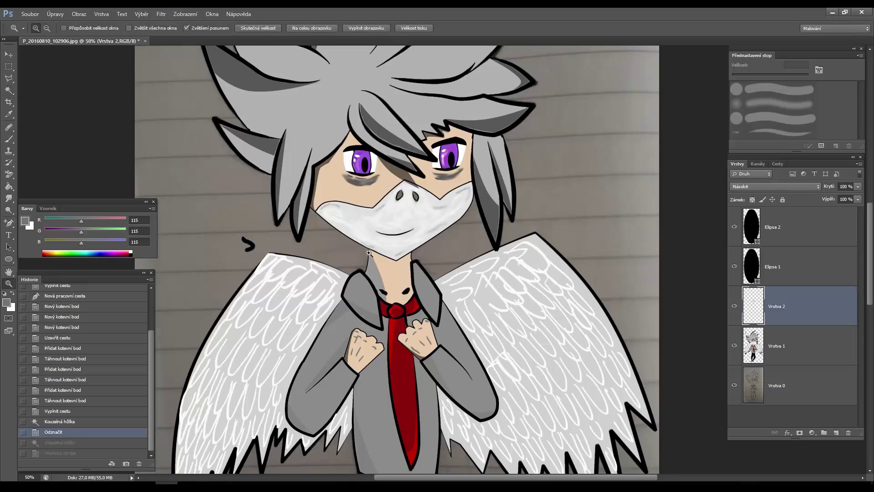
scroll(369, 248, up, 2)
click(369, 250)
click(367, 287)
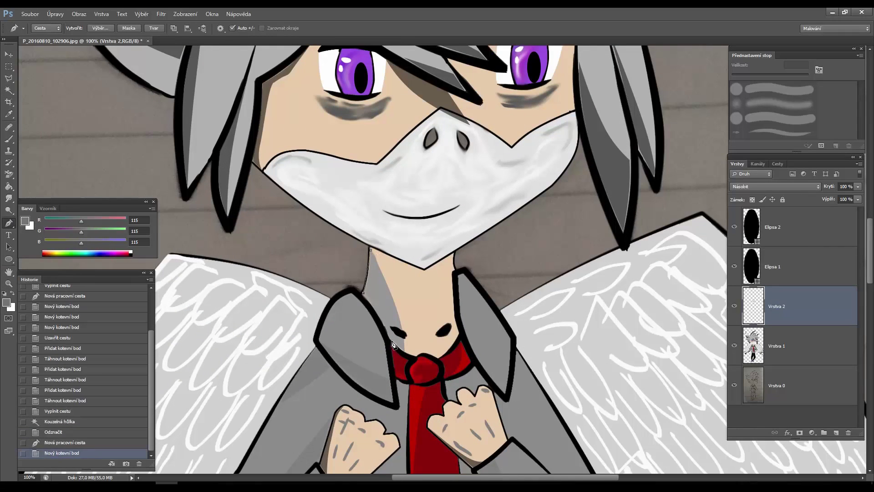
click(389, 340)
click(402, 337)
click(370, 250)
Step: Curve the neck shadow path along the collar and neck with added anchor points and fill it with the foreground colour
key(z)
right_click(9, 223)
click(50, 243)
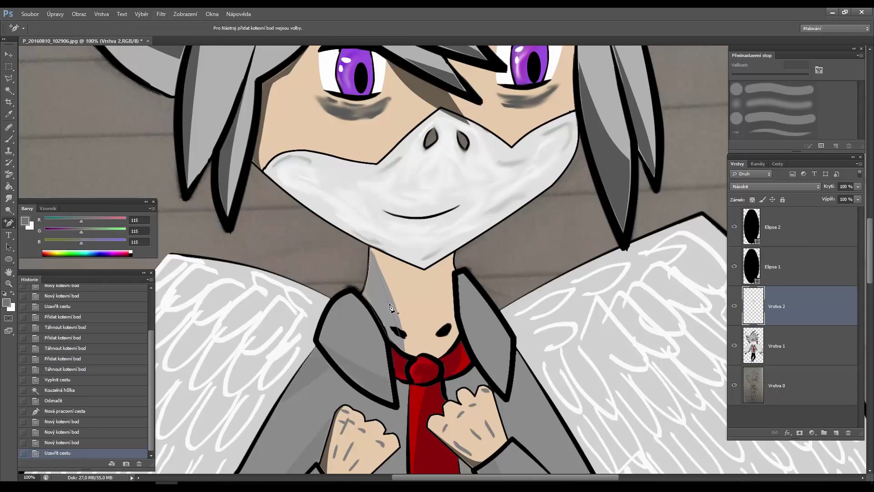
drag(378, 296, 381, 318)
drag(405, 351, 386, 310)
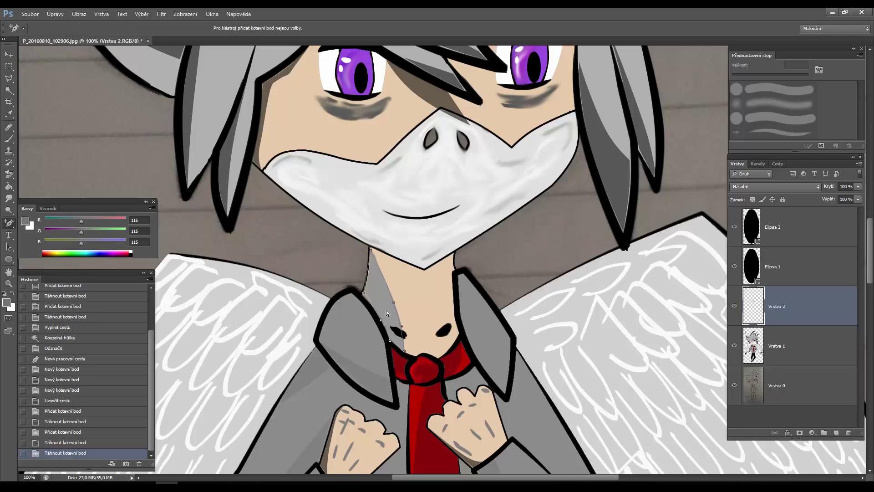
right_click(386, 310)
click(502, 137)
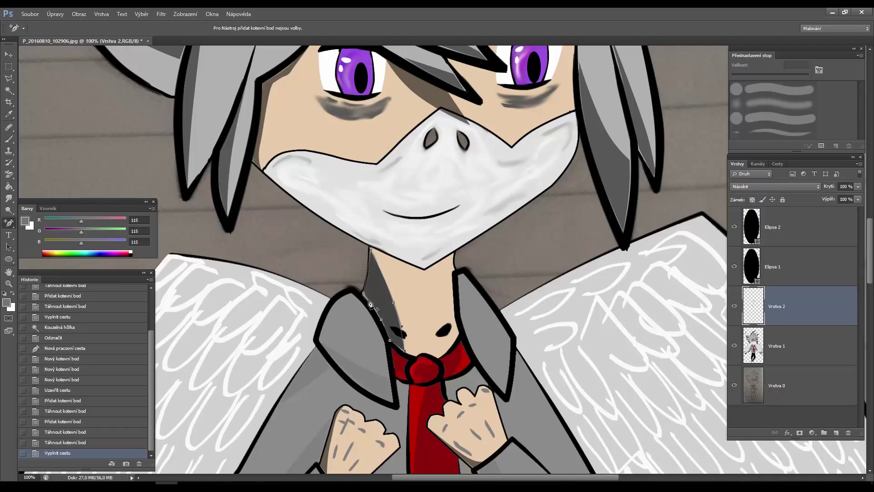
key(Return)
scroll(487, 258, up, 5)
key(z)
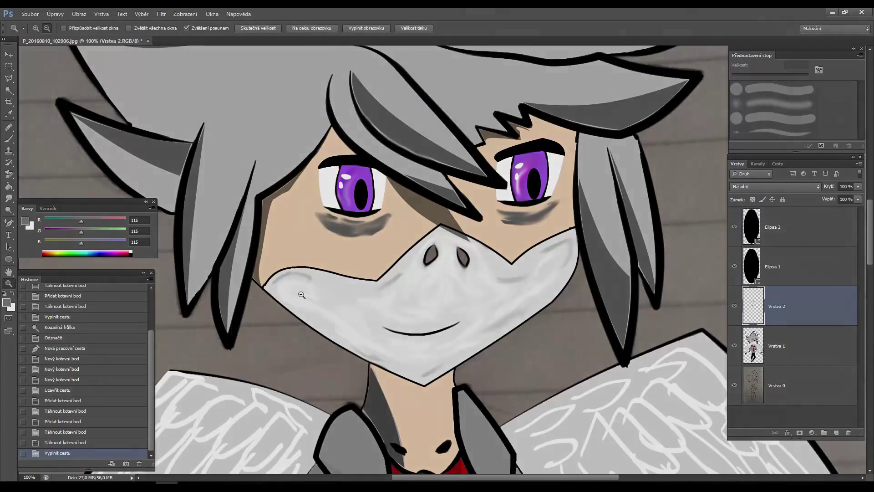